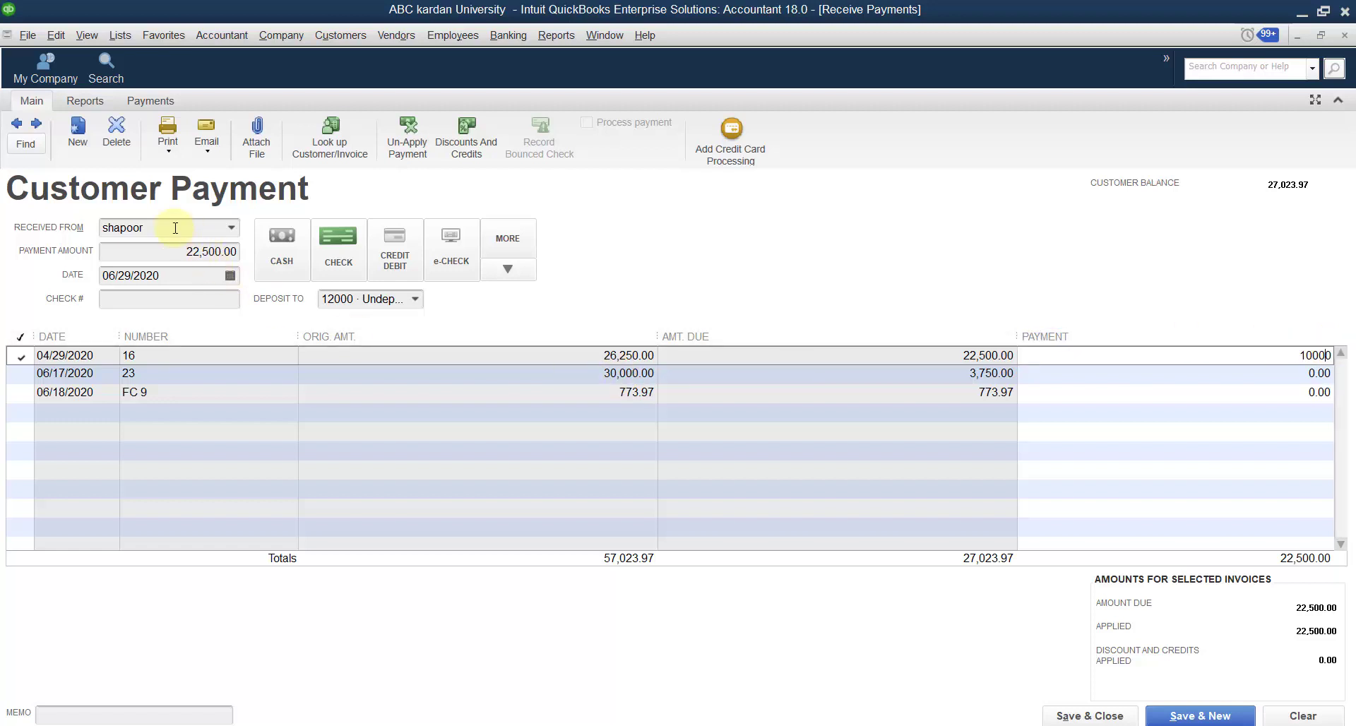
- Save and close the customer payment of 10,000 applied to the 04/29/2020 invoice
{"action": "left_click", "coordinate": [1088, 715]}
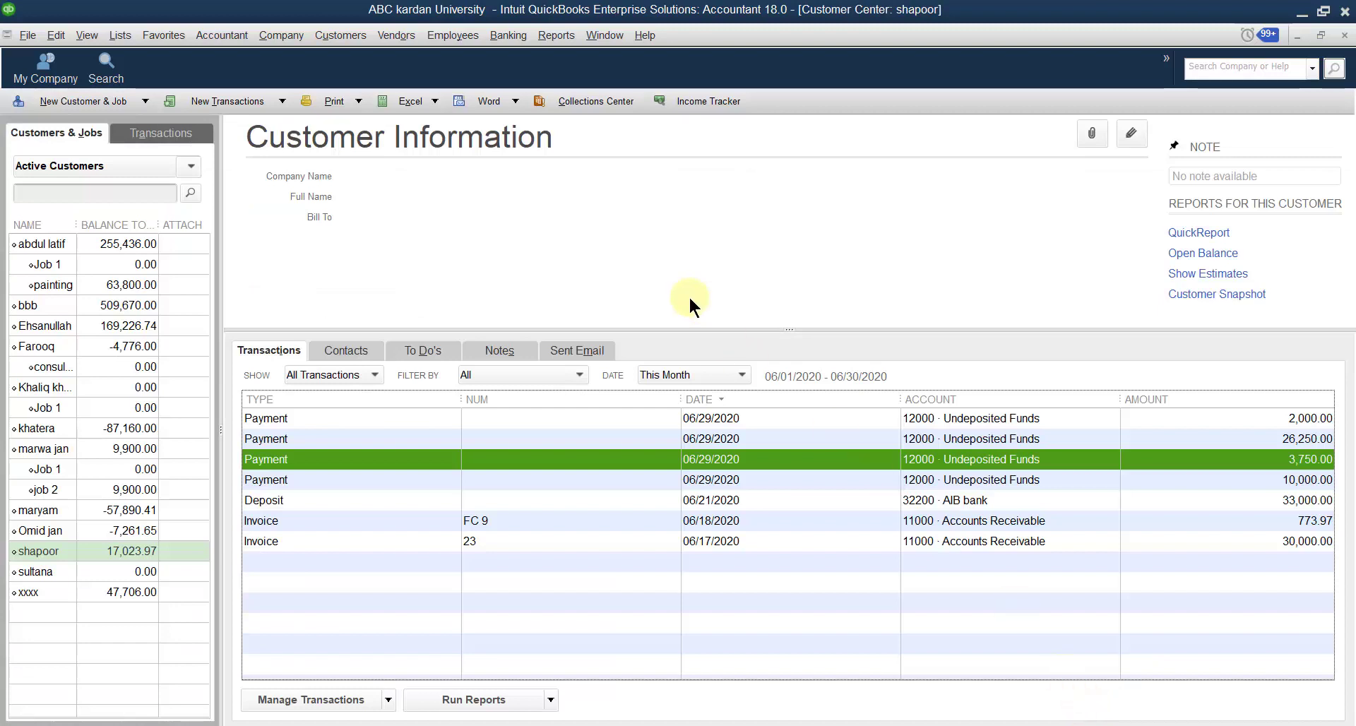
- Record a payment of 10,000 received from customer xxxx against its 06/18/2020 invoice, and save and close it
{"action": "left_click", "coordinate": [340, 36]}
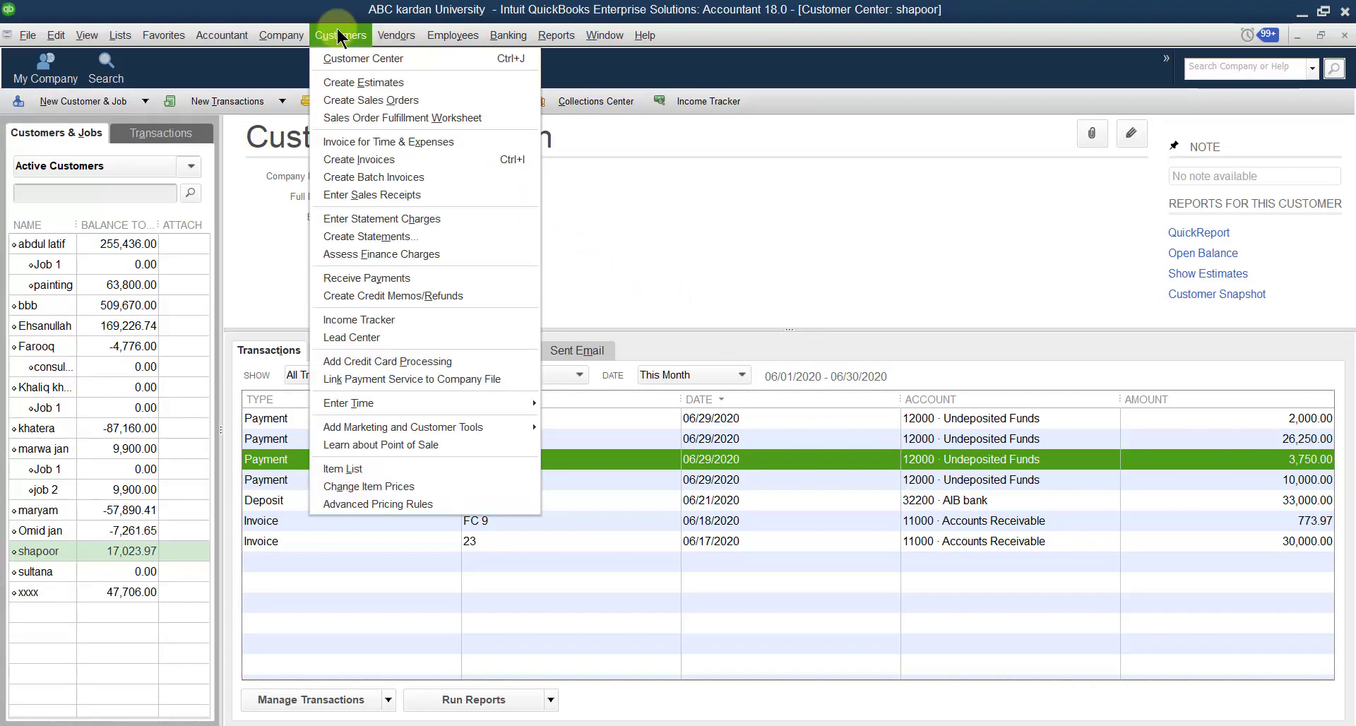
{"action": "left_click", "coordinate": [385, 275]}
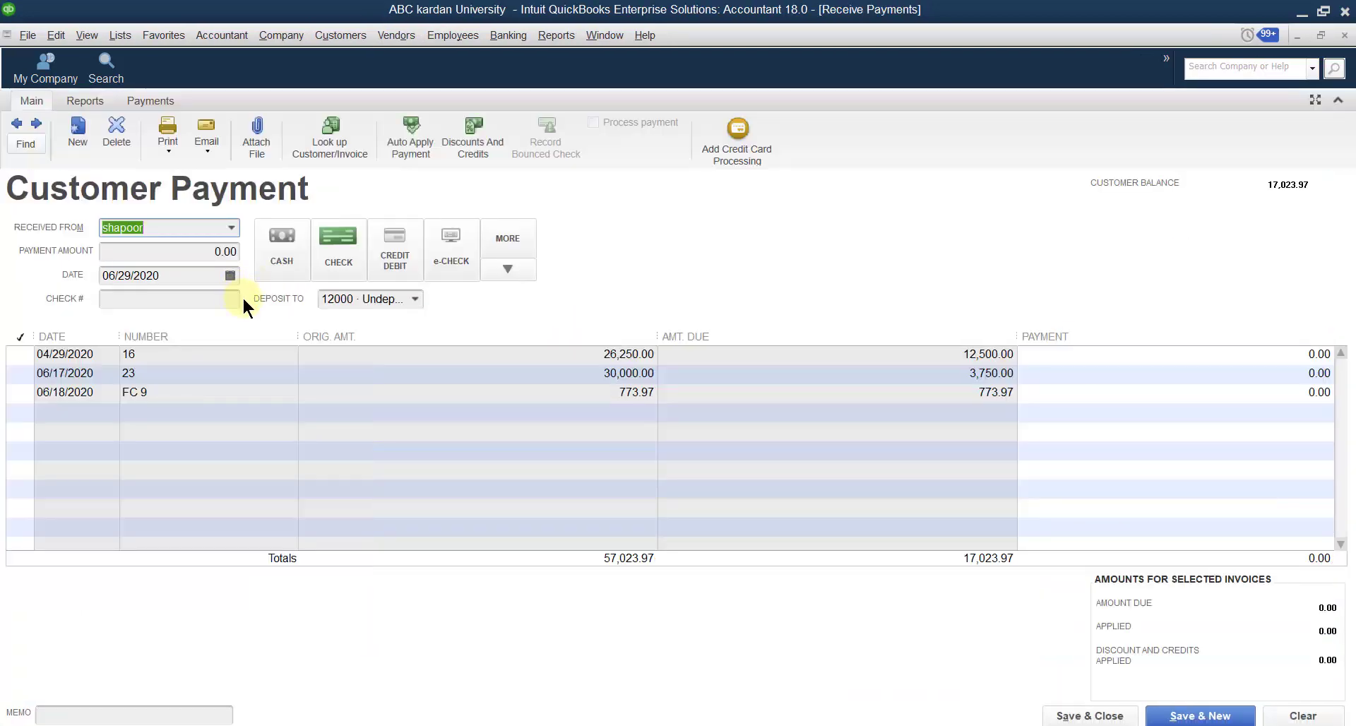
{"action": "left_click", "coordinate": [230, 227]}
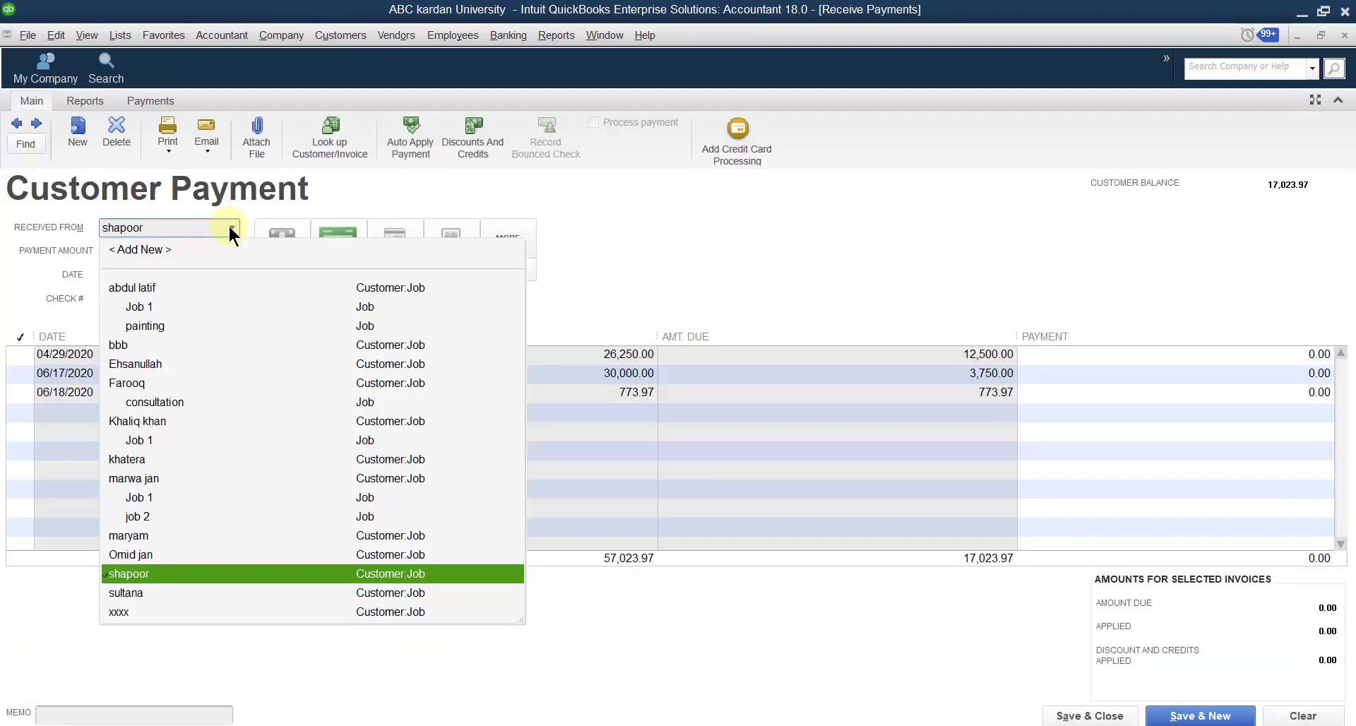
{"action": "left_click", "coordinate": [126, 592]}
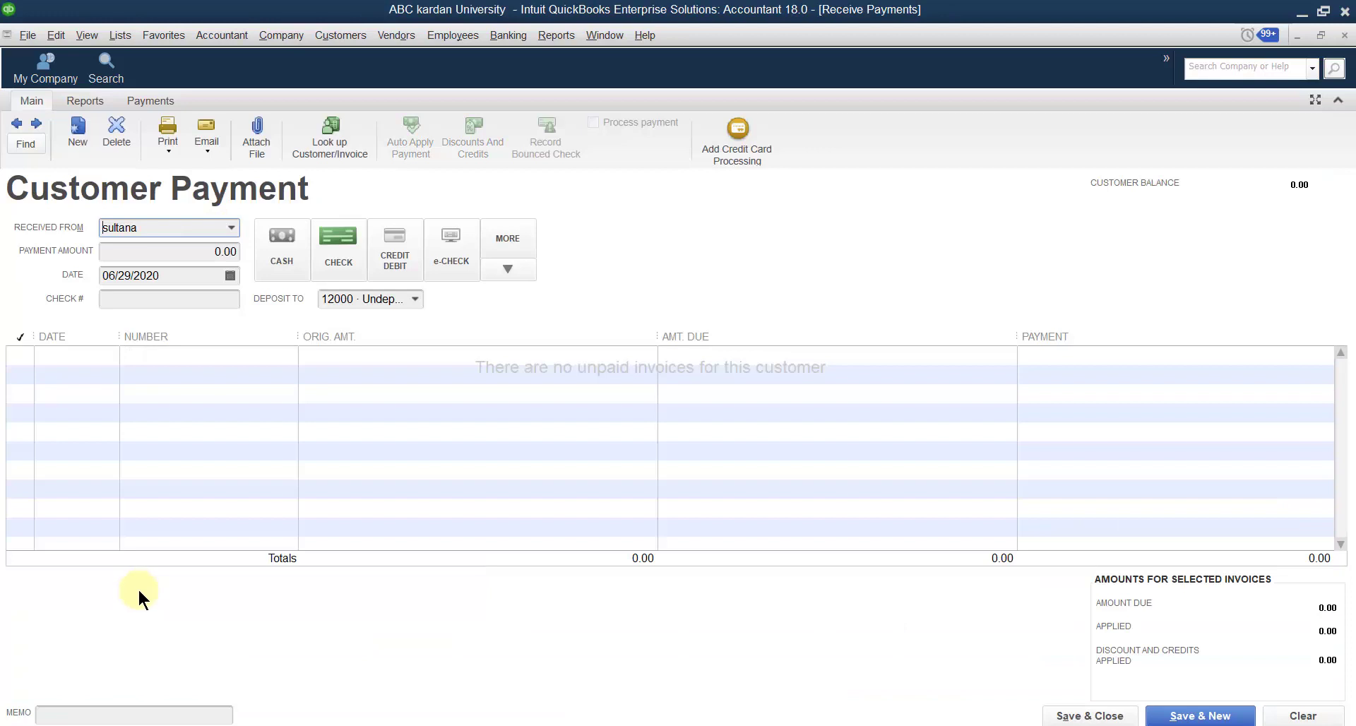
{"action": "left_click", "coordinate": [229, 228]}
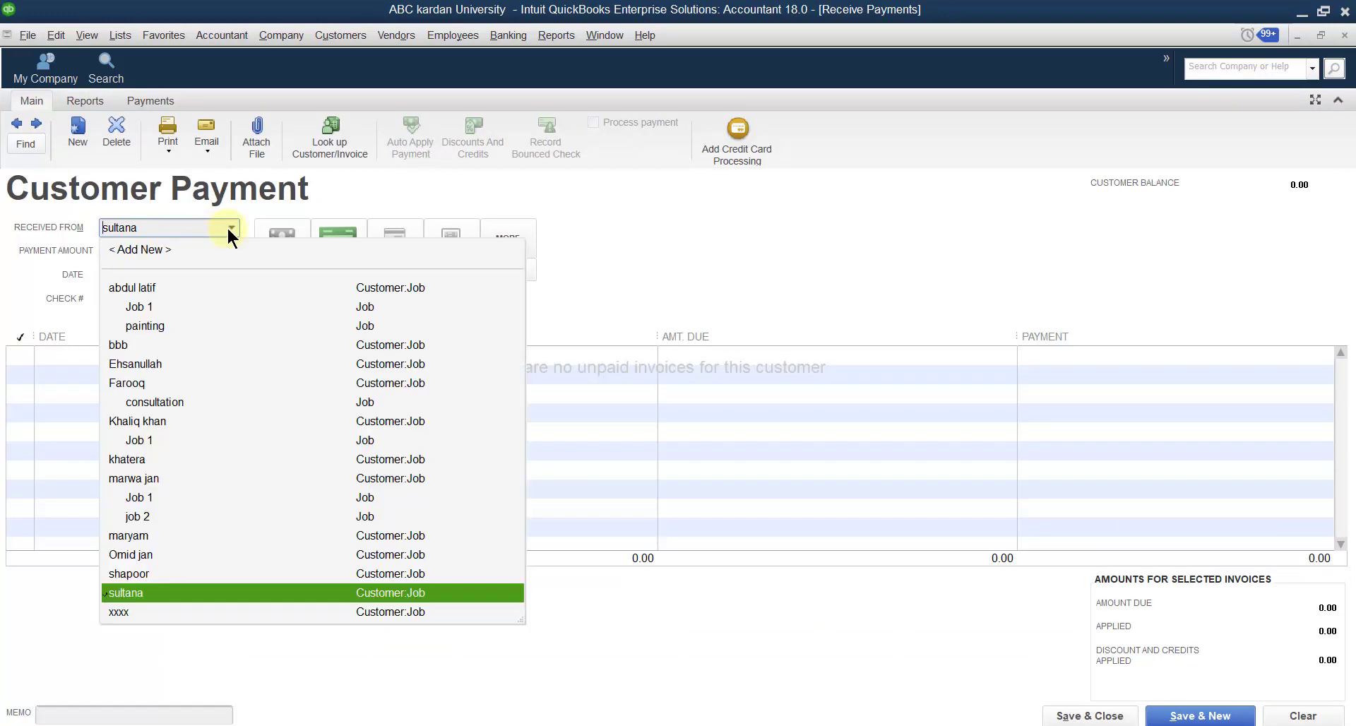
{"action": "left_click", "coordinate": [138, 609]}
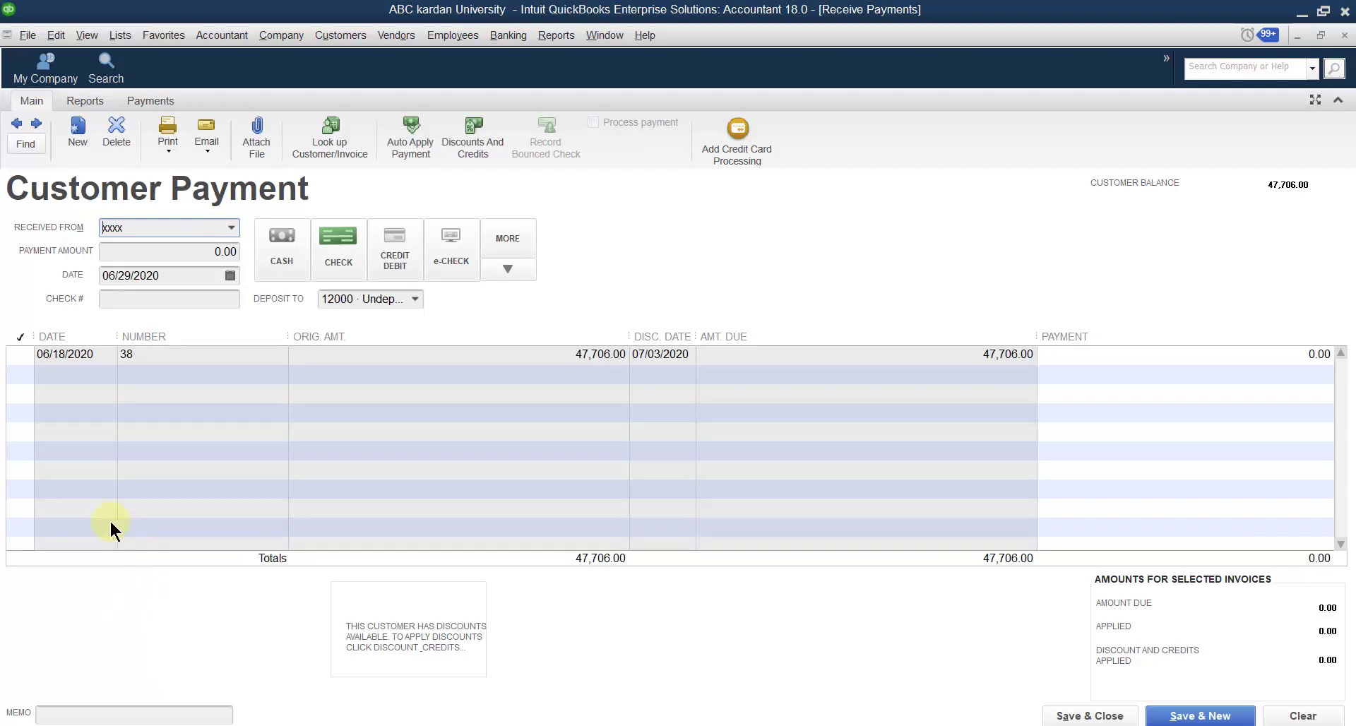
{"action": "left_click", "coordinate": [16, 354]}
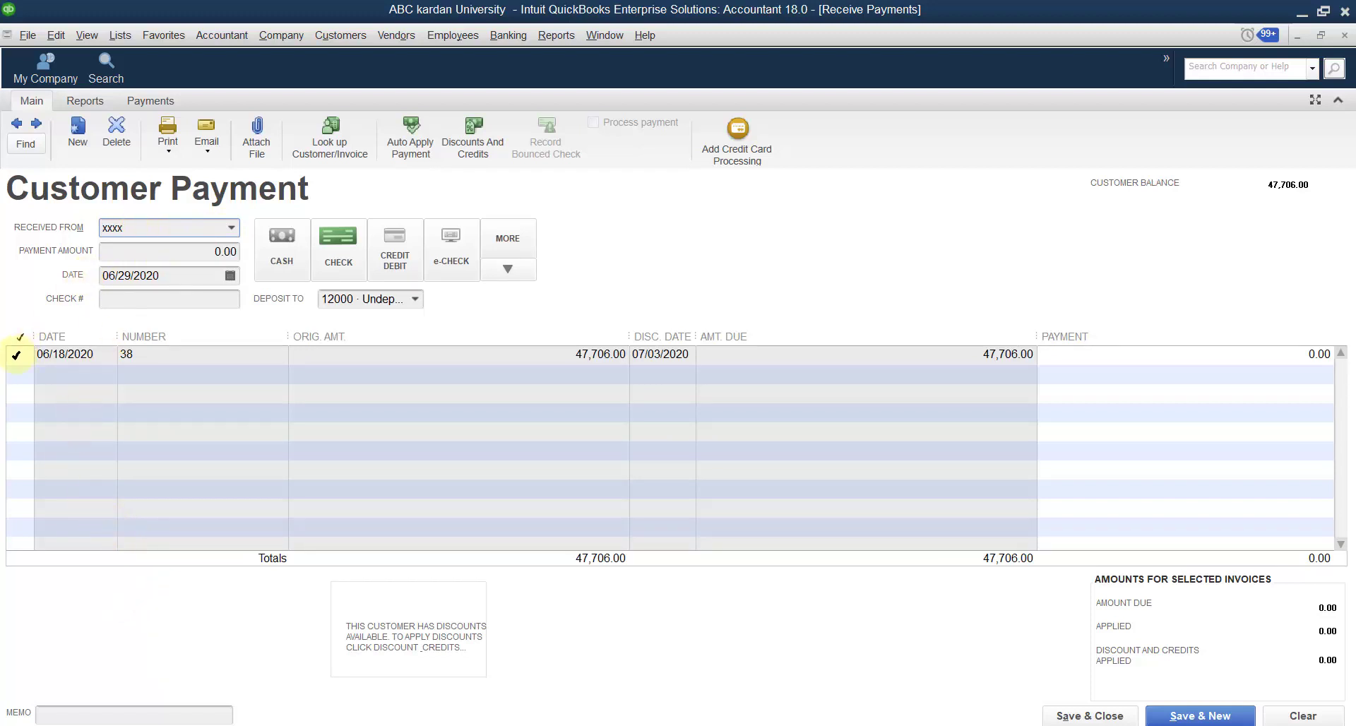
{"action": "left_click_drag", "start_coordinate": [1276, 360], "coordinate": [1348, 356]}
{"action": "type", "text": "10000"}
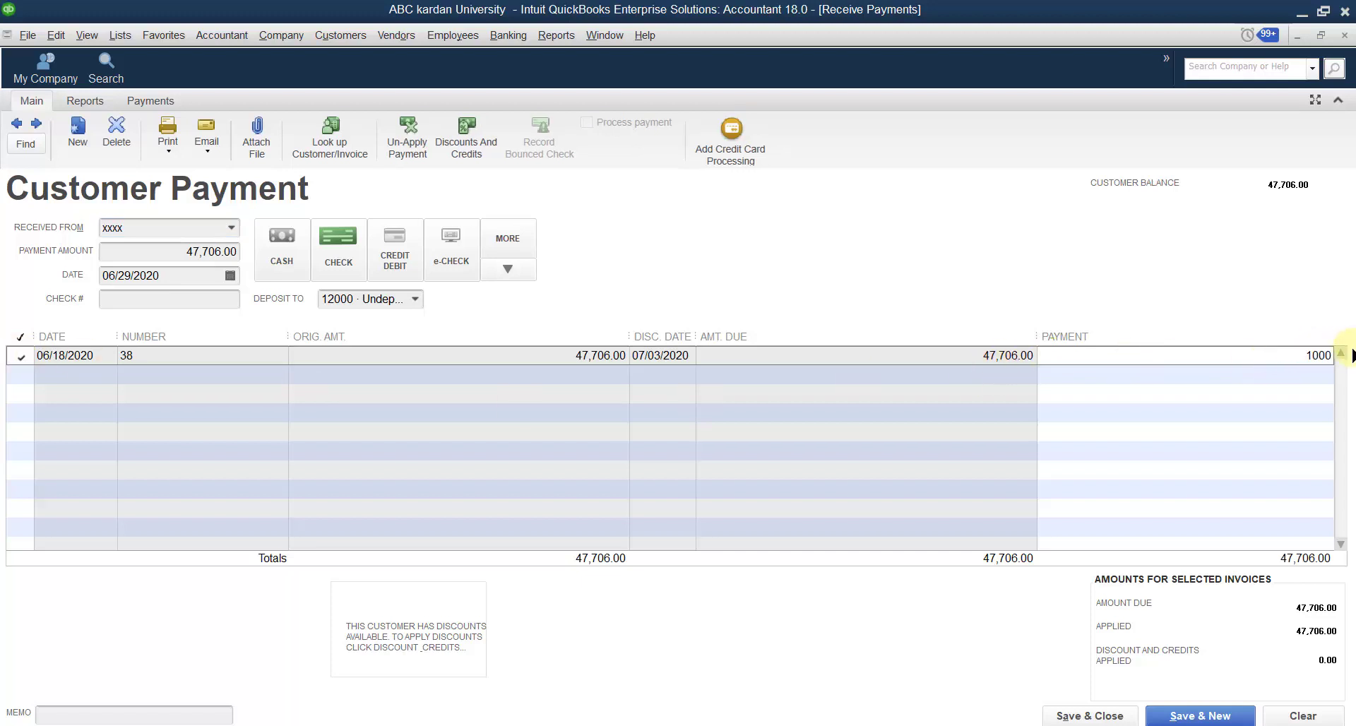
{"action": "left_click", "coordinate": [1091, 715]}
- Check the correction steps for a wrong customer payment in the Word document quickbook, and return to QuickBooks
{"action": "left_click", "coordinate": [798, 725]}
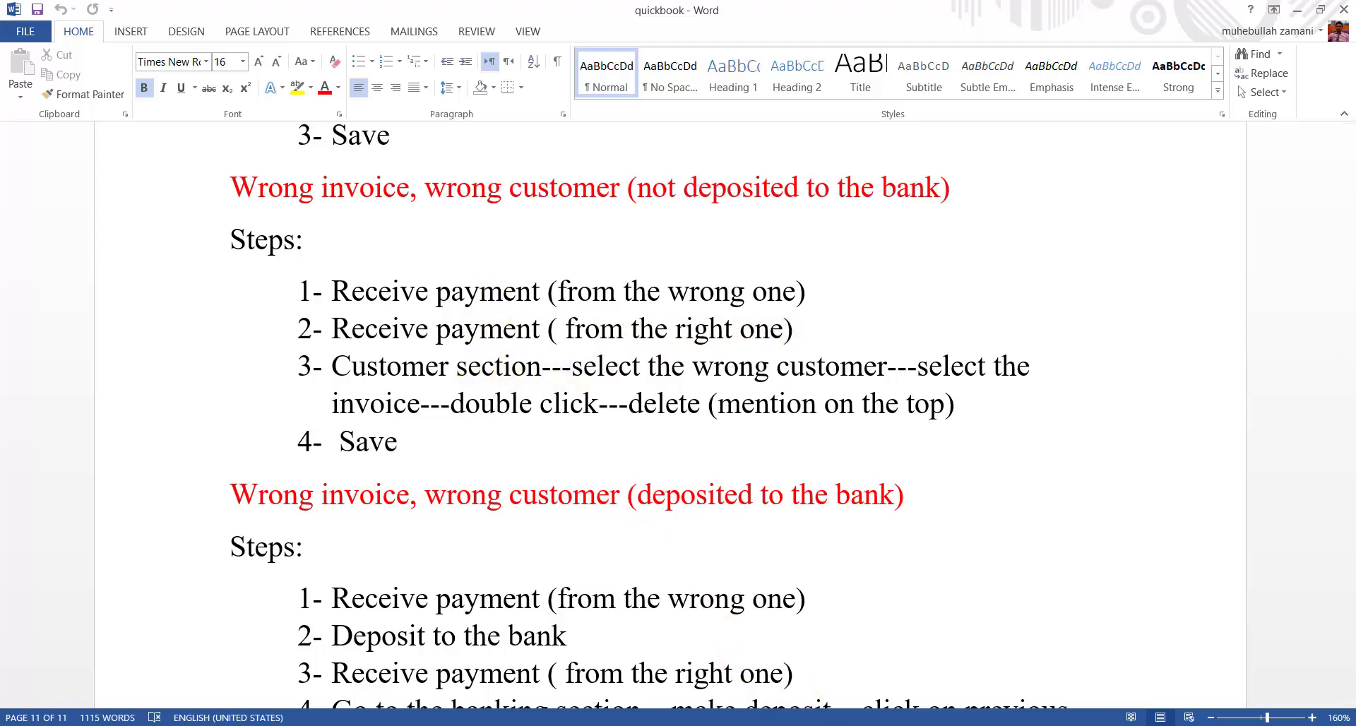
{"action": "key", "text": "alt+Tab"}
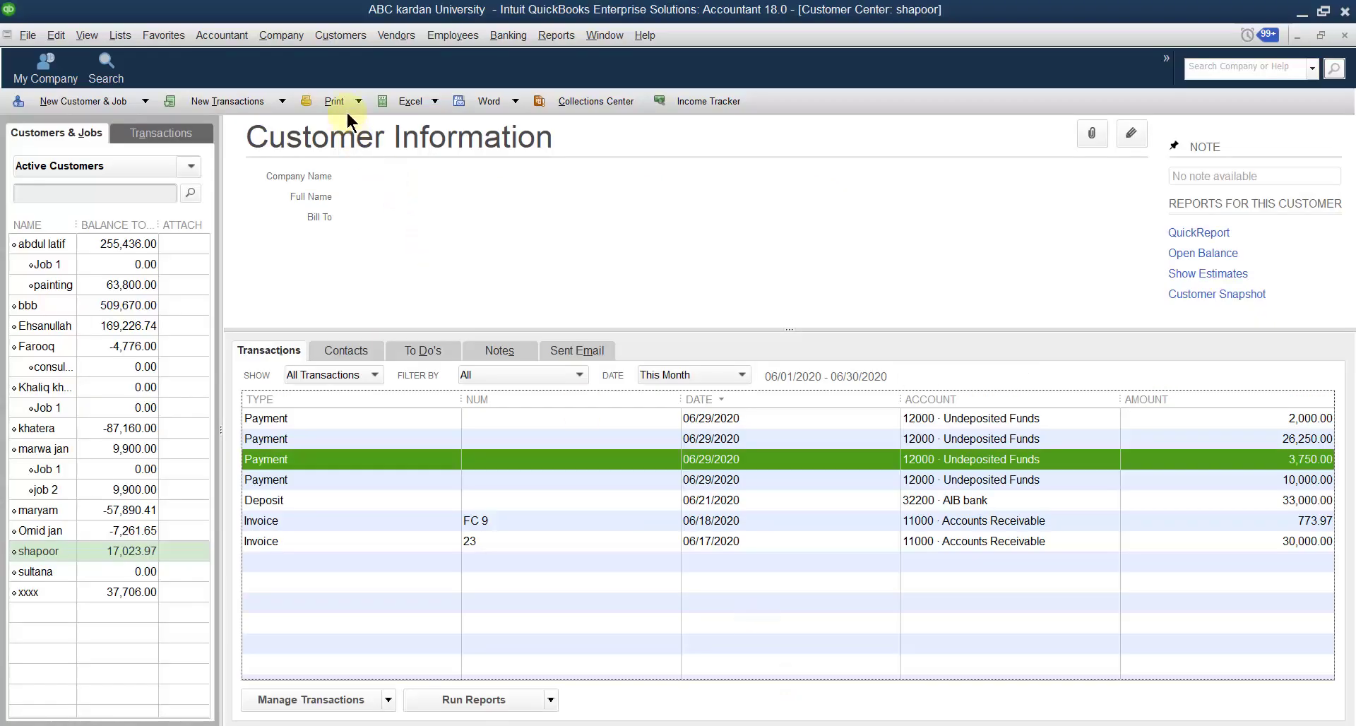
- Delete the 10,000 payment dated 06/29/2020 from the customer with the 17,023.97 balance, and close the payment form
{"action": "left_click", "coordinate": [339, 35]}
{"action": "left_click", "coordinate": [338, 62]}
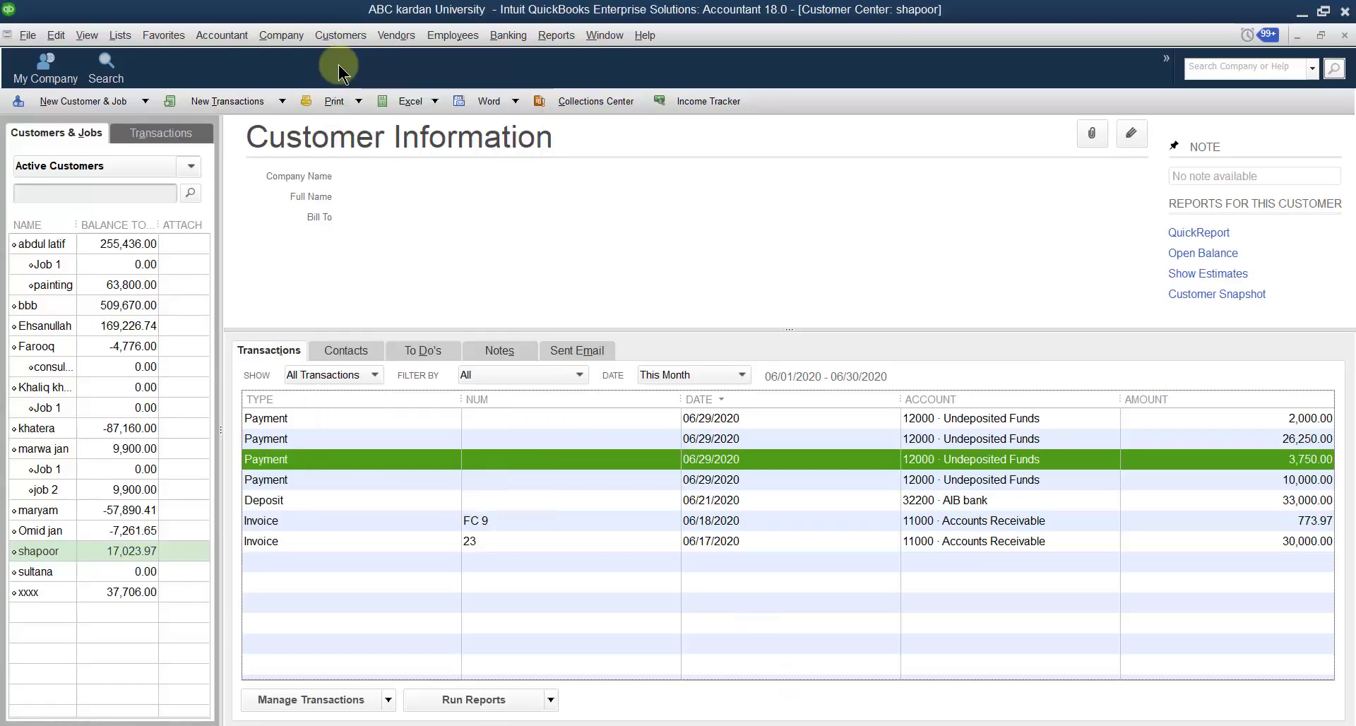
{"action": "left_click", "coordinate": [61, 550]}
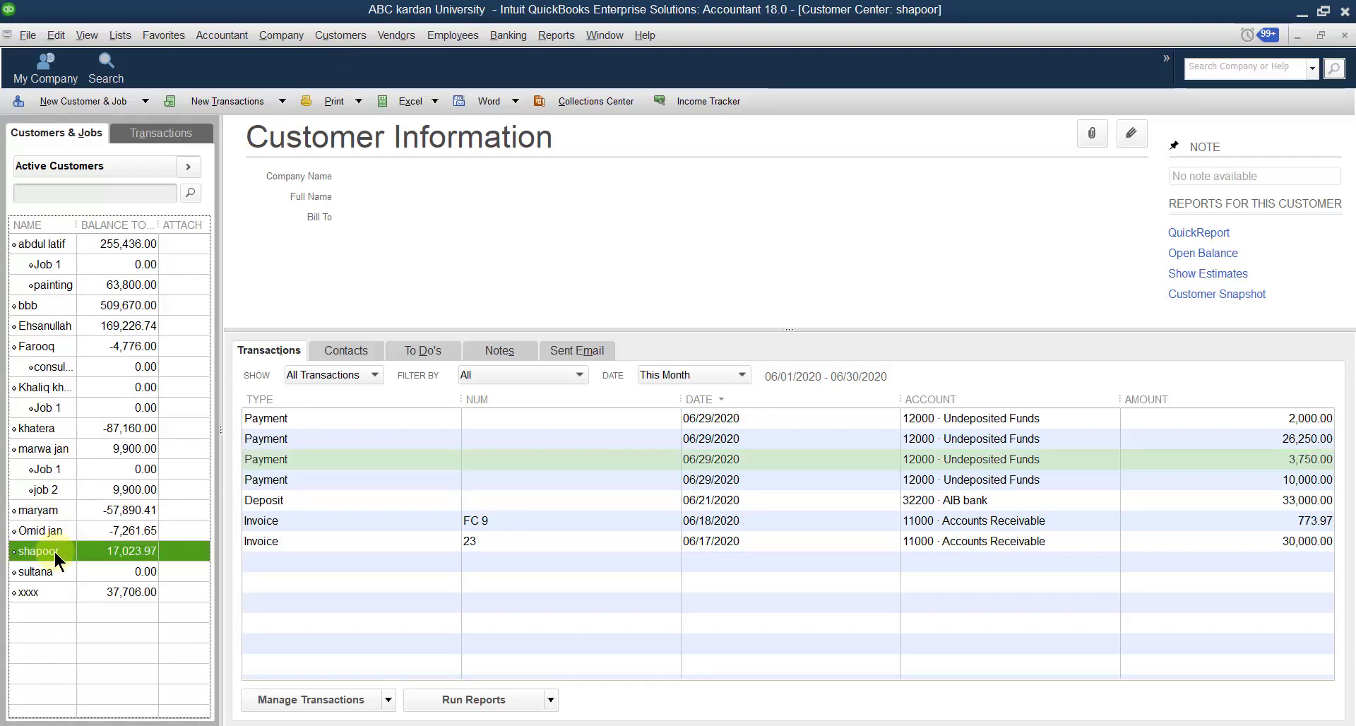
{"action": "double_click", "coordinate": [1220, 480]}
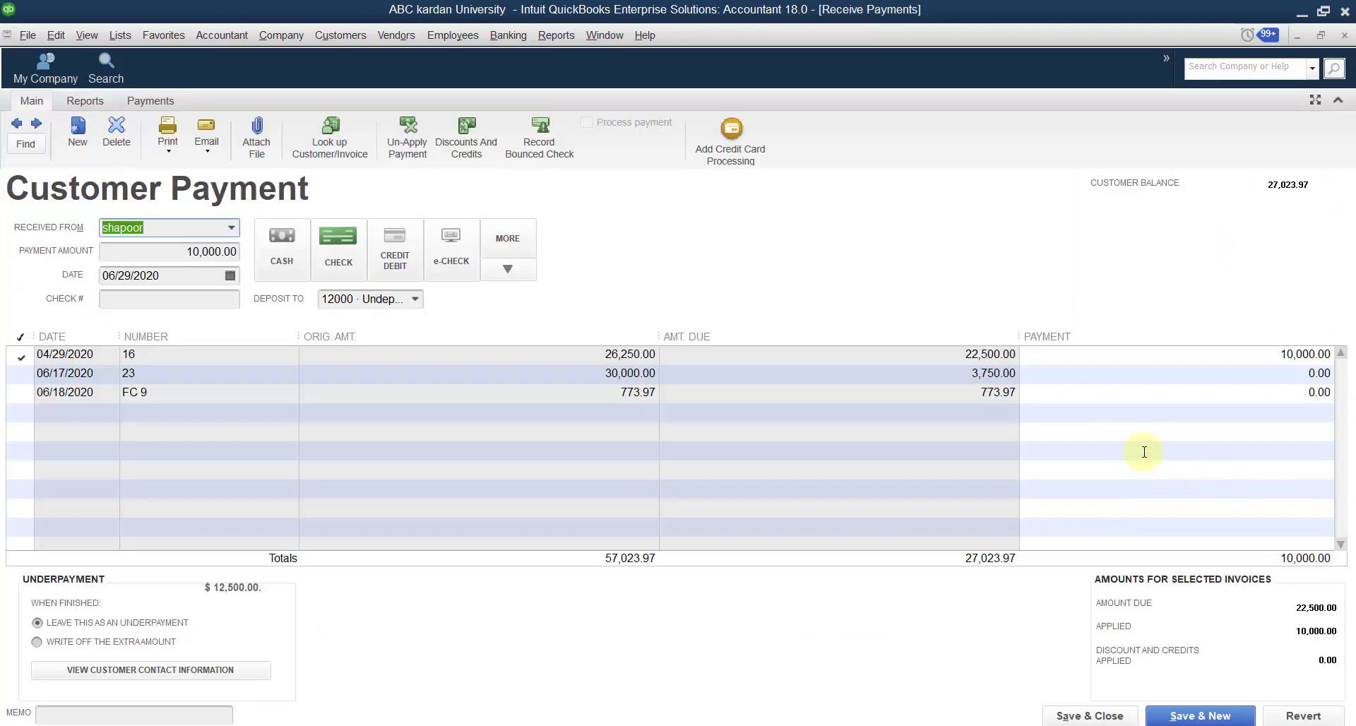
{"action": "left_click", "coordinate": [110, 134]}
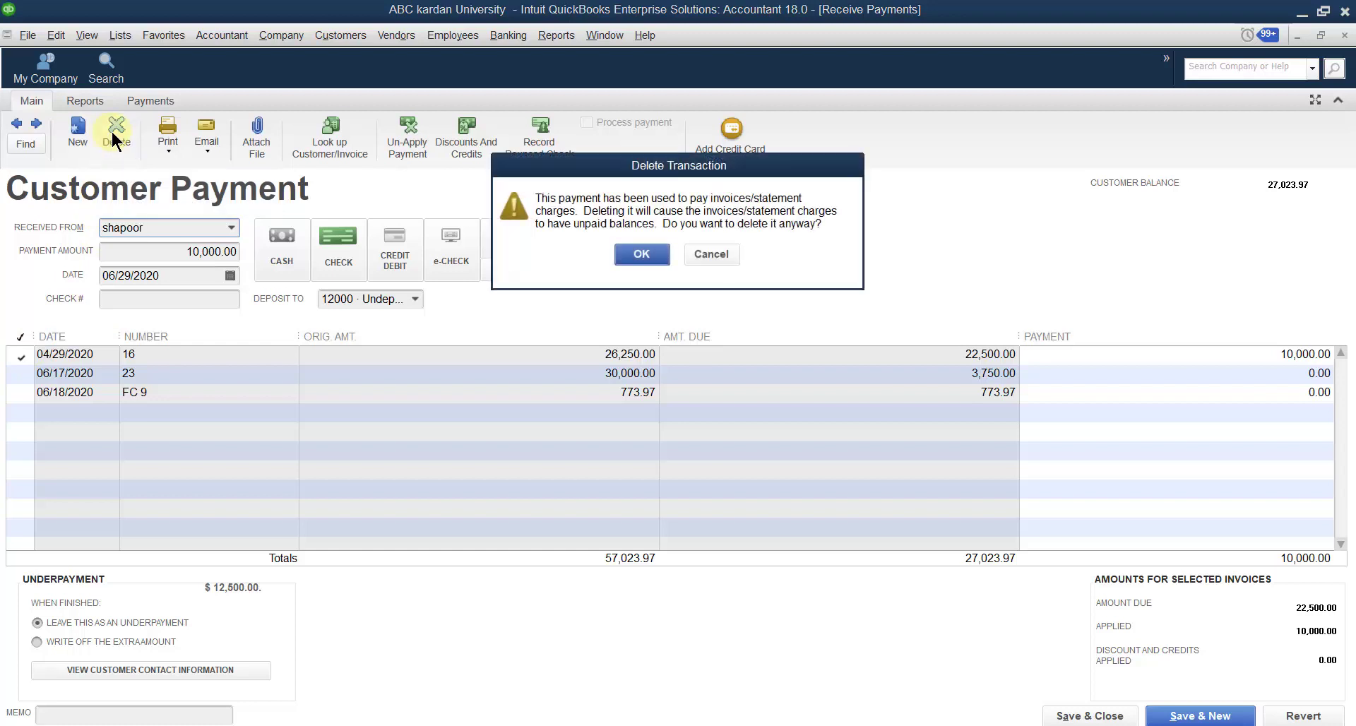
{"action": "left_click", "coordinate": [642, 255]}
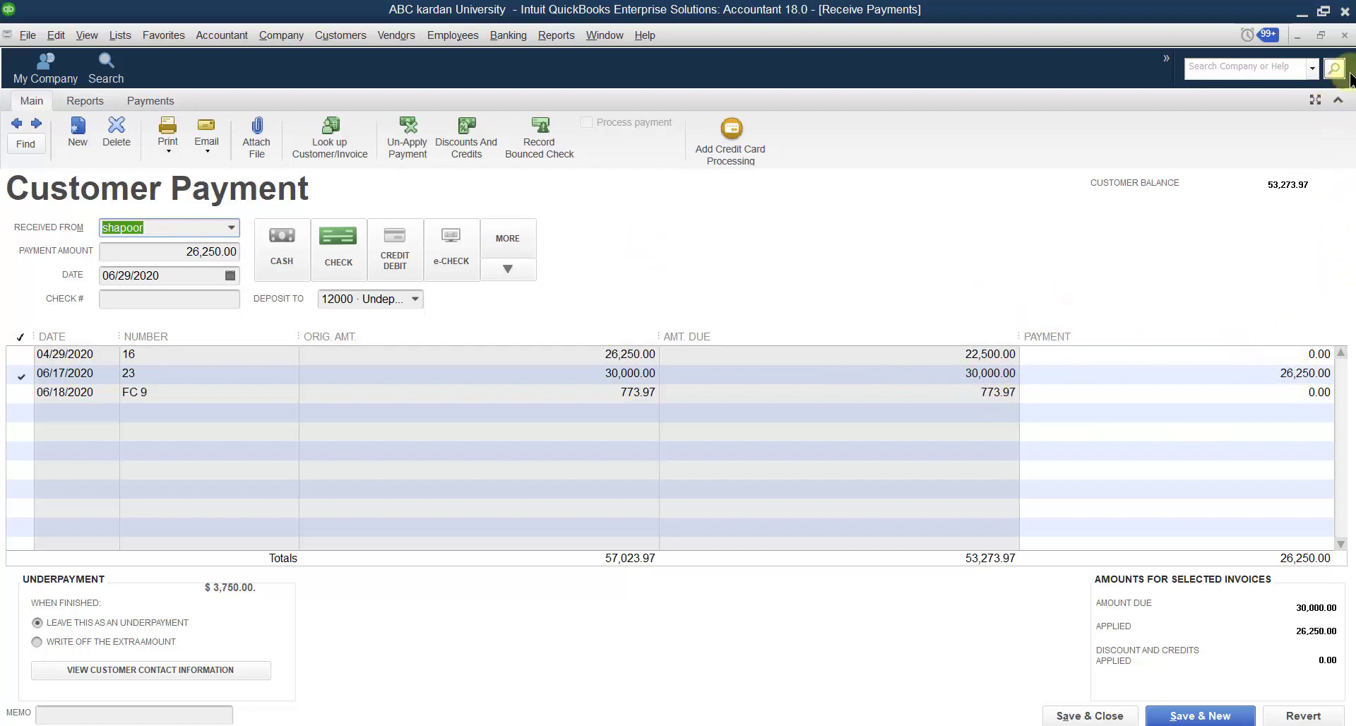
{"action": "left_click", "coordinate": [1344, 35]}
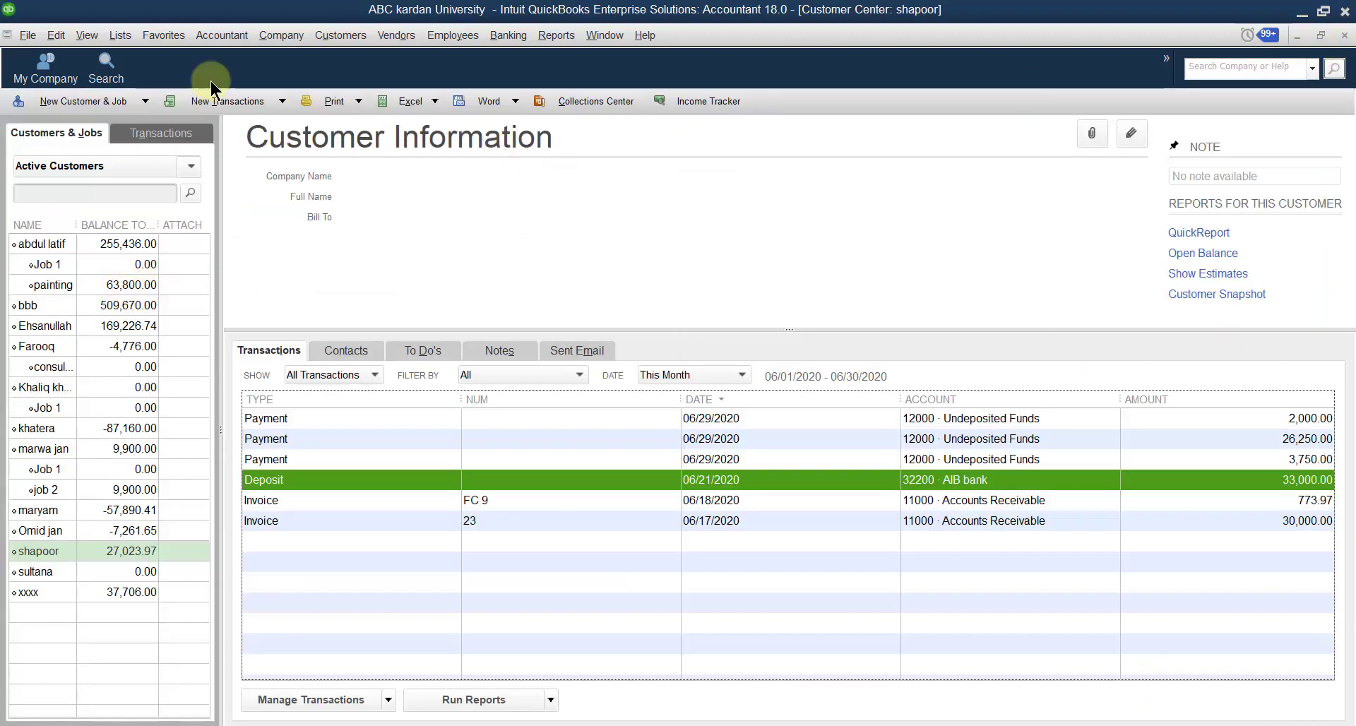
- Record a payment of 20,000 from the first listed customer against the 120,000 invoice dated 06/29/2020, and save and close it
{"action": "left_click", "coordinate": [341, 35]}
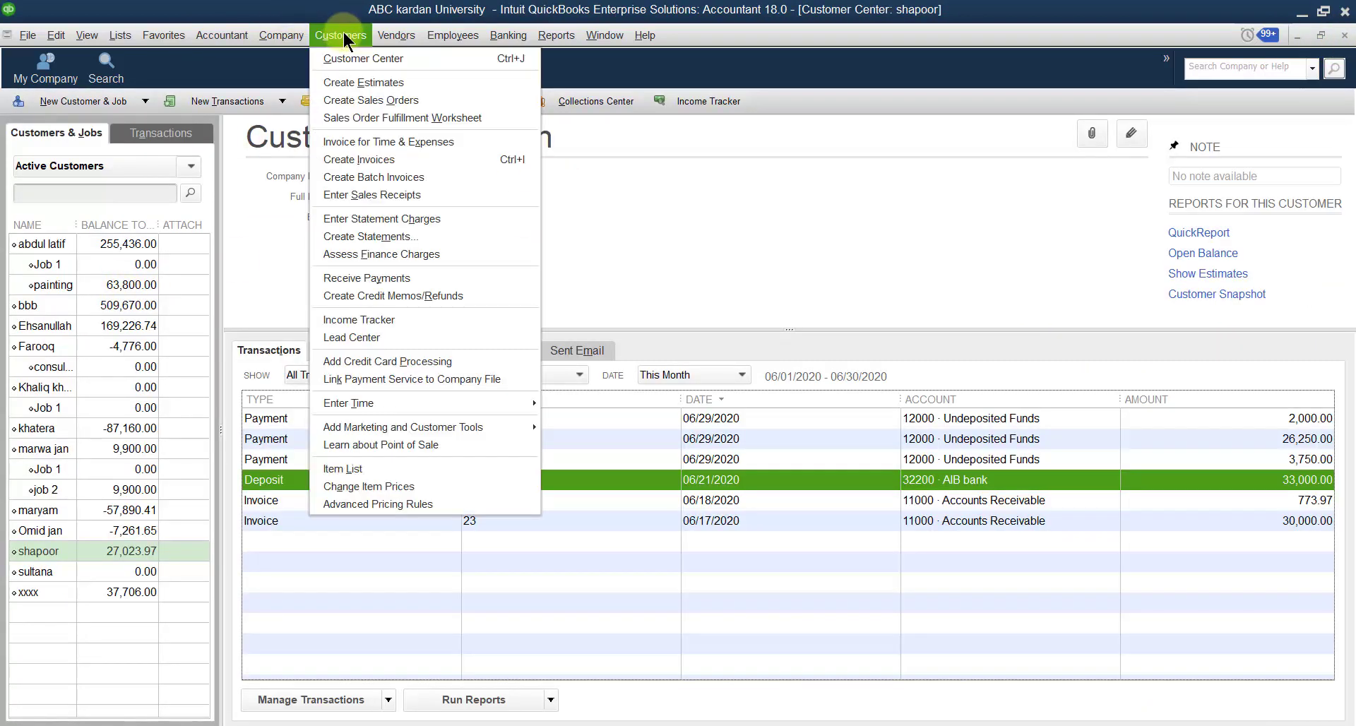
{"action": "left_click", "coordinate": [358, 278]}
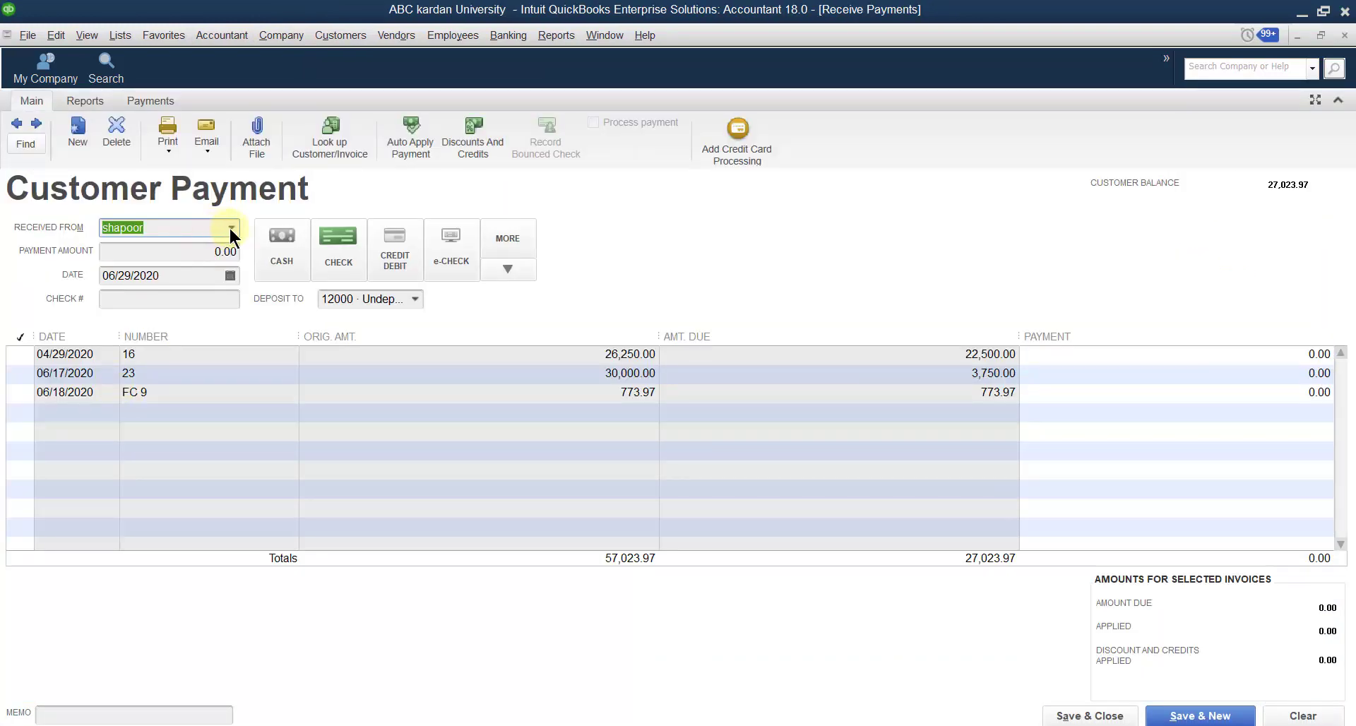
{"action": "left_click", "coordinate": [231, 228]}
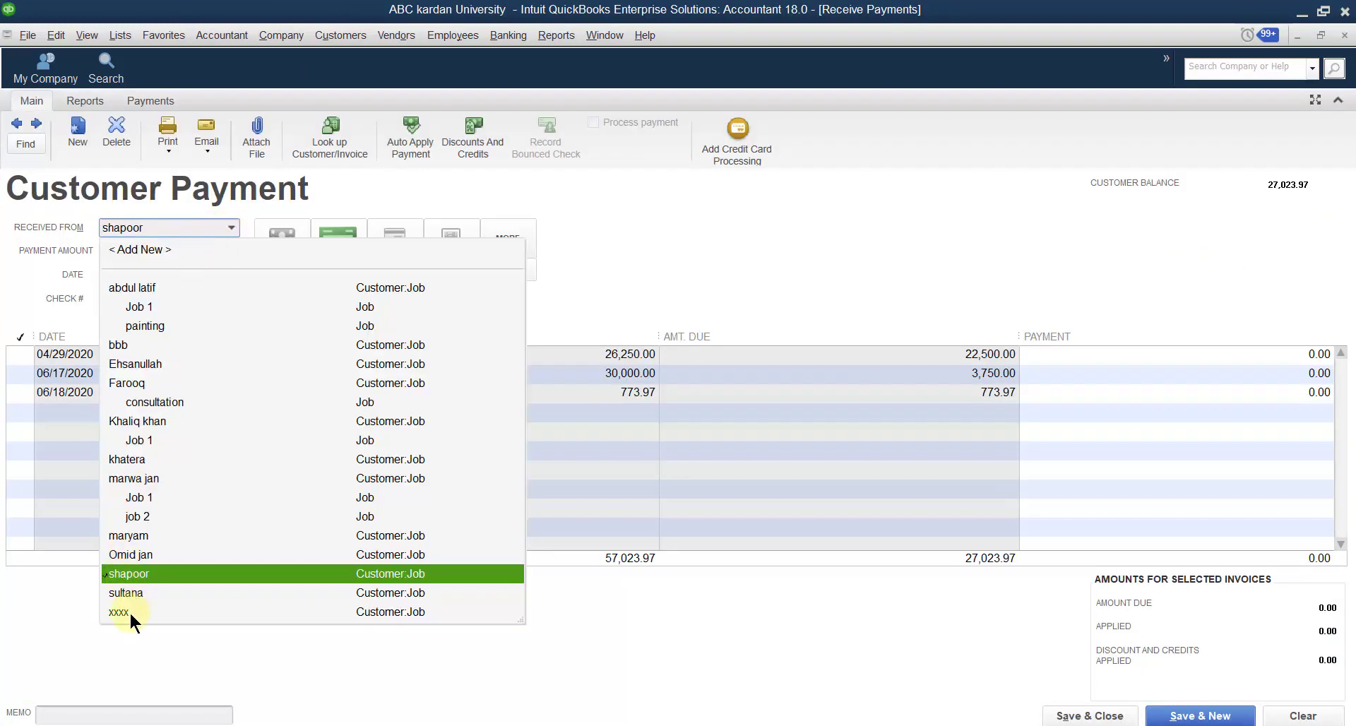
{"action": "left_click", "coordinate": [133, 421]}
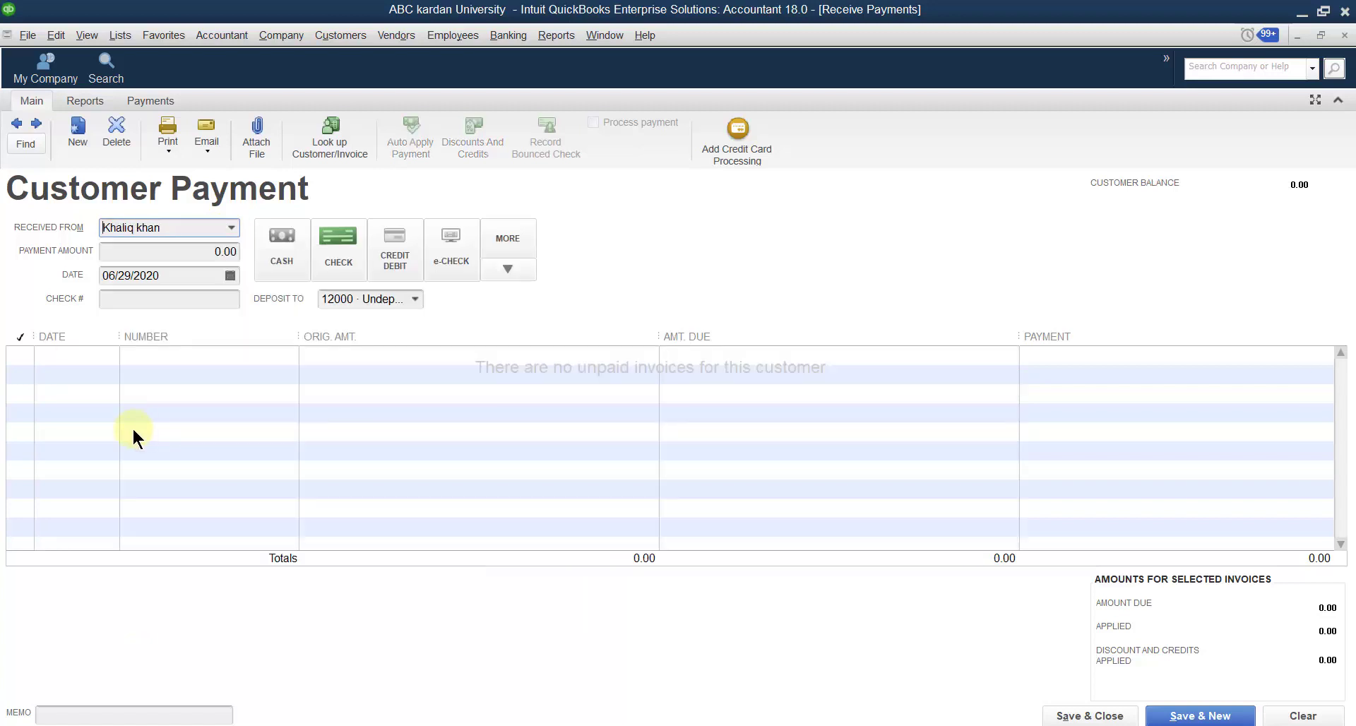
{"action": "left_click", "coordinate": [231, 227]}
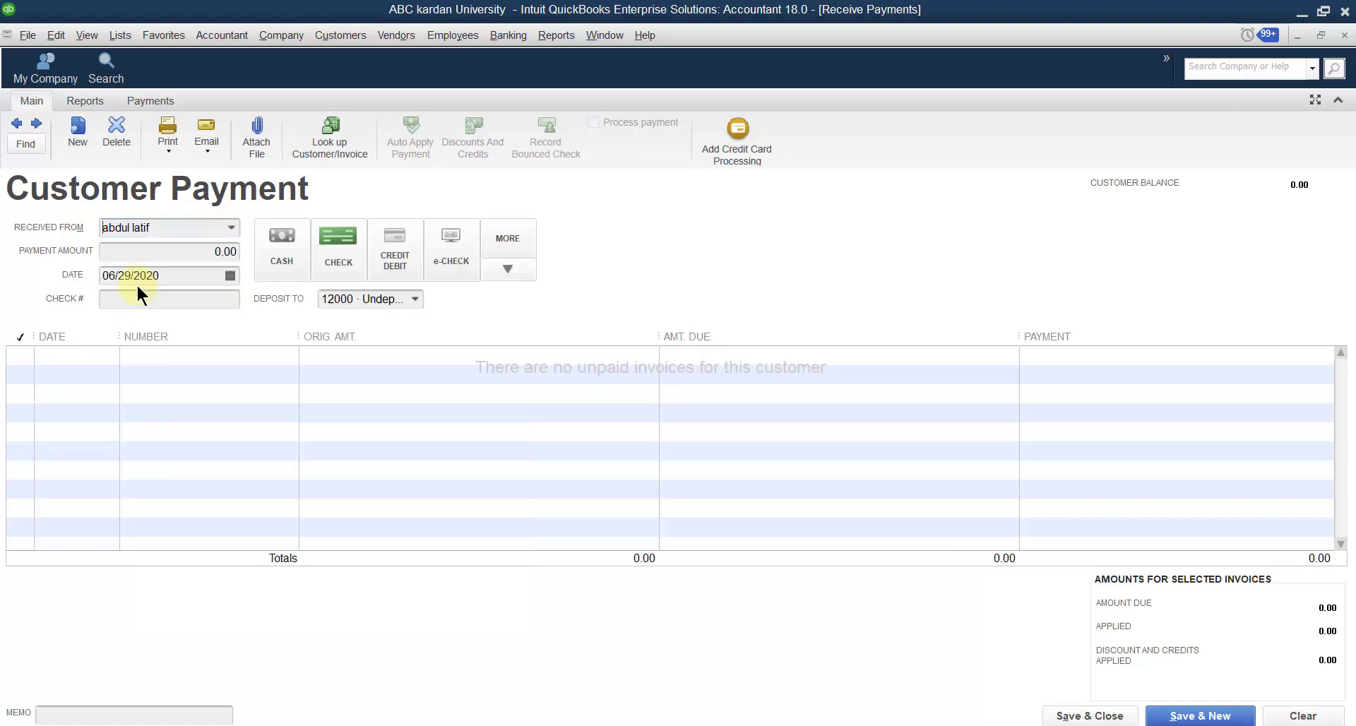
{"action": "left_click", "coordinate": [139, 290]}
{"action": "left_click", "coordinate": [22, 488]}
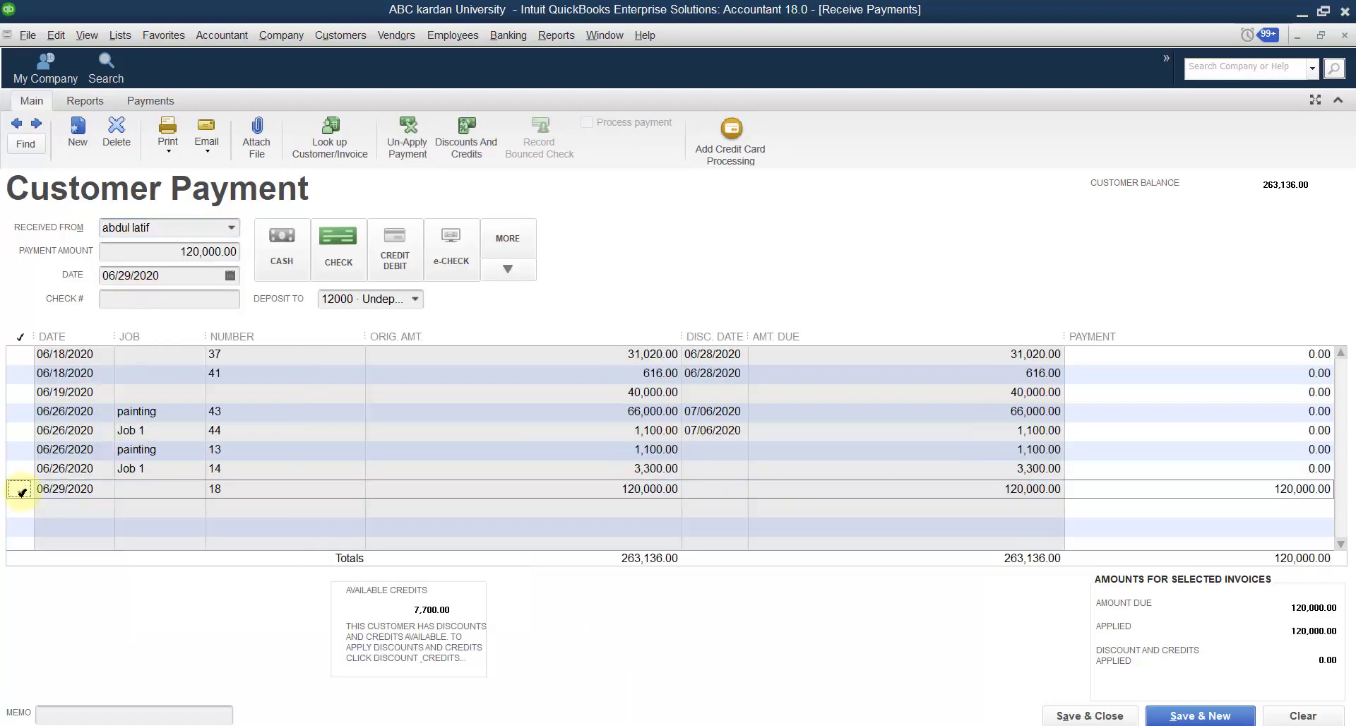
{"action": "left_click", "coordinate": [1263, 491]}
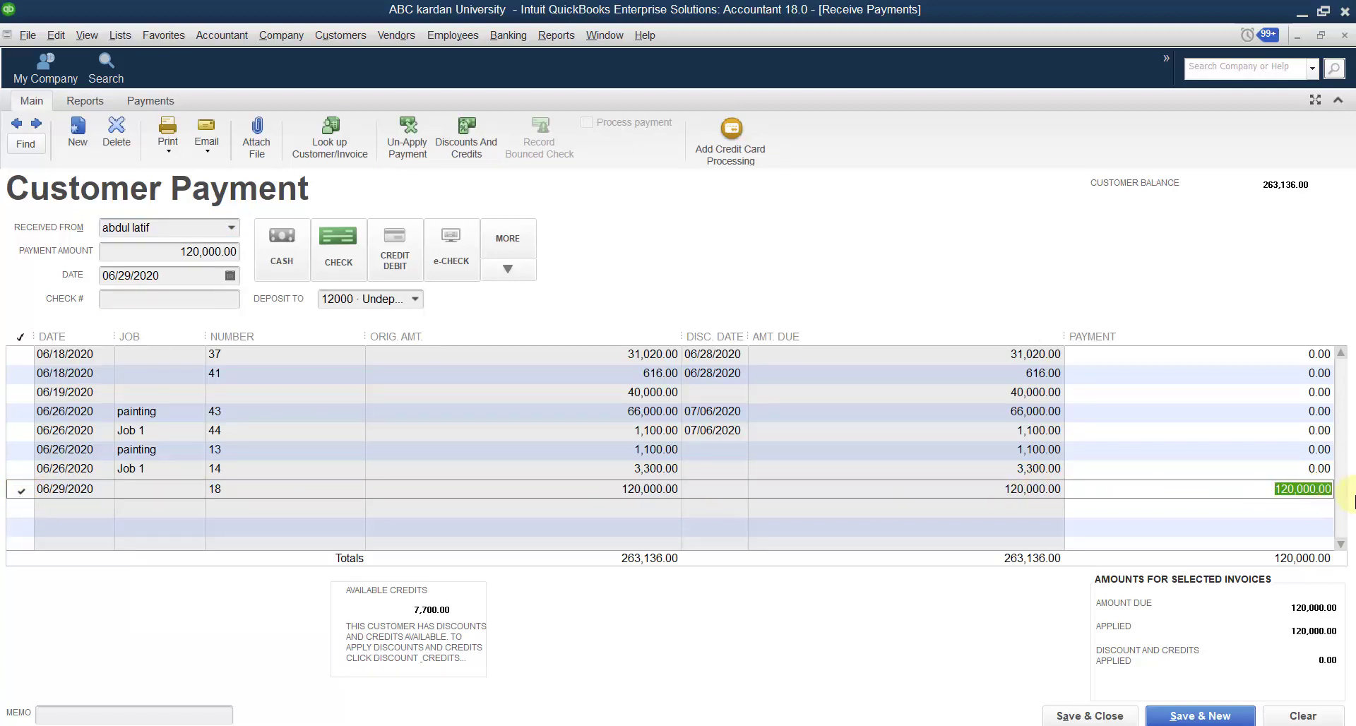
{"action": "type", "text": "20000"}
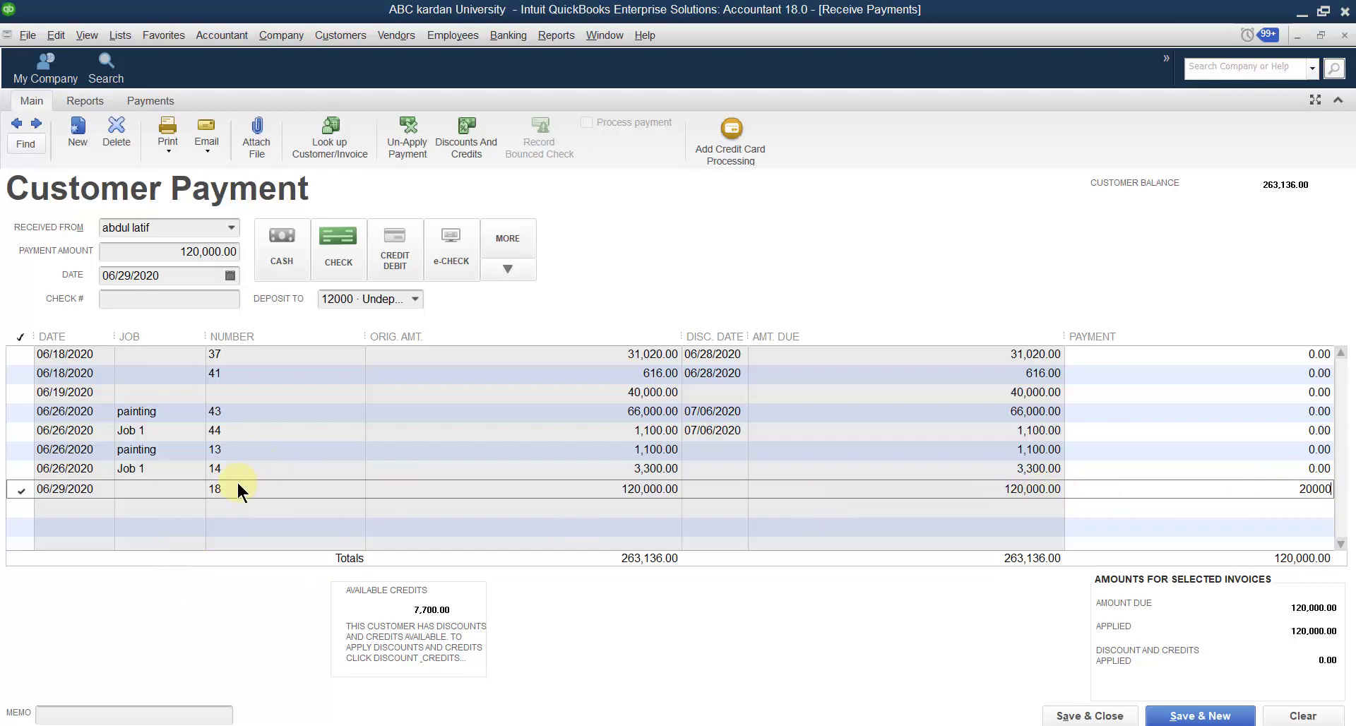
{"action": "left_click", "coordinate": [1099, 715]}
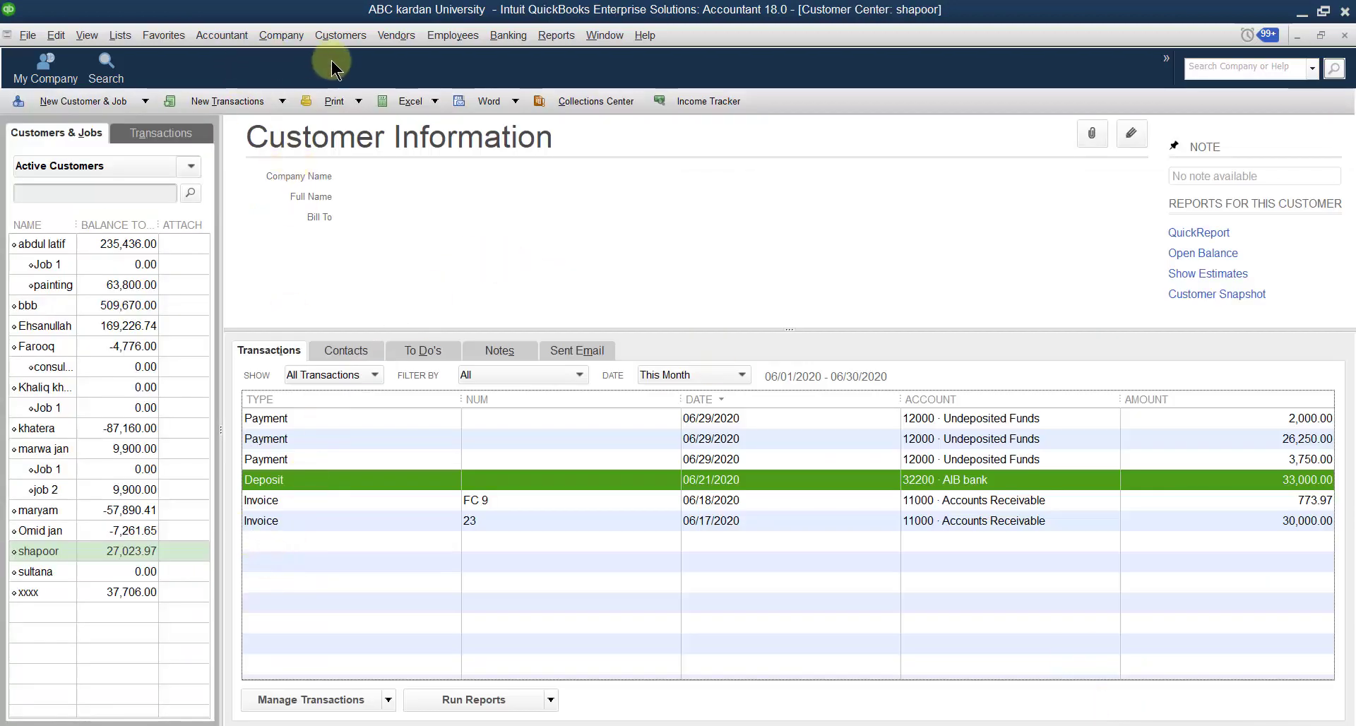
- Open the customer payment form to receive another payment
{"action": "left_click", "coordinate": [340, 39]}
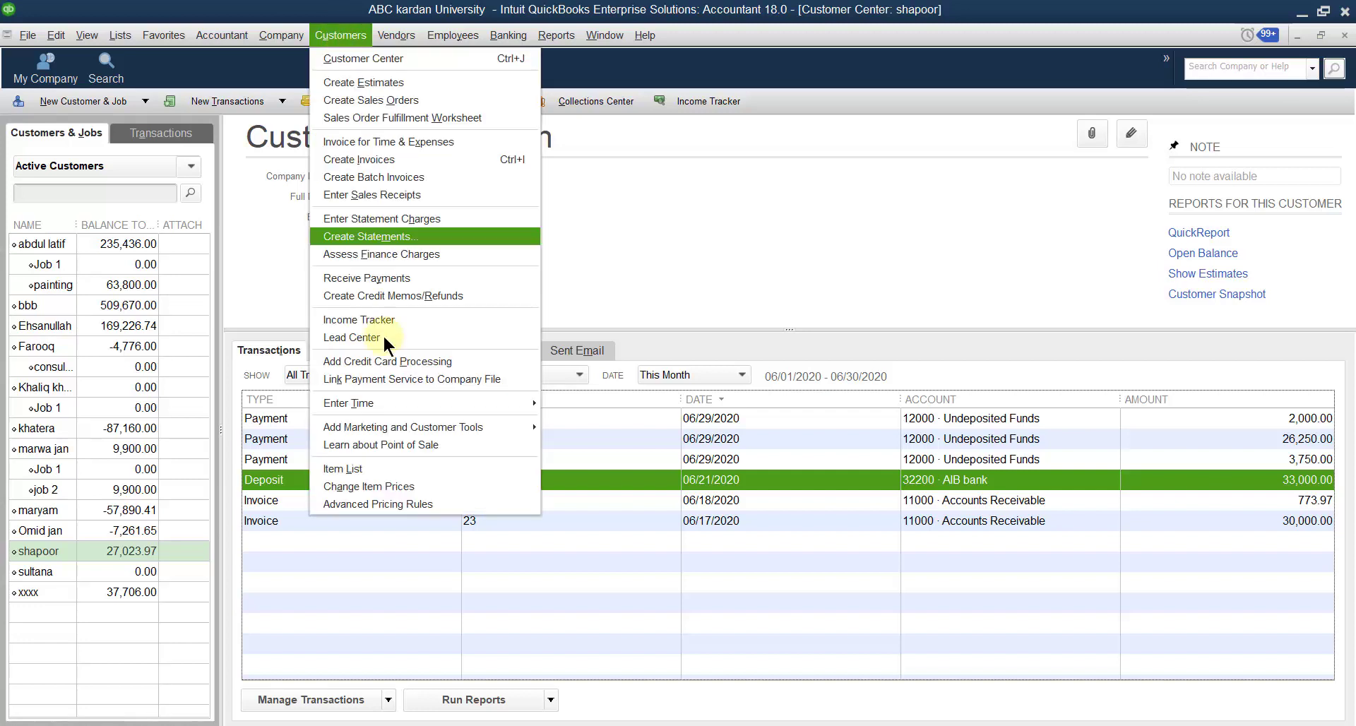
{"action": "left_click", "coordinate": [368, 280]}
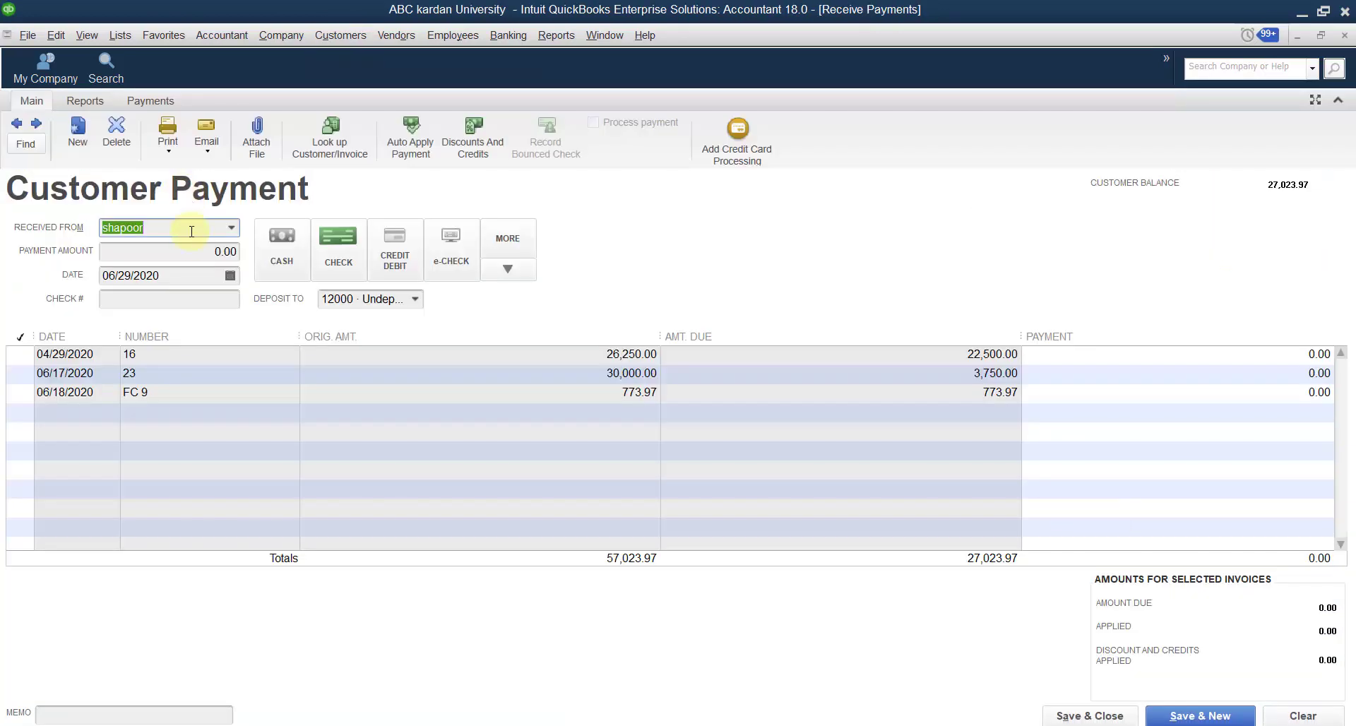
{"action": "left_click", "coordinate": [231, 227]}
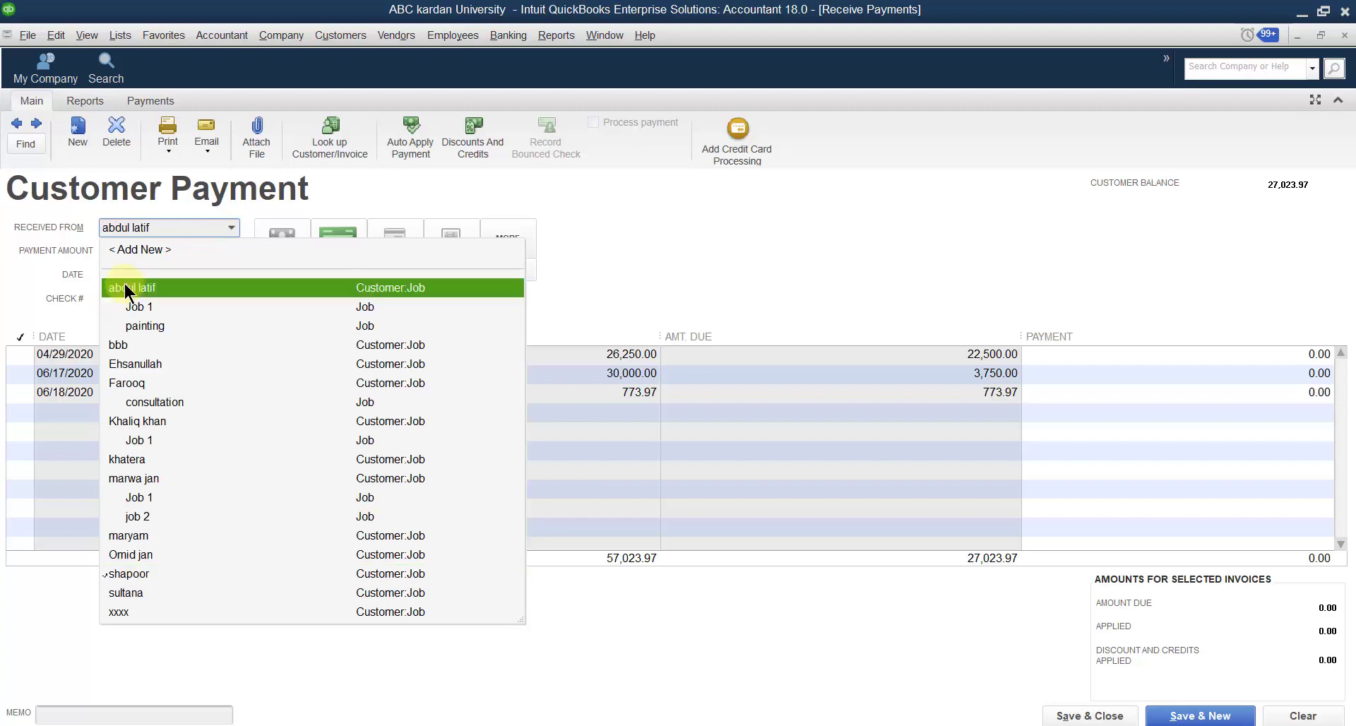
{"action": "left_click", "coordinate": [151, 284]}
{"action": "left_click", "coordinate": [227, 484]}
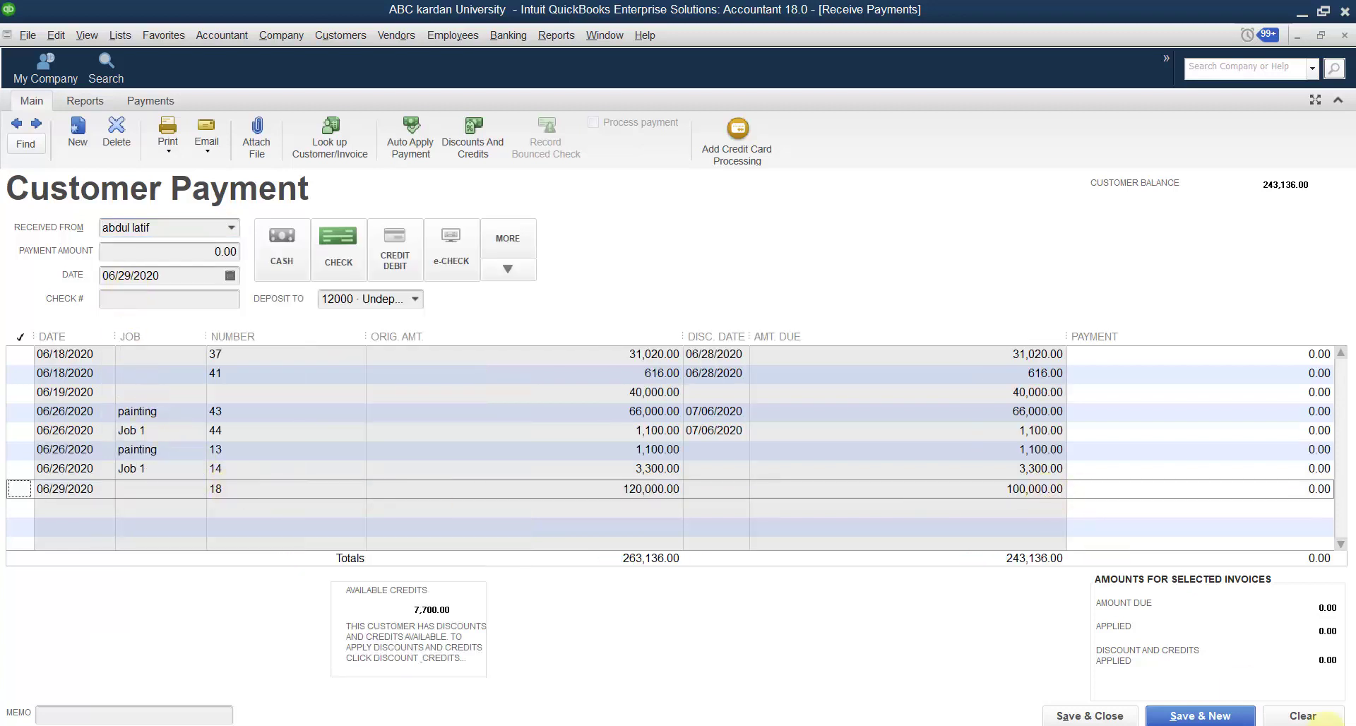
{"action": "left_click", "coordinate": [1303, 716]}
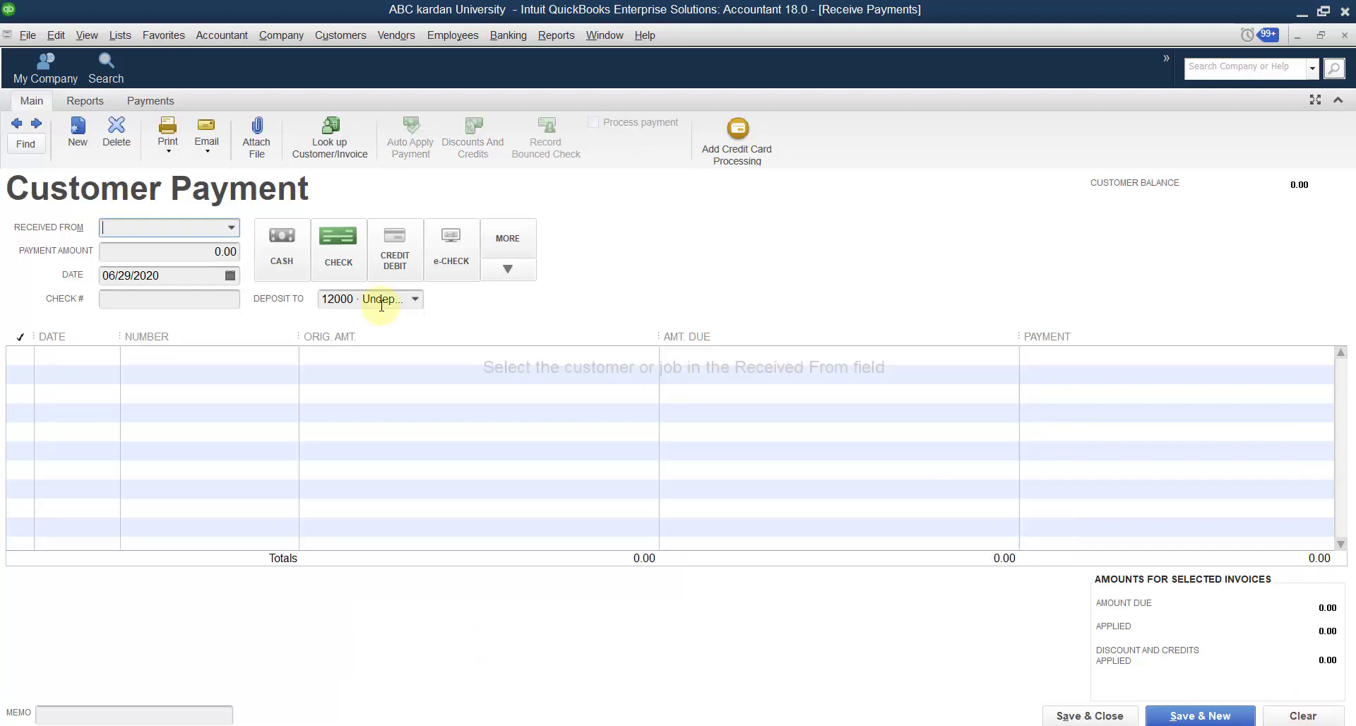
- Look through several customers' open invoices and choose the customer with the 169,226.74 balance as the payer
{"action": "left_click", "coordinate": [230, 231]}
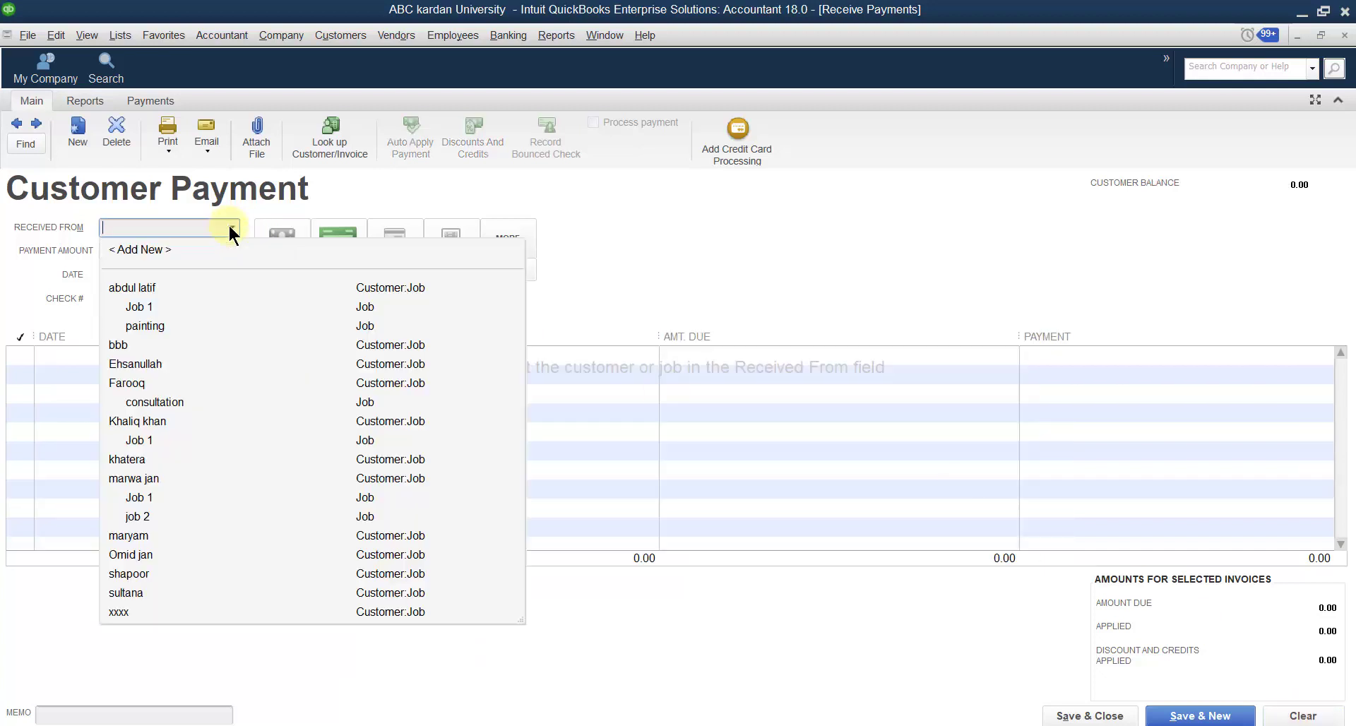
{"action": "left_click", "coordinate": [128, 459]}
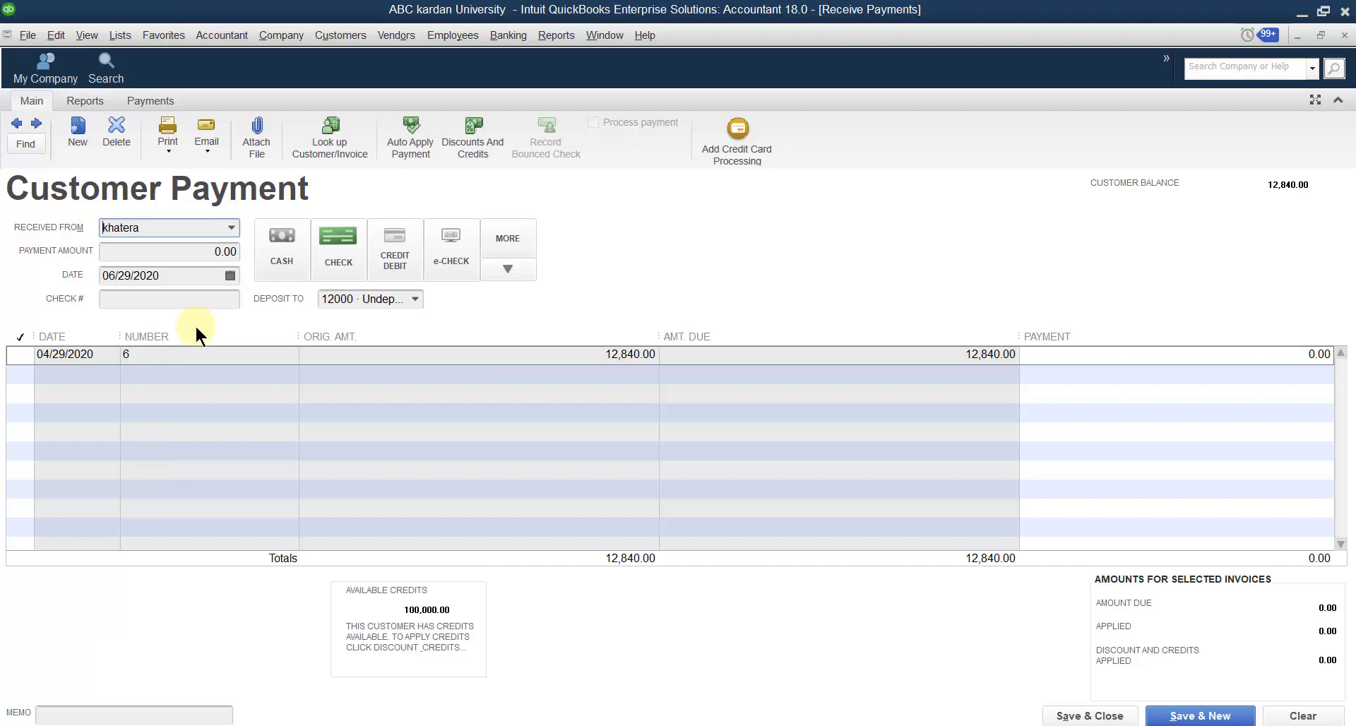
{"action": "left_click", "coordinate": [231, 229]}
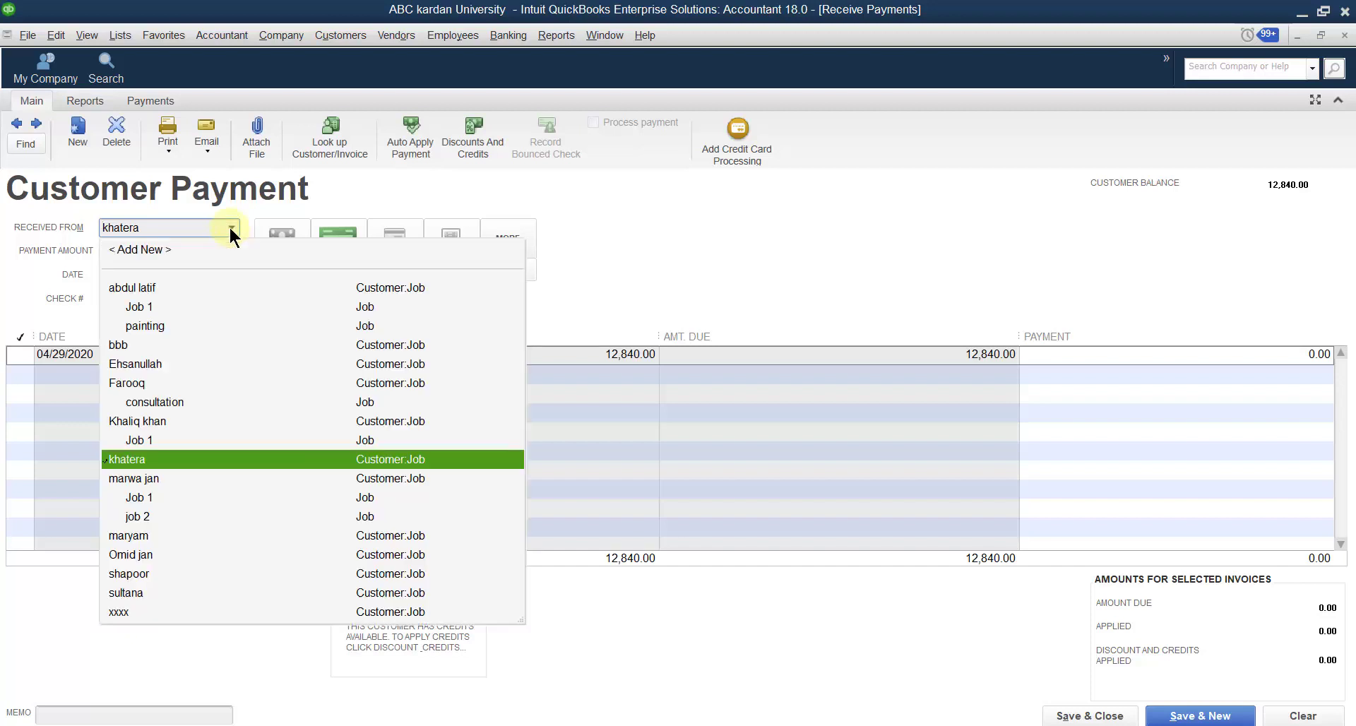
{"action": "left_click", "coordinate": [134, 479]}
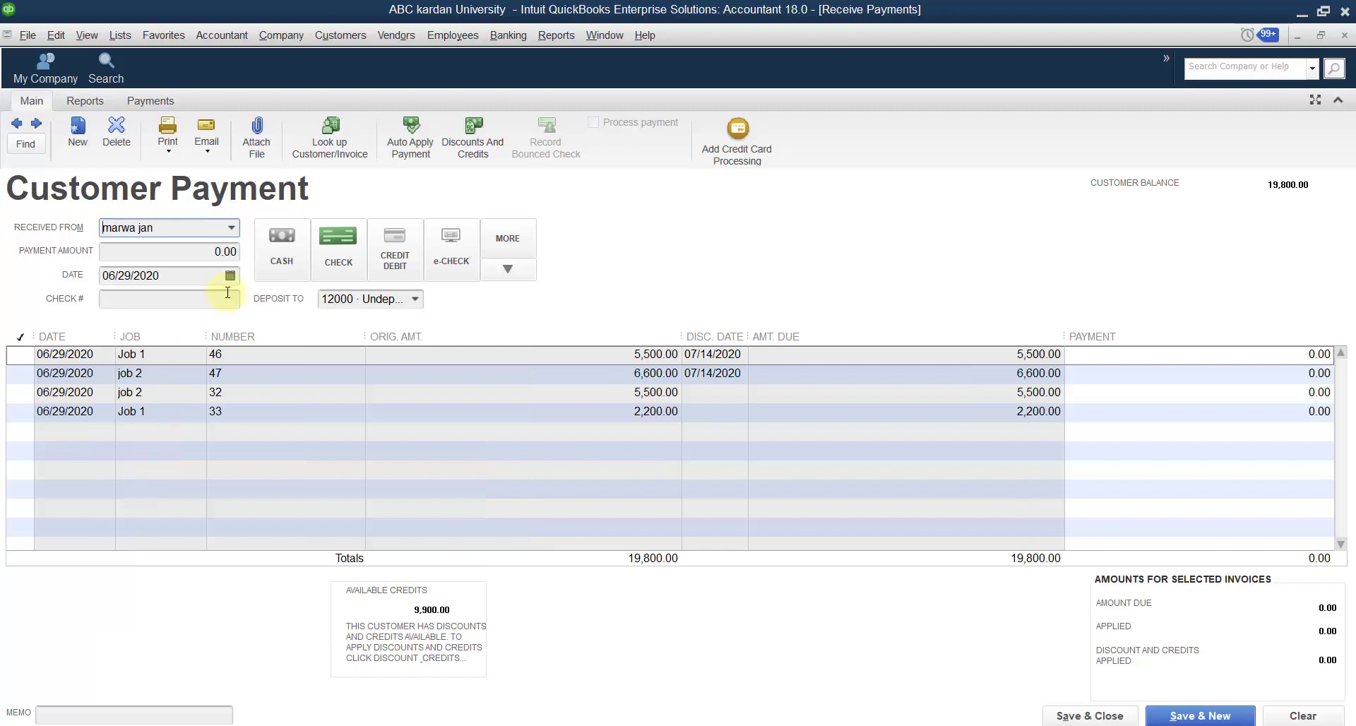
{"action": "left_click", "coordinate": [231, 228]}
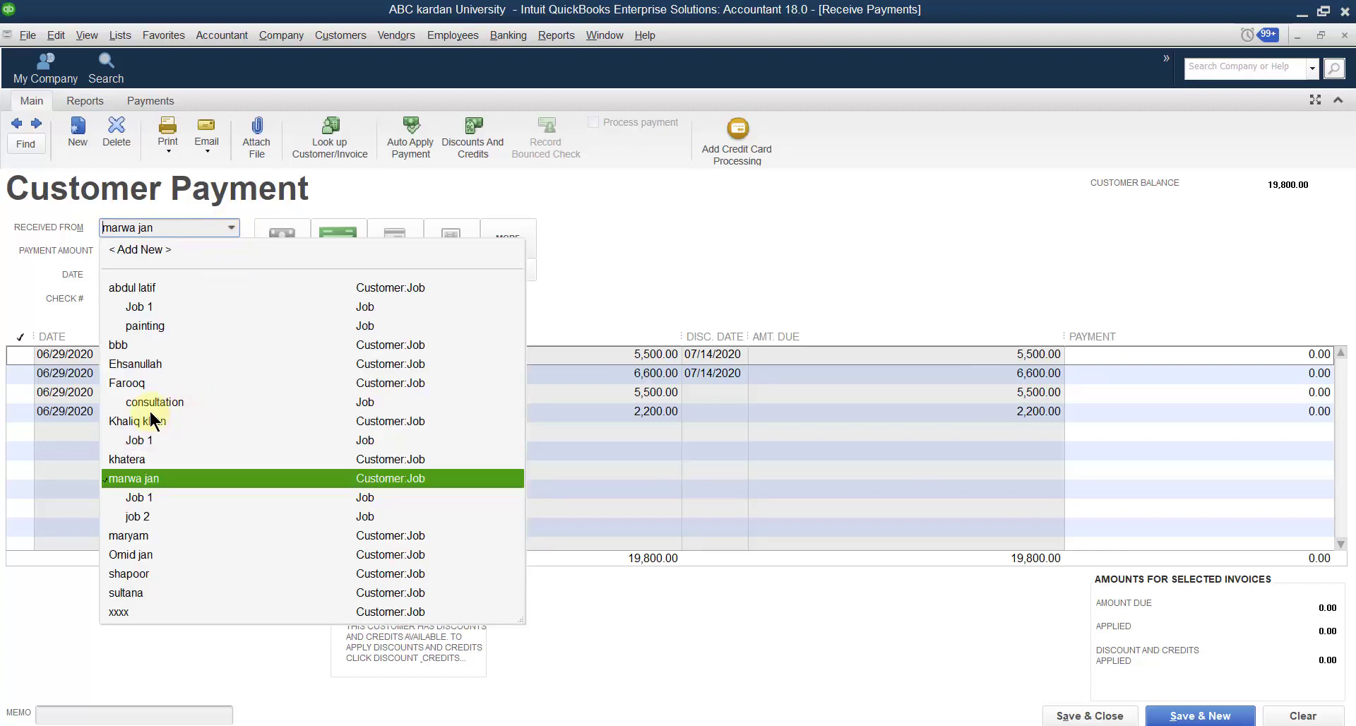
{"action": "left_click", "coordinate": [137, 385]}
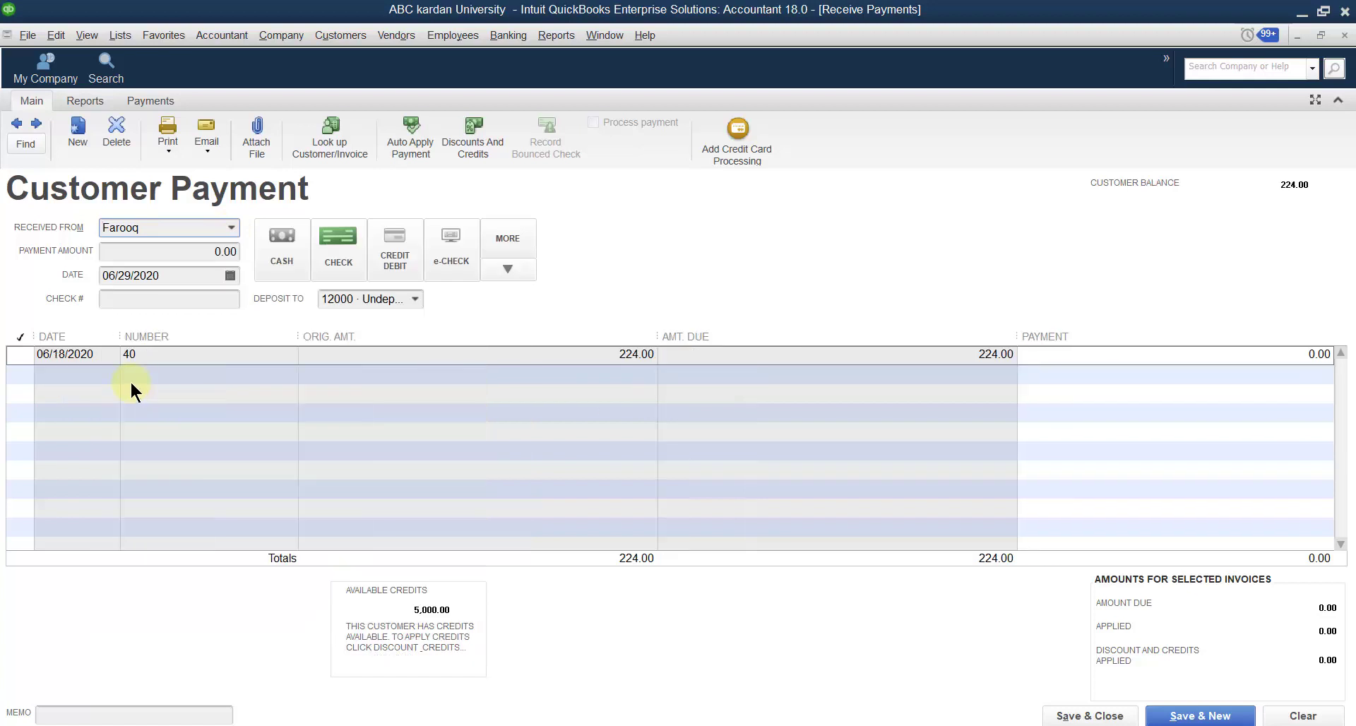
{"action": "left_click", "coordinate": [227, 226]}
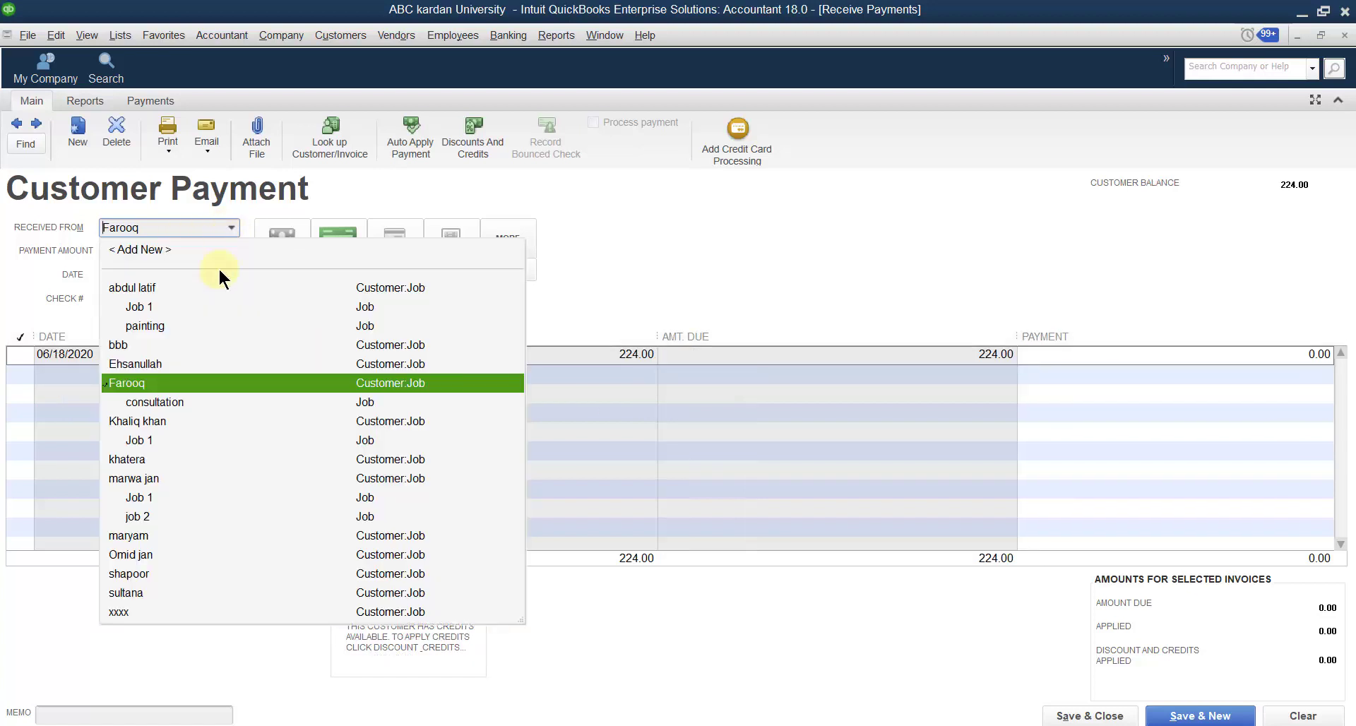
{"action": "left_click", "coordinate": [142, 363]}
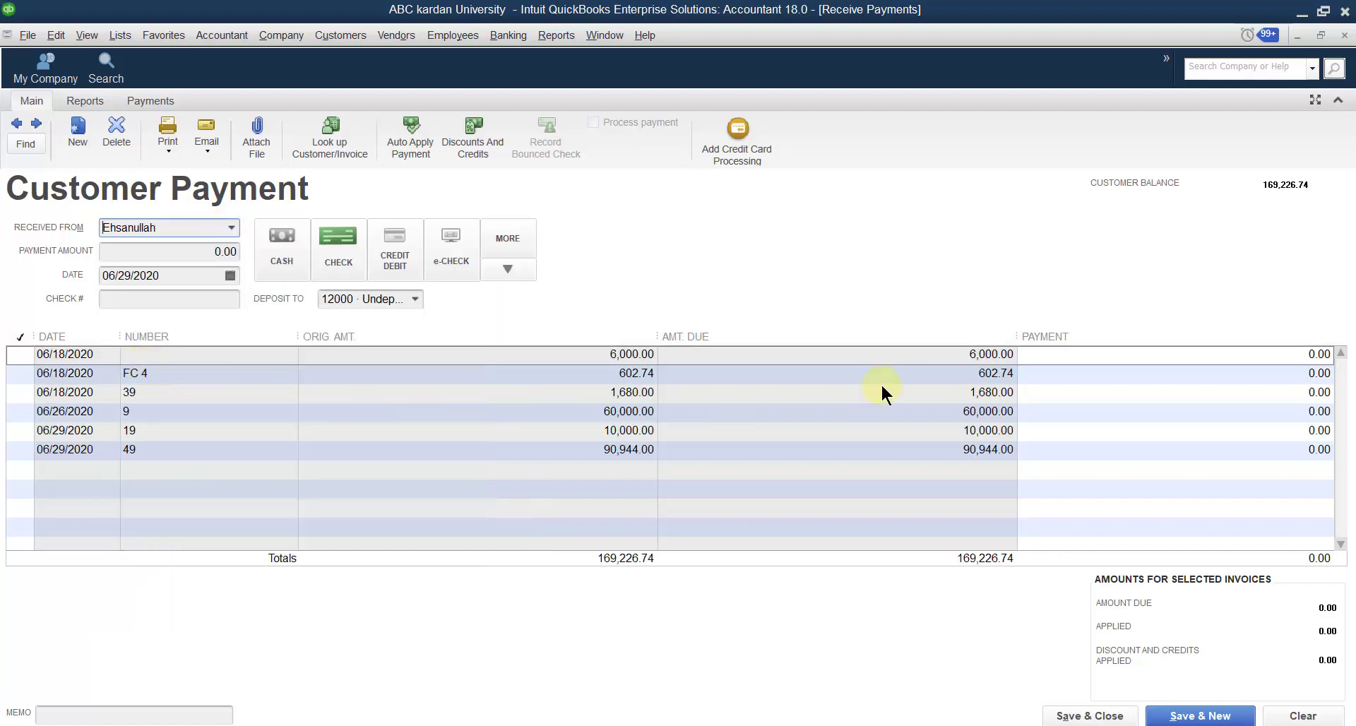
- Apply a payment of 20,000 to the 60,000 invoice dated 06/26/2020, and save and close it
{"action": "left_click", "coordinate": [22, 412]}
{"action": "left_click", "coordinate": [22, 412]}
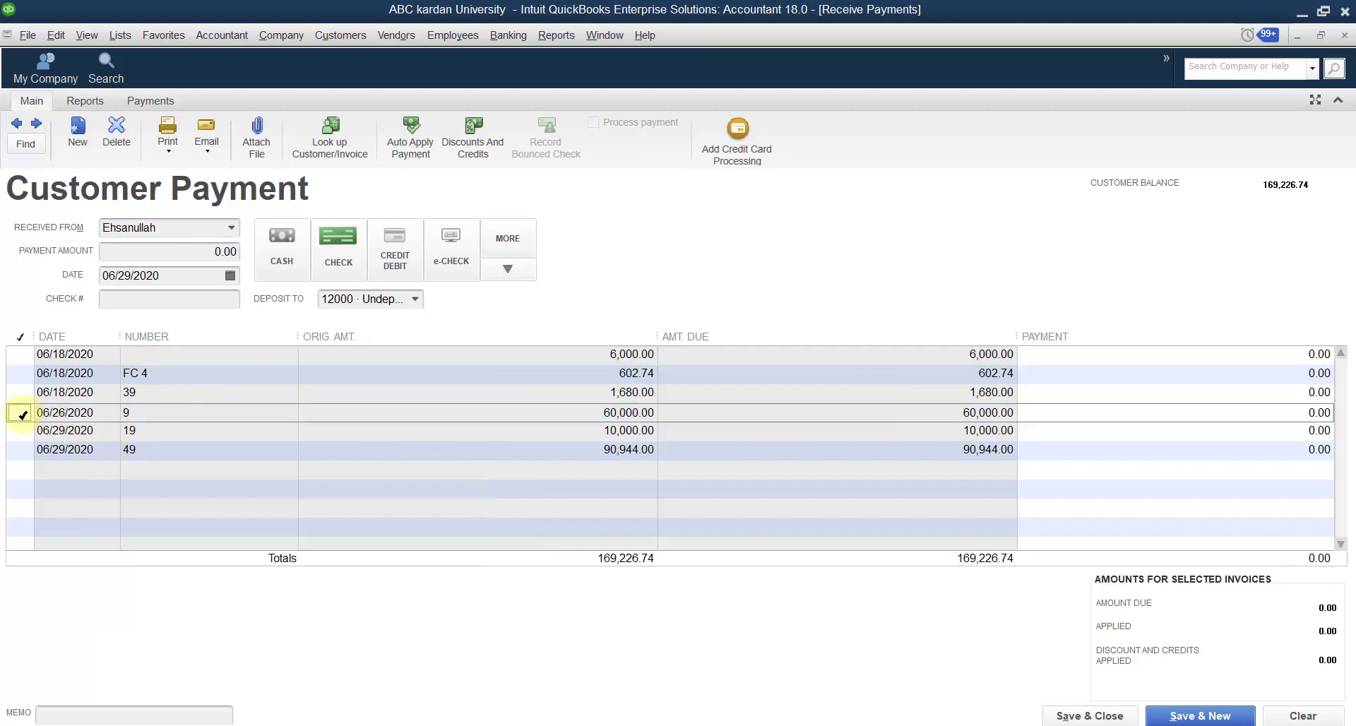
{"action": "left_click", "coordinate": [21, 411]}
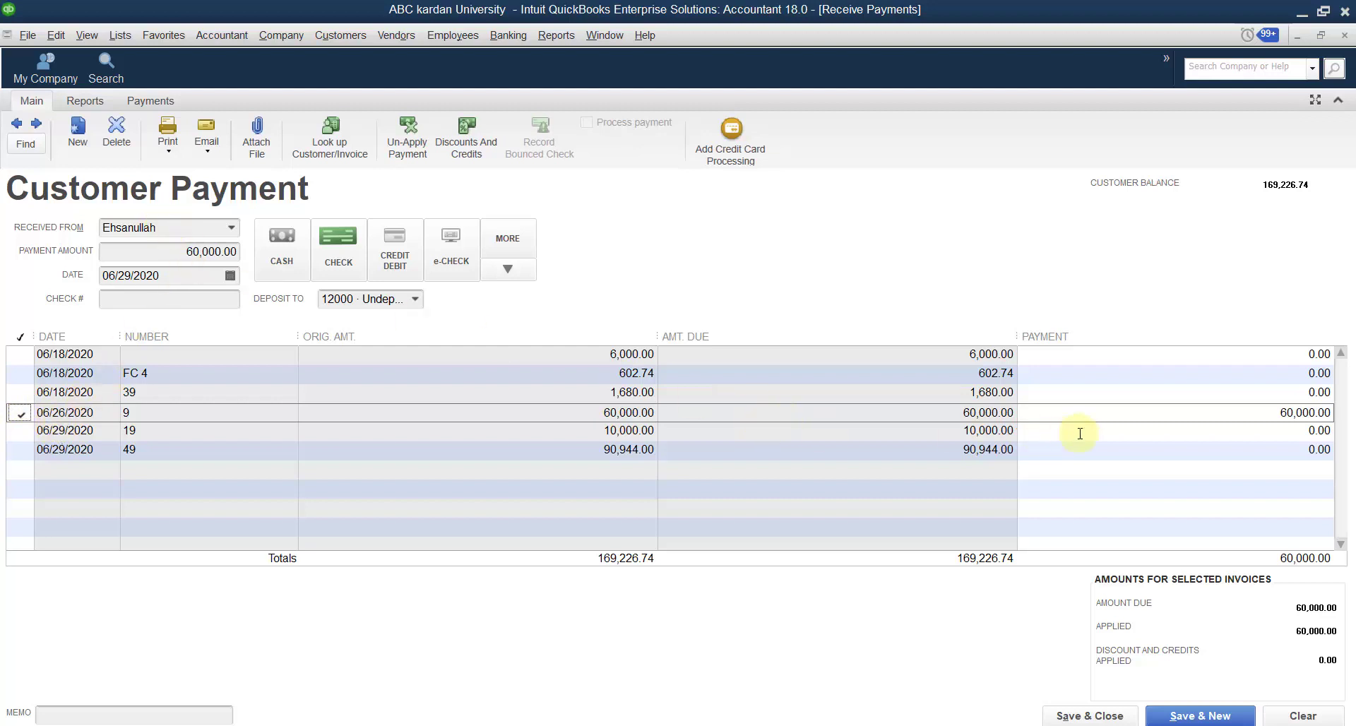
{"action": "left_click", "coordinate": [1266, 409]}
{"action": "type", "text": "20000"}
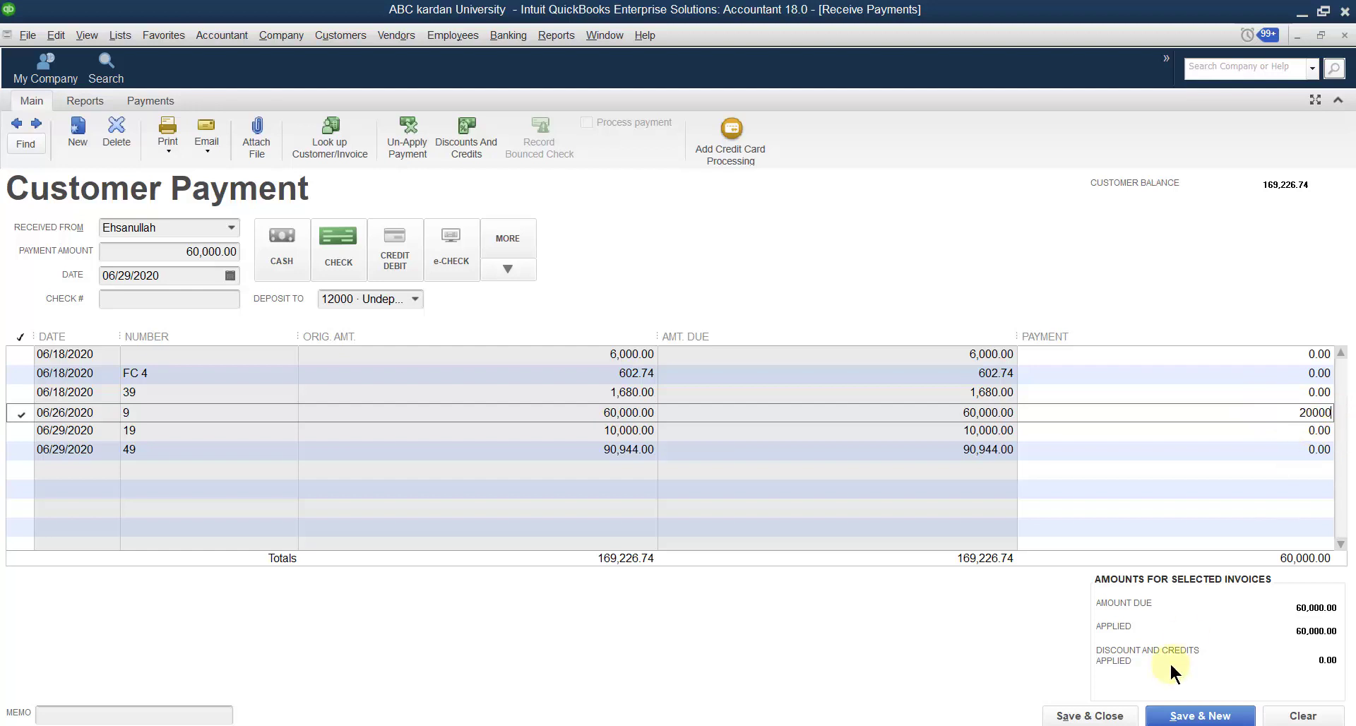
{"action": "left_click", "coordinate": [1103, 715]}
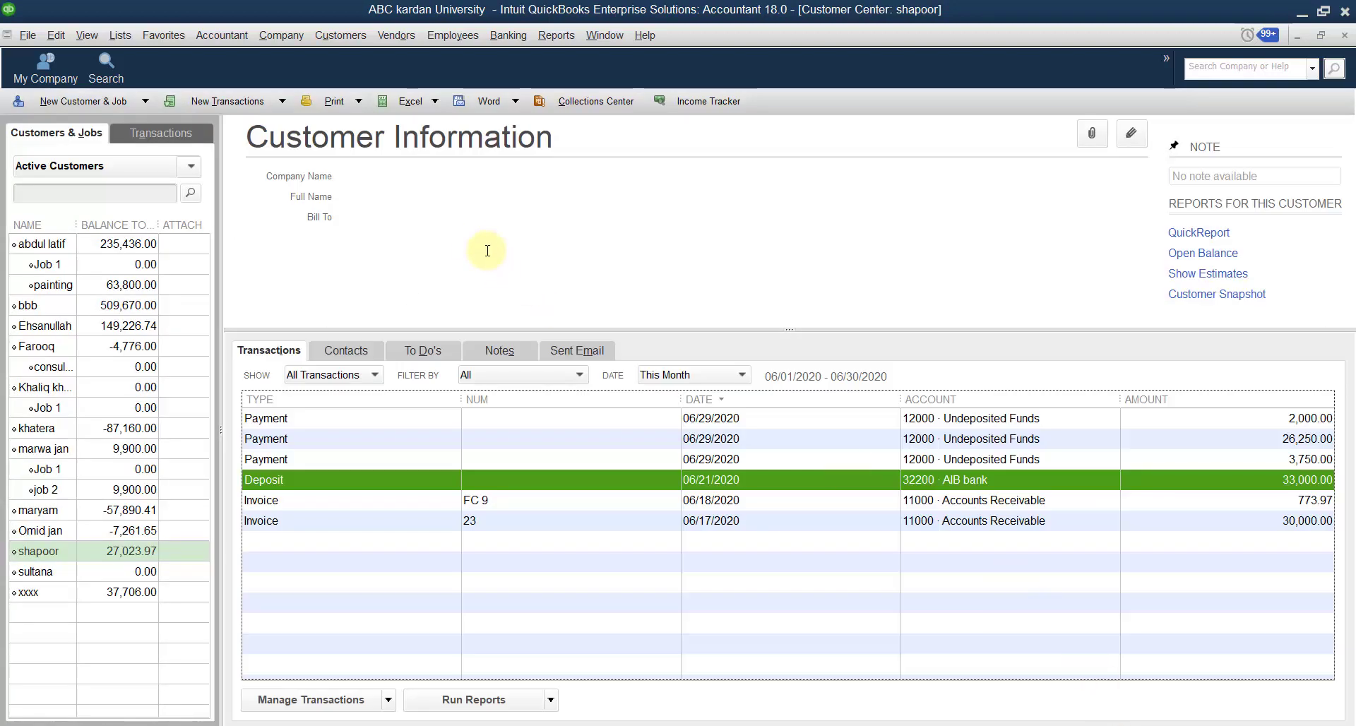
- In the Customer Center, find the first listed customer's 20,000 payment dated 06/29/2020 and delete it
{"action": "left_click", "coordinate": [343, 36]}
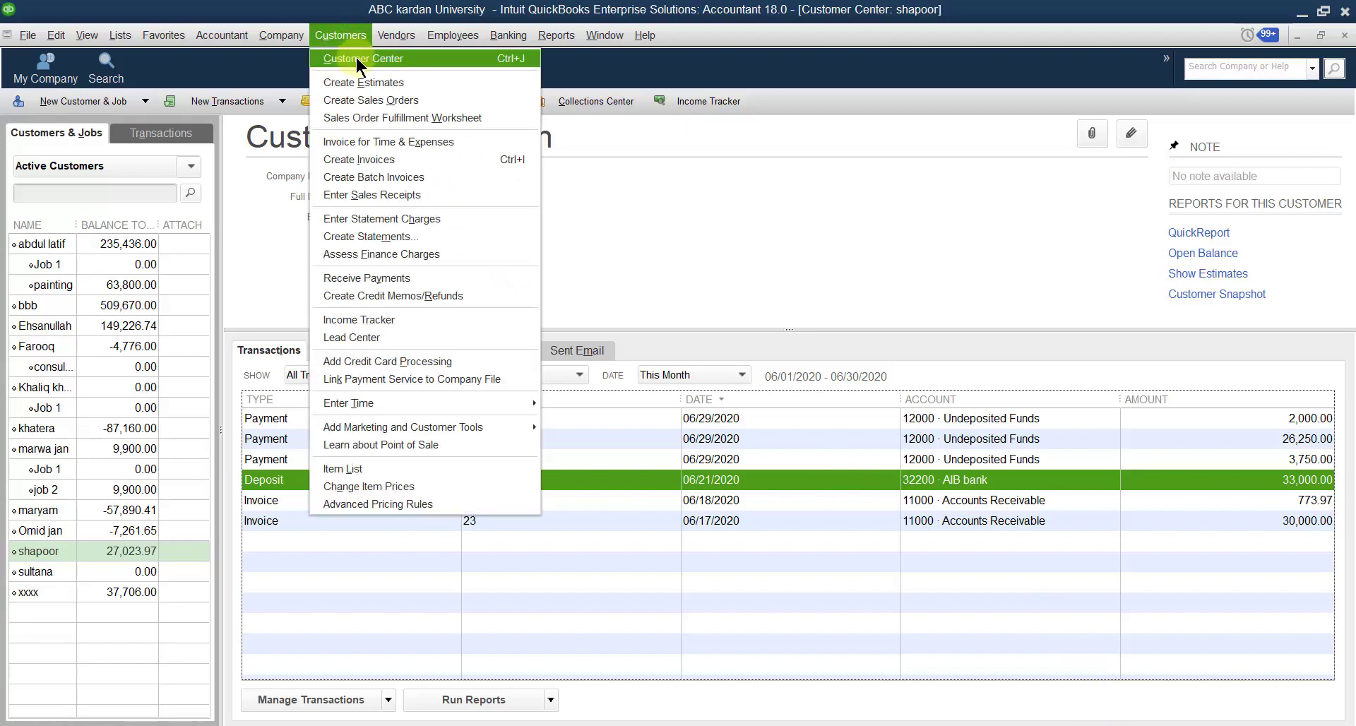
{"action": "left_click", "coordinate": [354, 55]}
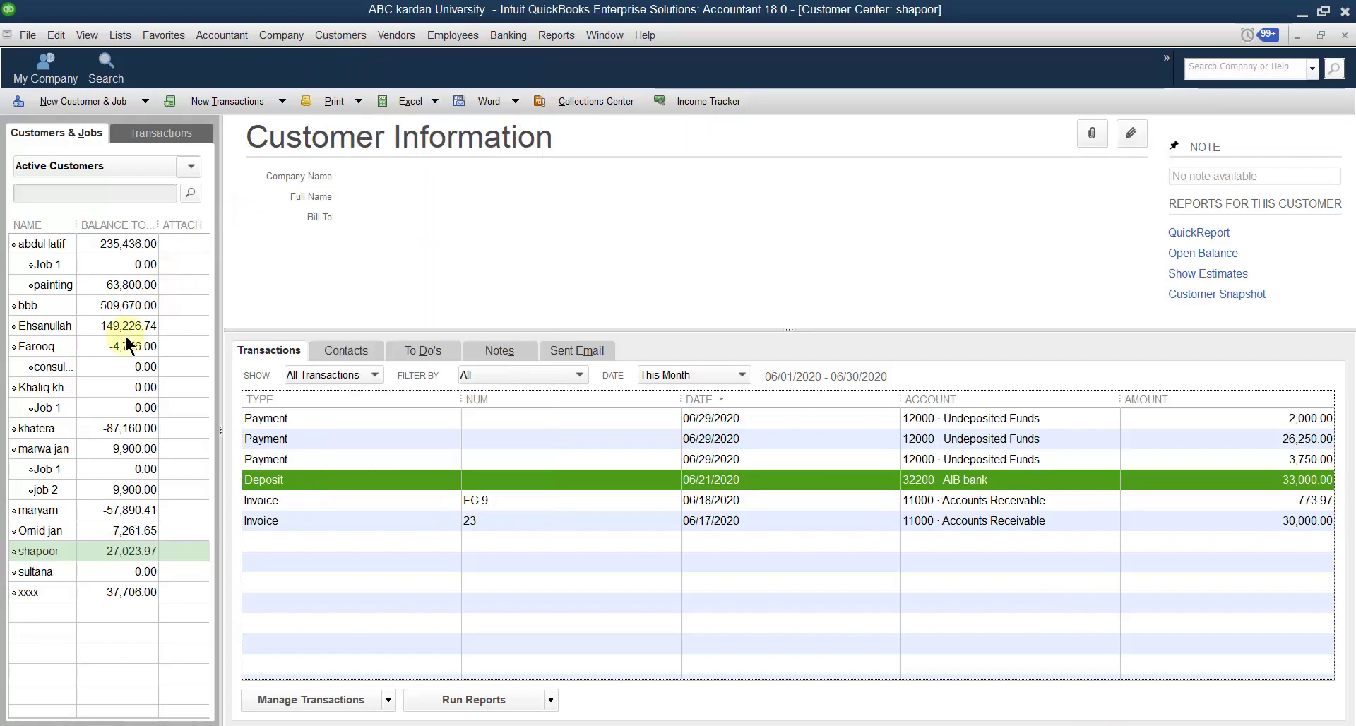
{"action": "left_click", "coordinate": [49, 241]}
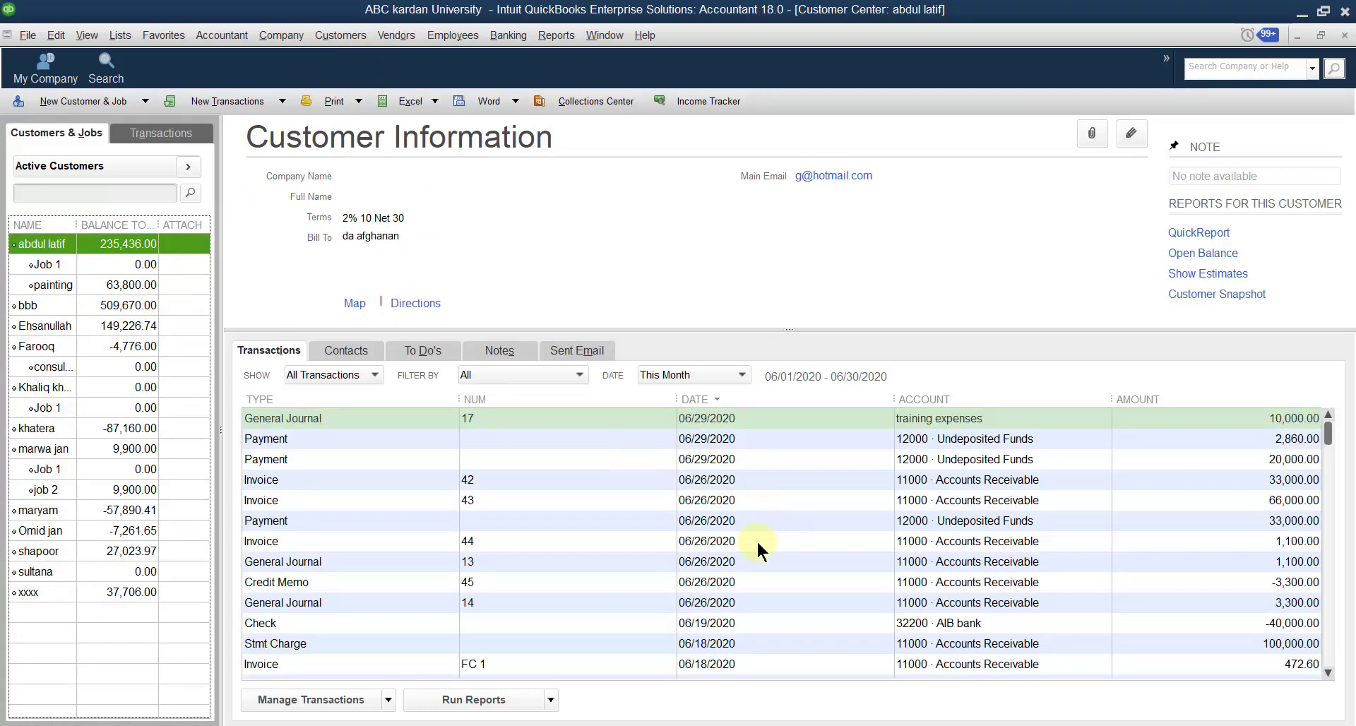
{"action": "scroll", "coordinate": [755, 545], "scroll_direction": "down", "scroll_amount": 3}
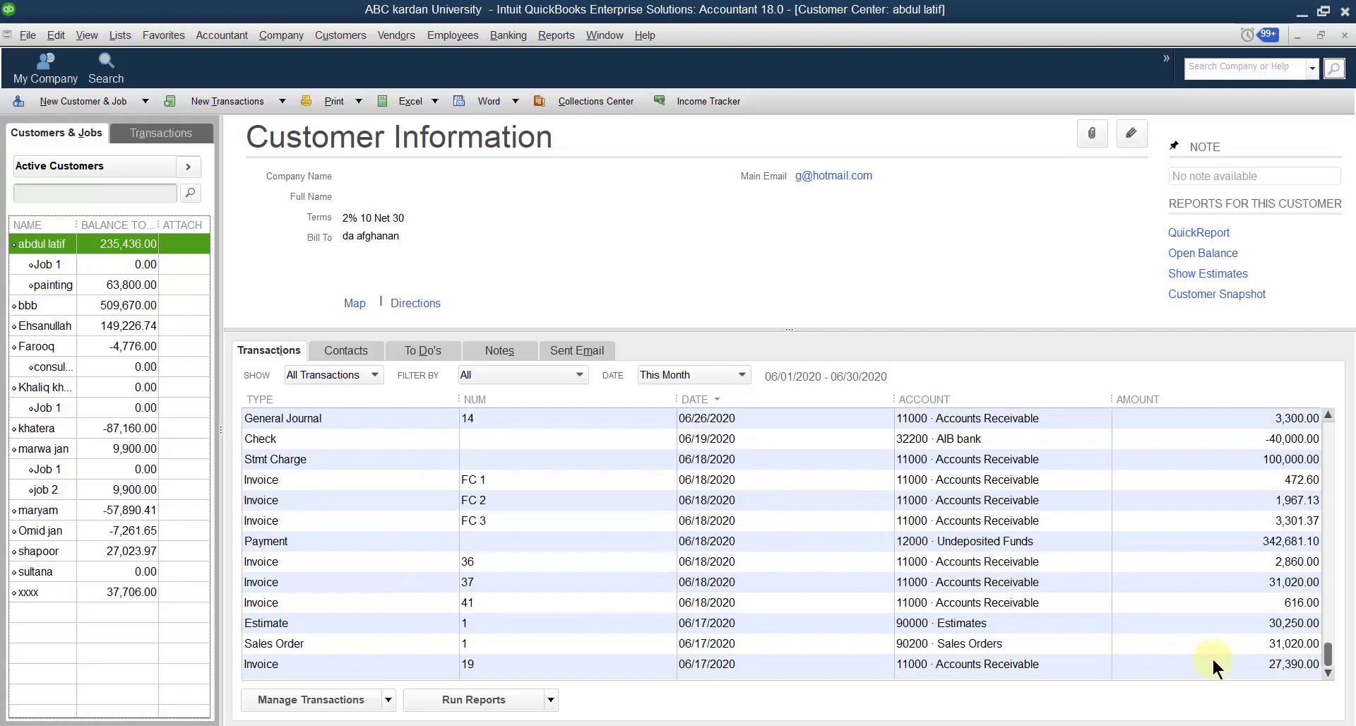
{"action": "scroll", "coordinate": [1189, 527], "scroll_direction": "up", "scroll_amount": 3}
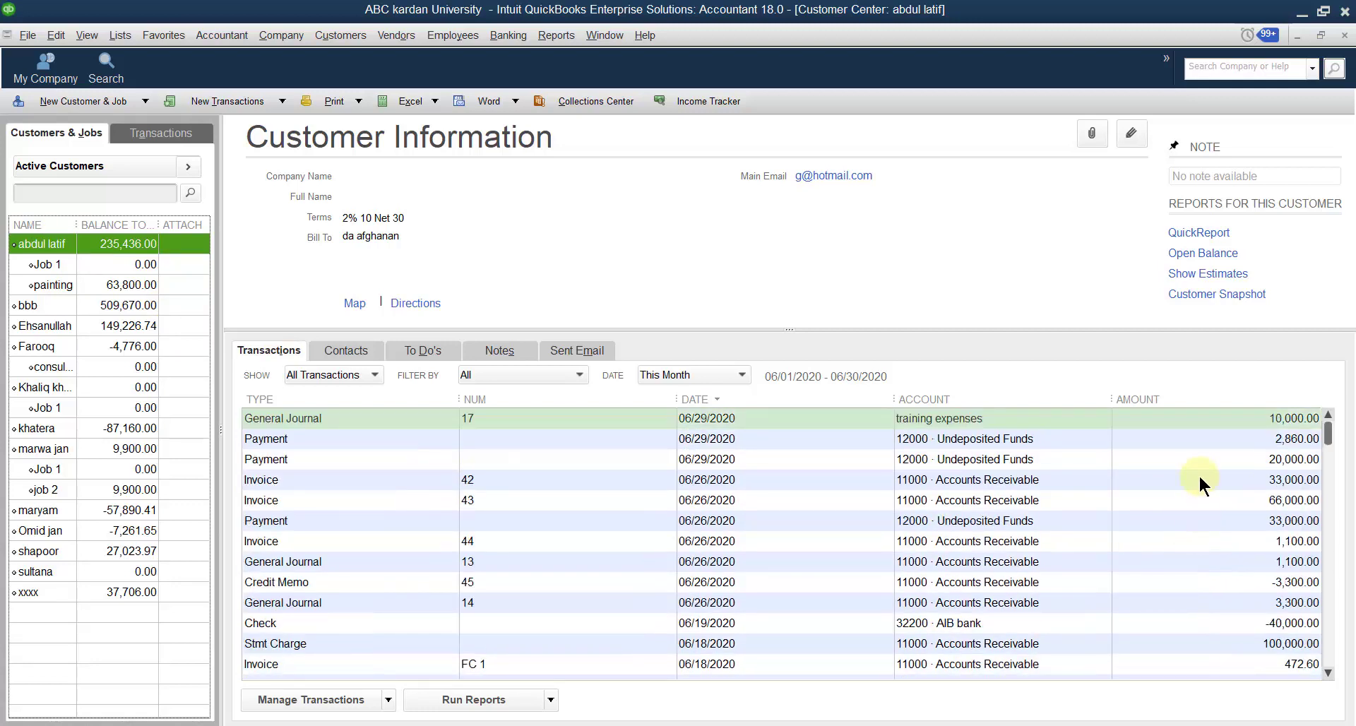
{"action": "double_click", "coordinate": [692, 459]}
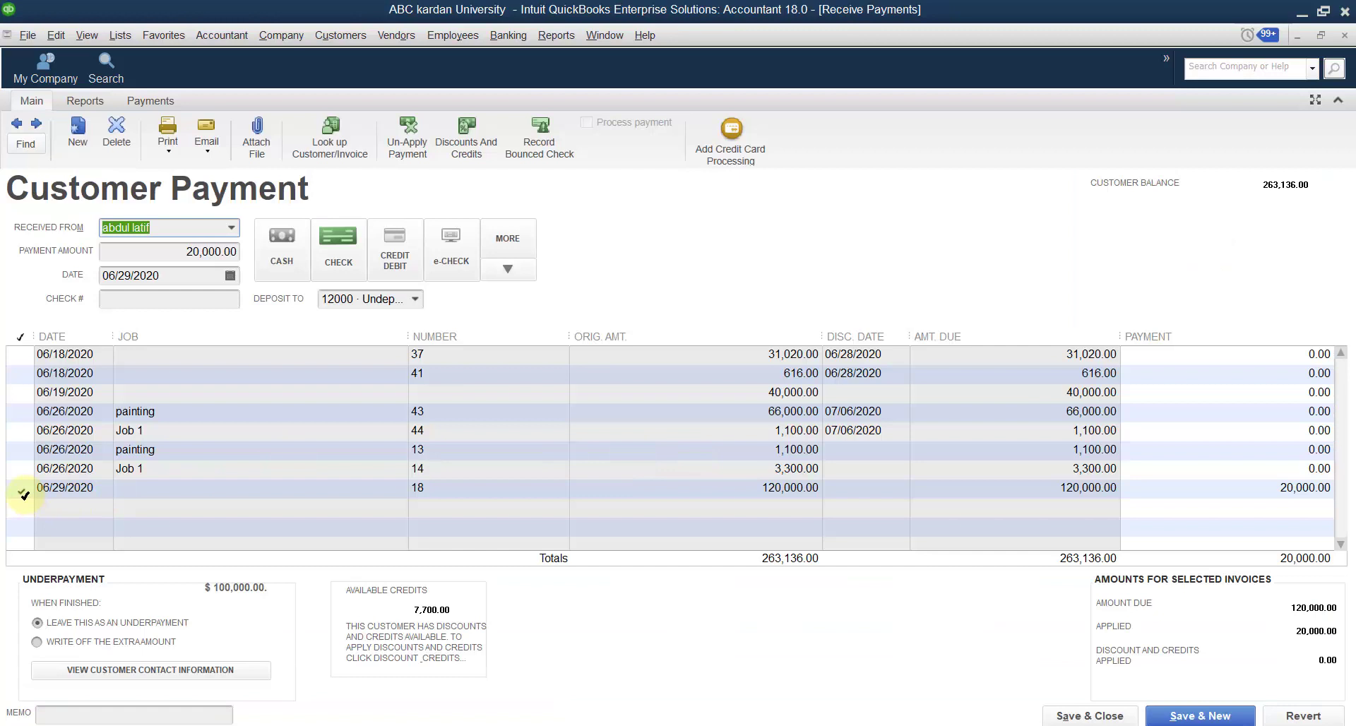
{"action": "left_click", "coordinate": [114, 133]}
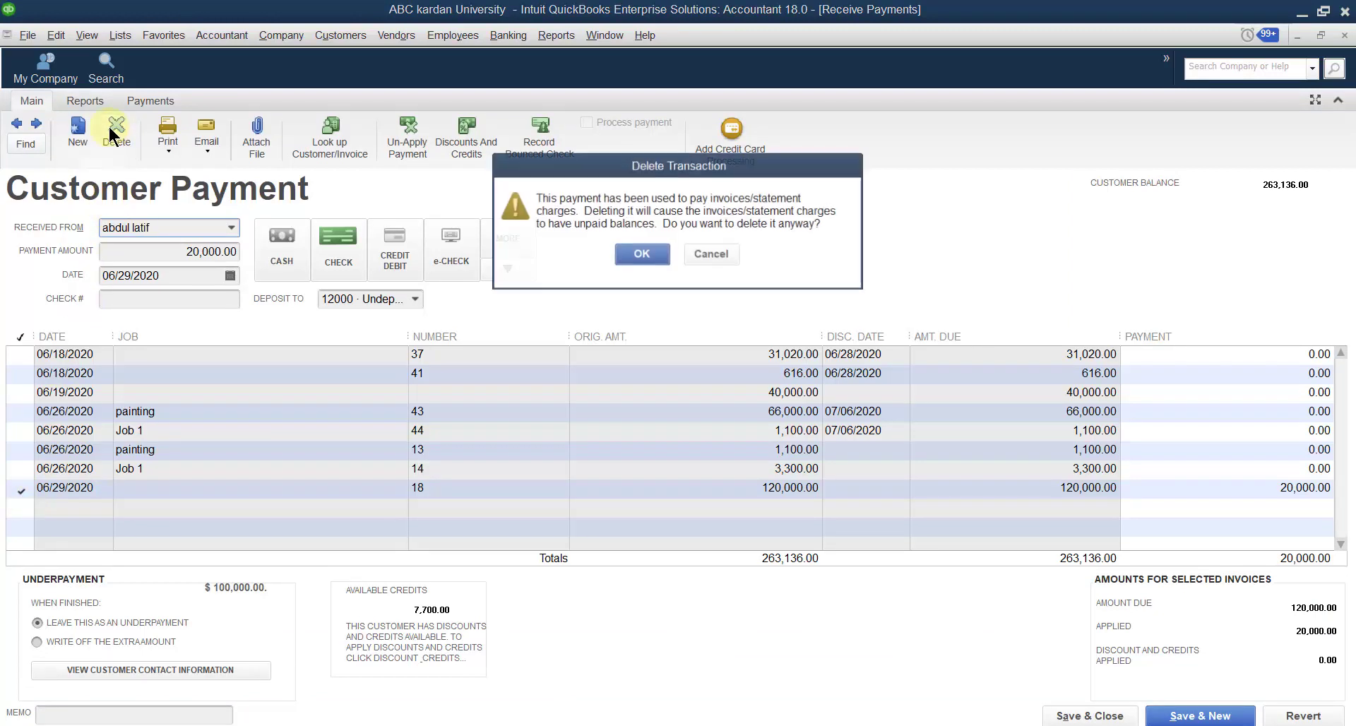
{"action": "left_click", "coordinate": [667, 256]}
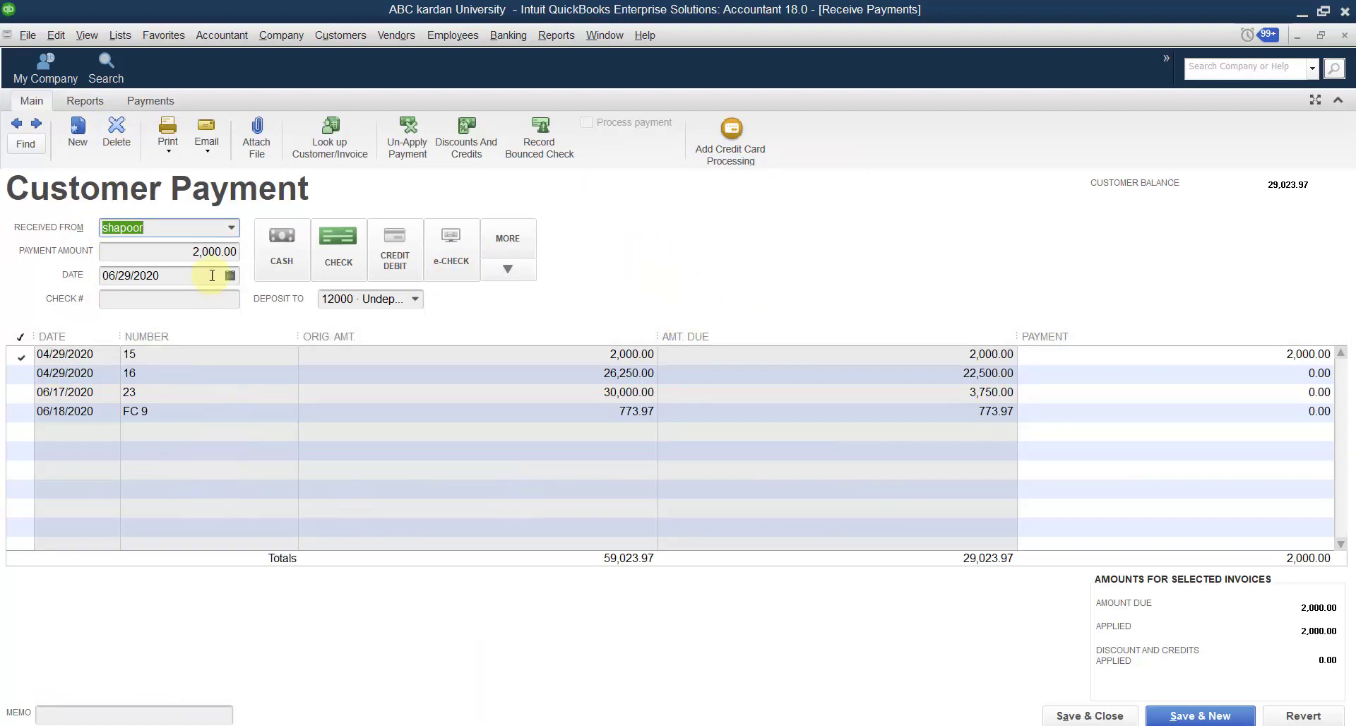
- Try to switch the payer of the displayed 2,000 payment to the first listed customer
{"action": "left_click", "coordinate": [231, 227]}
{"action": "left_click", "coordinate": [150, 290]}
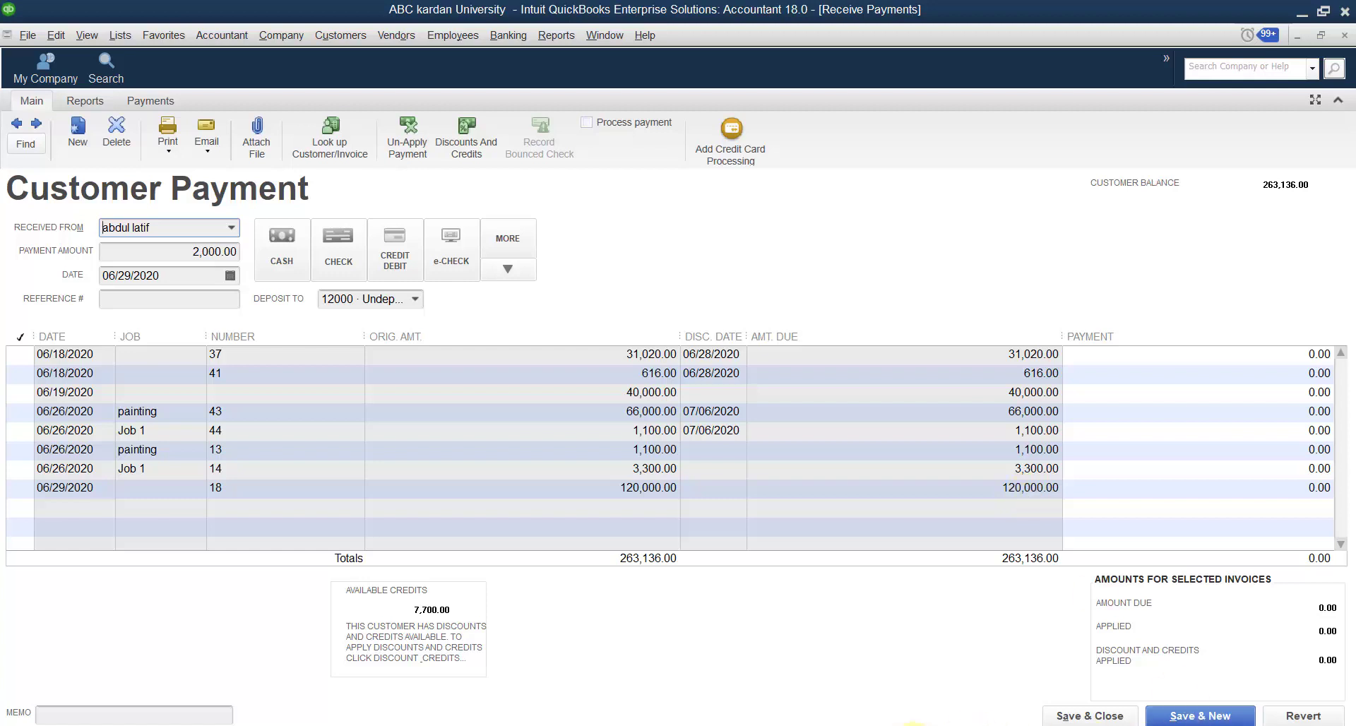
- Read the steps for a wrong invoice and wrong customer already deposited to the bank in the Word document quickbook, and return to QuickBooks
{"action": "left_click", "coordinate": [916, 725]}
{"action": "scroll", "coordinate": [777, 514], "scroll_direction": "down", "scroll_amount": 3}
{"action": "scroll", "coordinate": [778, 514], "scroll_direction": "down", "scroll_amount": 1}
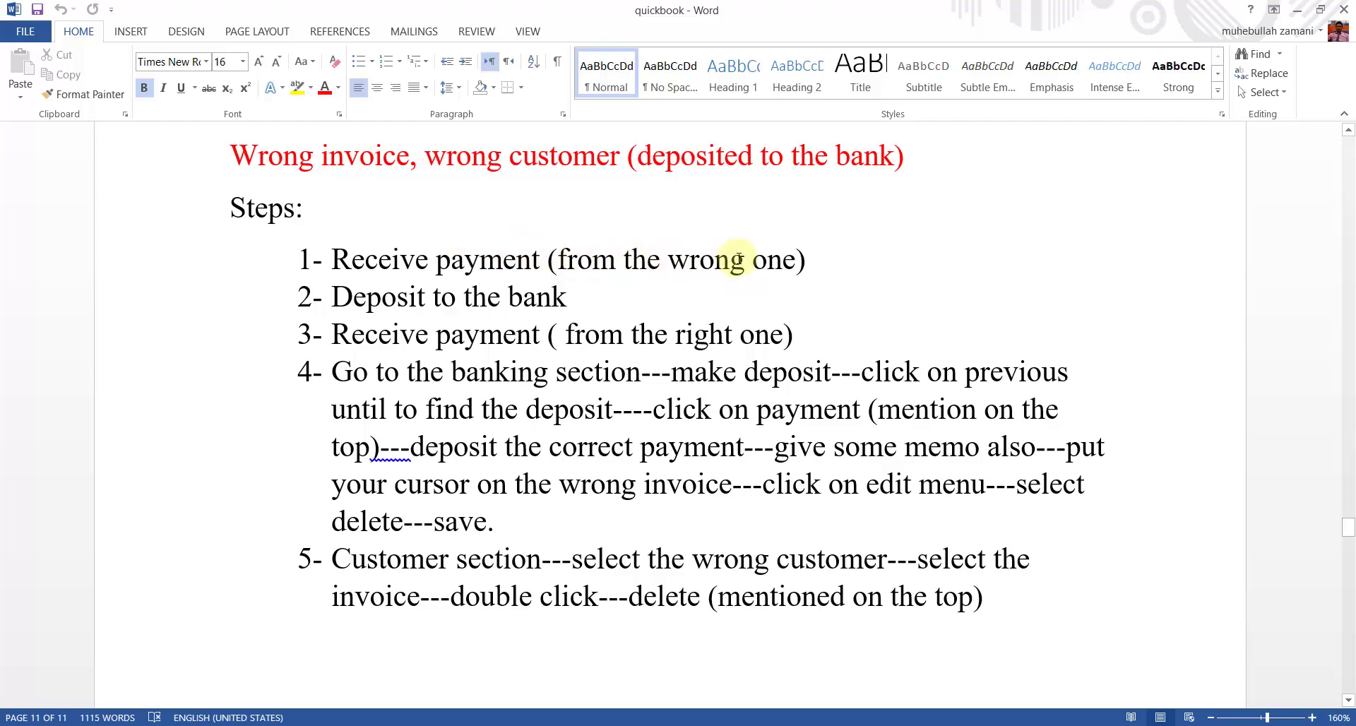
{"action": "left_click", "coordinate": [830, 725]}
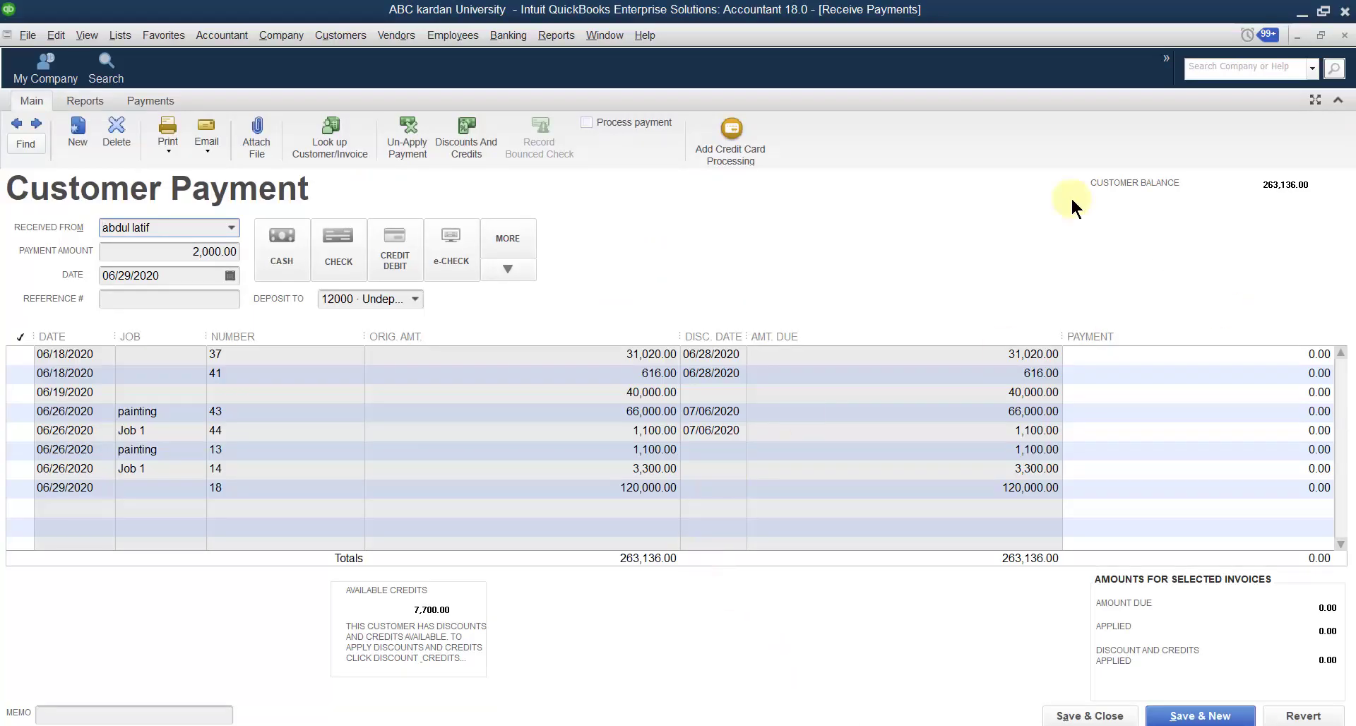
- Close the payment form without saving its changes, and close the Customer Center to return to the home page
{"action": "left_click", "coordinate": [1344, 35]}
{"action": "left_click", "coordinate": [760, 250]}
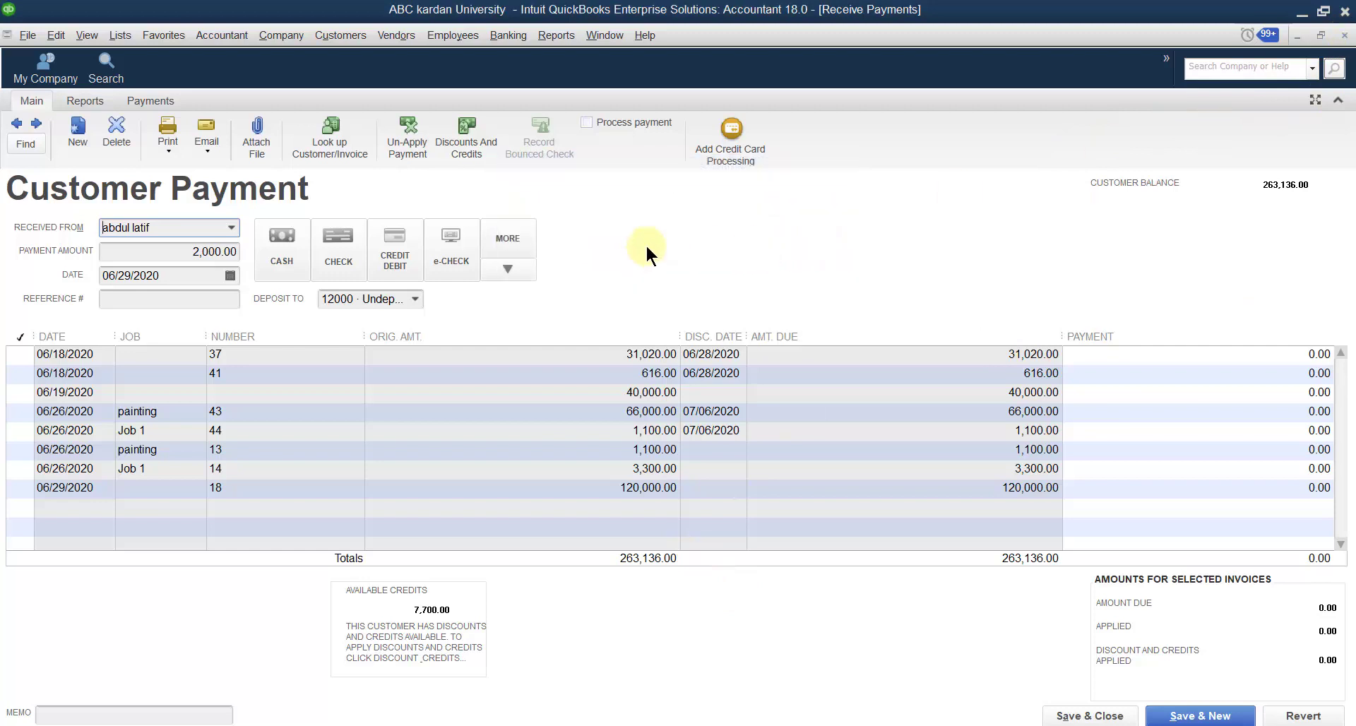
{"action": "left_click", "coordinate": [1344, 37]}
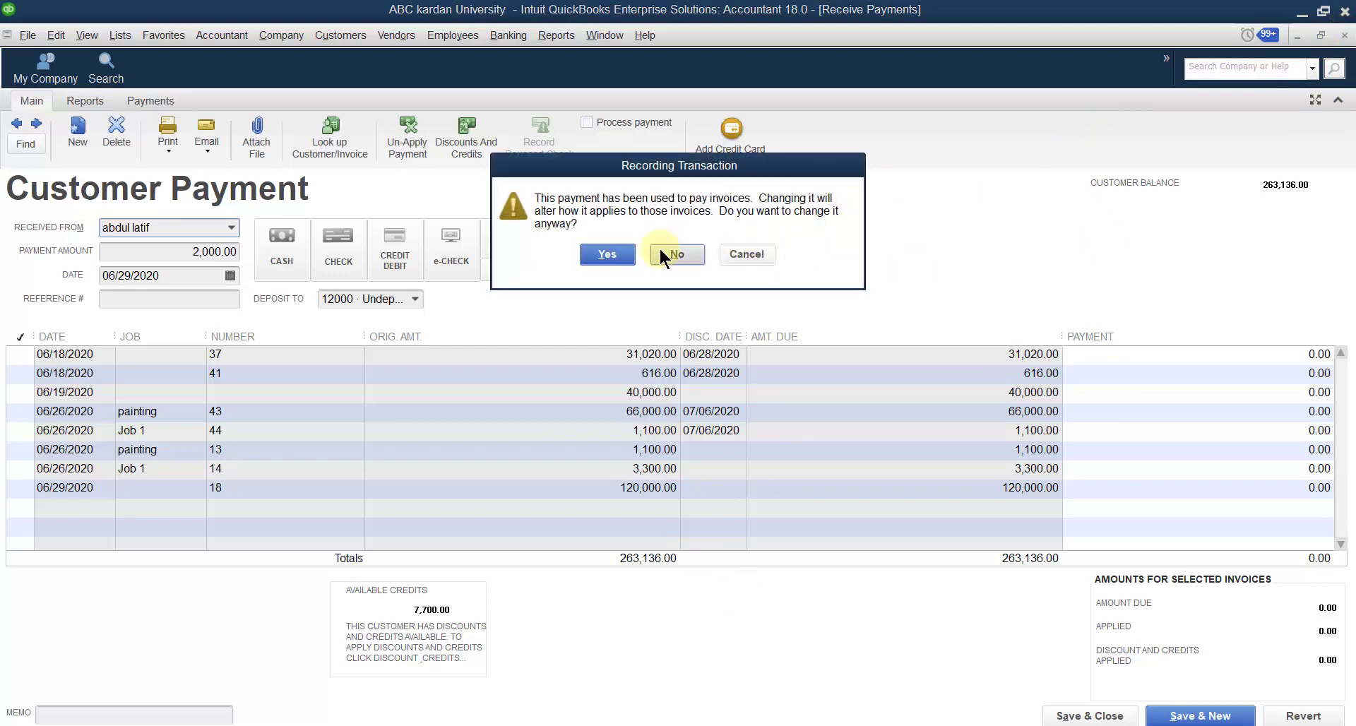
{"action": "left_click", "coordinate": [660, 248]}
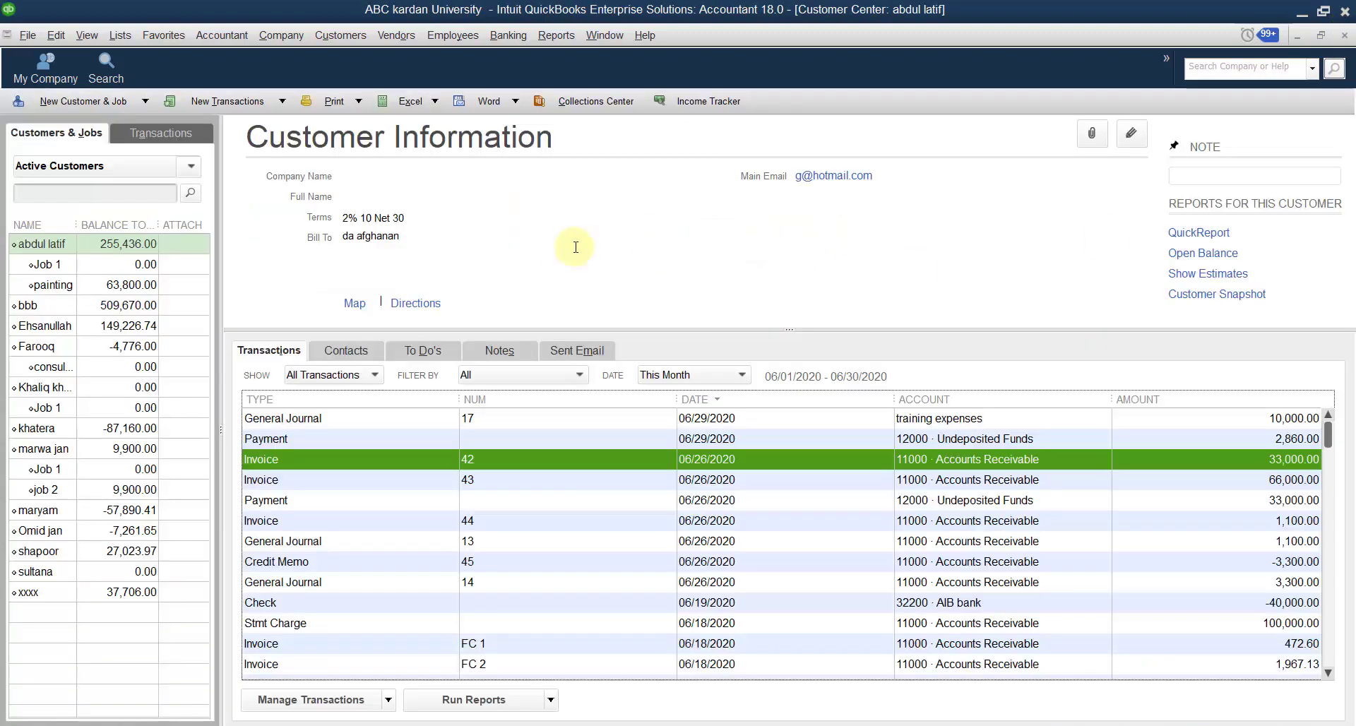
{"action": "left_click", "coordinate": [1344, 35]}
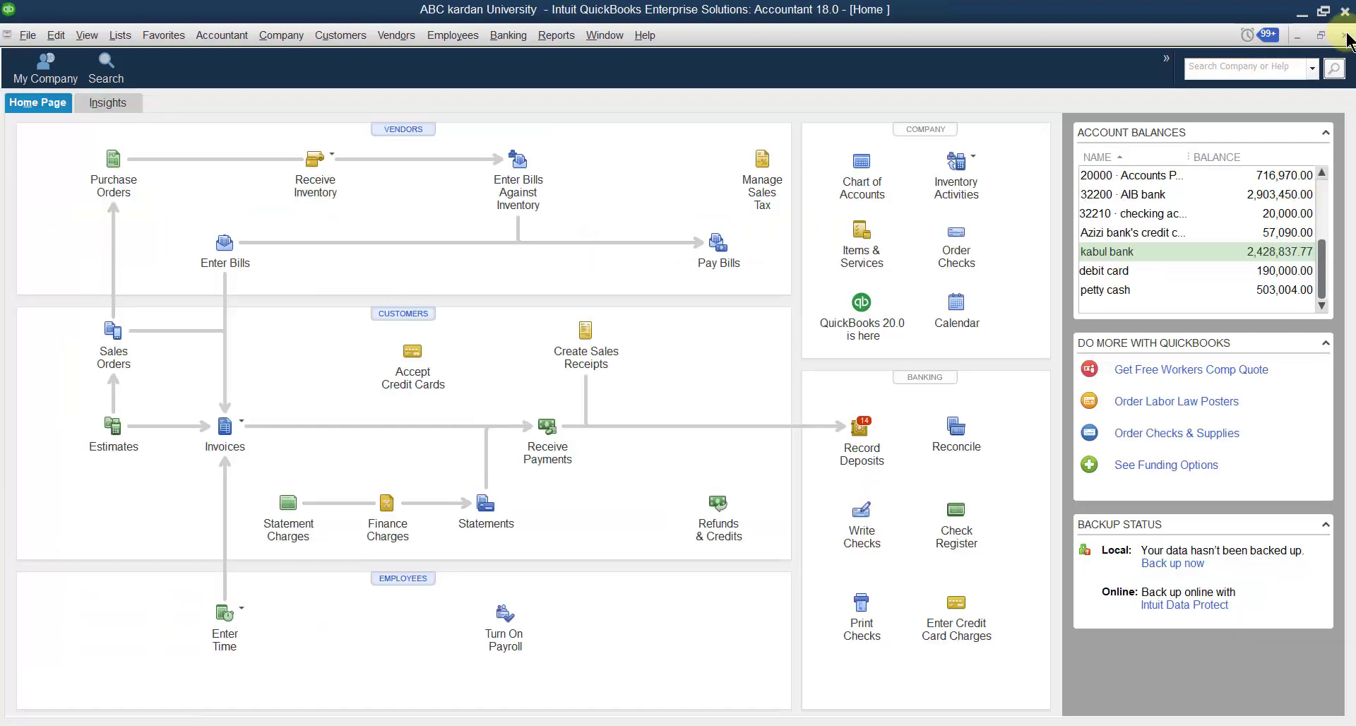
- Start a new customer payment from the first listed customer and apply it to invoice 18 dated 06/29/2020
{"action": "left_click", "coordinate": [340, 35]}
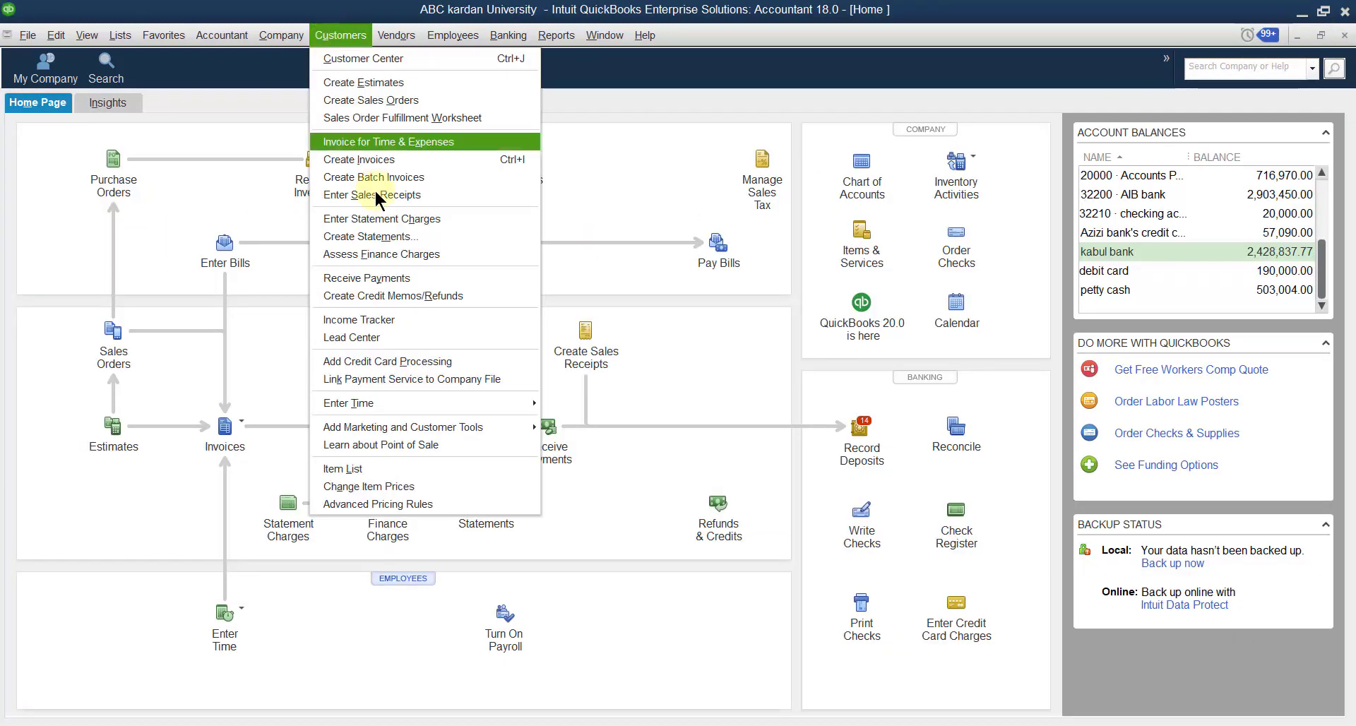
{"action": "left_click", "coordinate": [363, 278]}
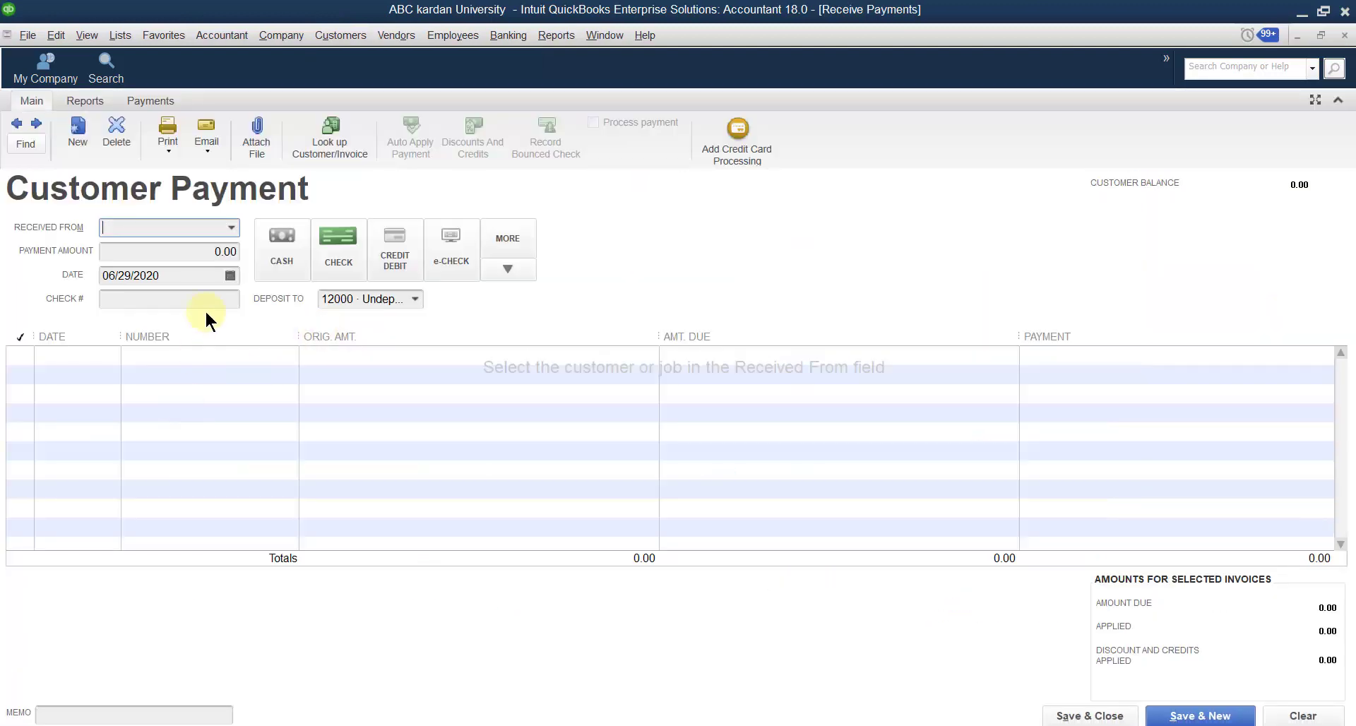
{"action": "left_click", "coordinate": [232, 228]}
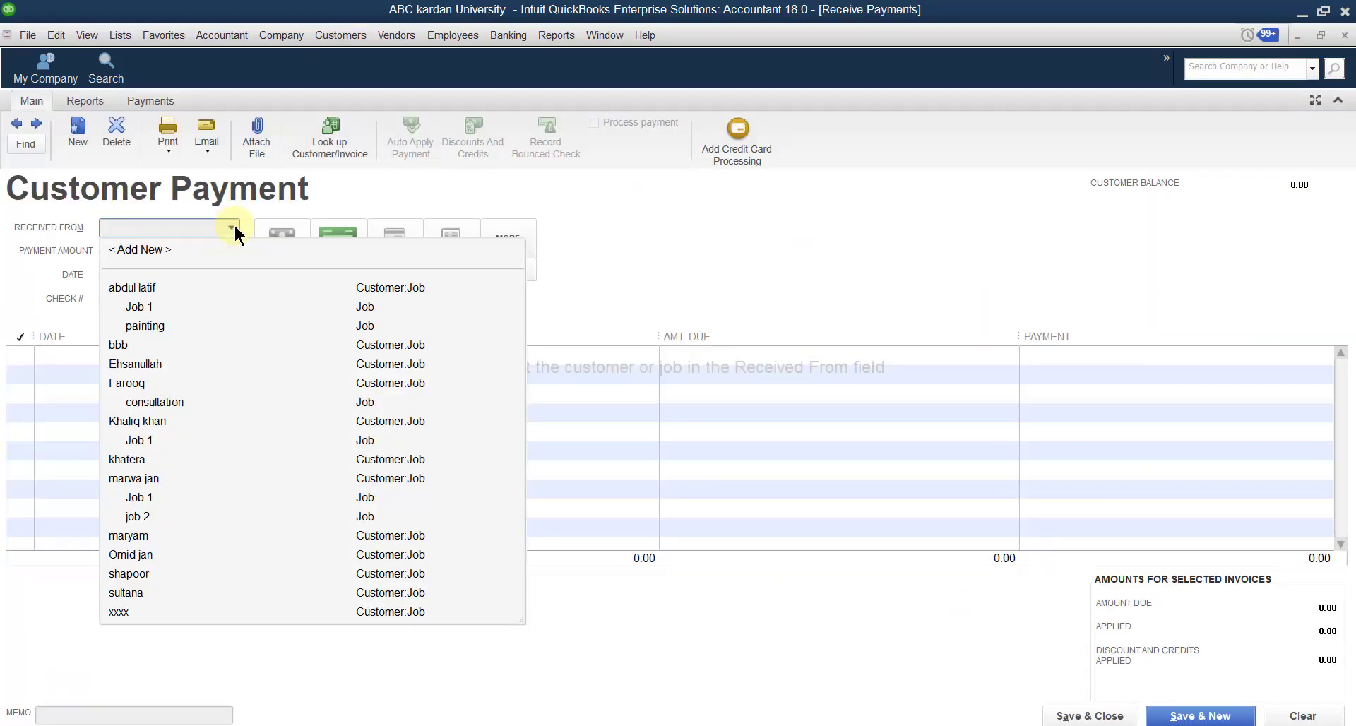
{"action": "left_click", "coordinate": [139, 285]}
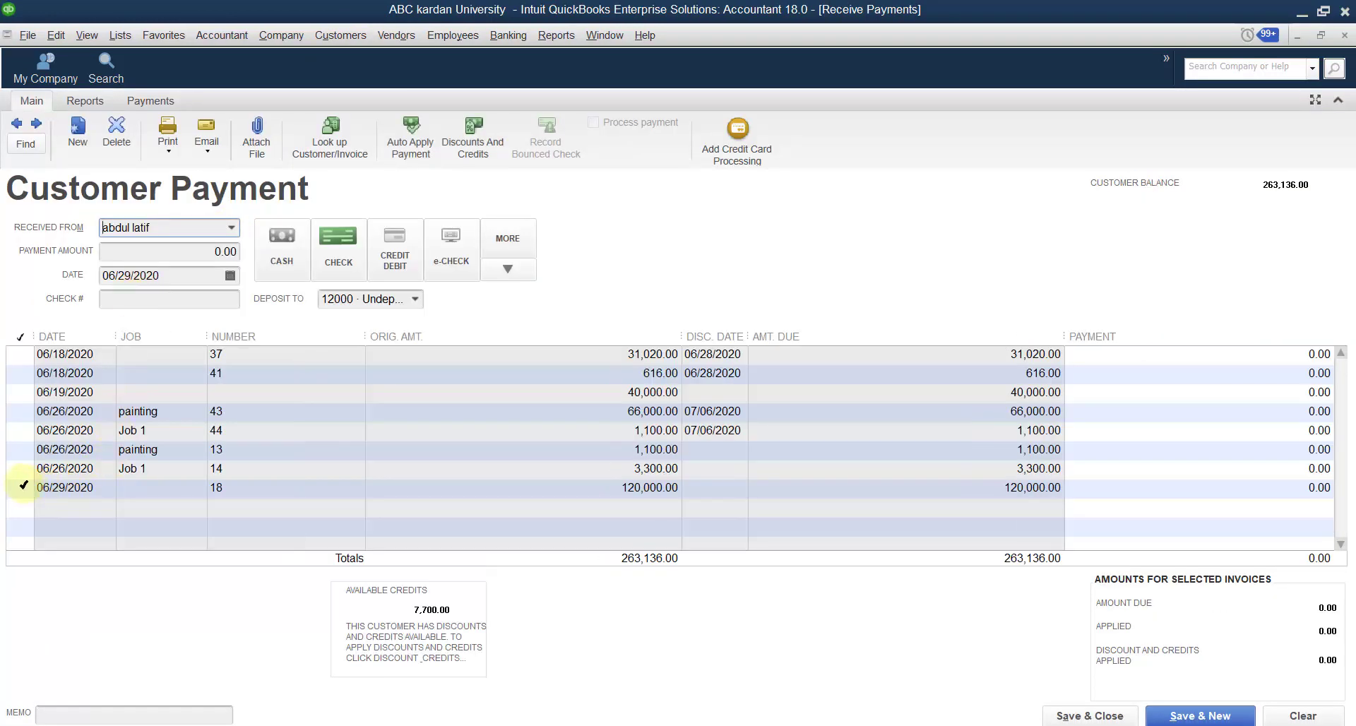
{"action": "left_click", "coordinate": [23, 486]}
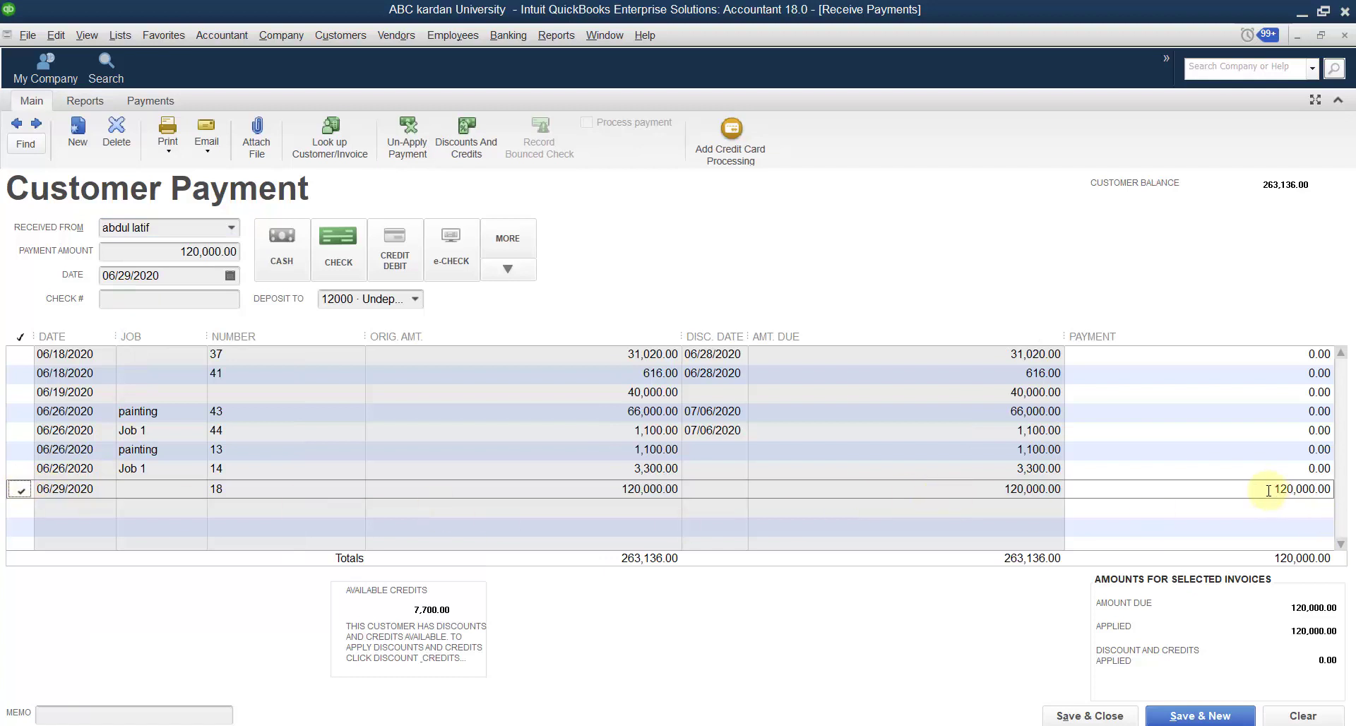
- Set the payment on invoice 18 to 10,000, enter the memo 11111, and save and close the payment
{"action": "left_click_drag", "start_coordinate": [1254, 489], "coordinate": [1350, 495]}
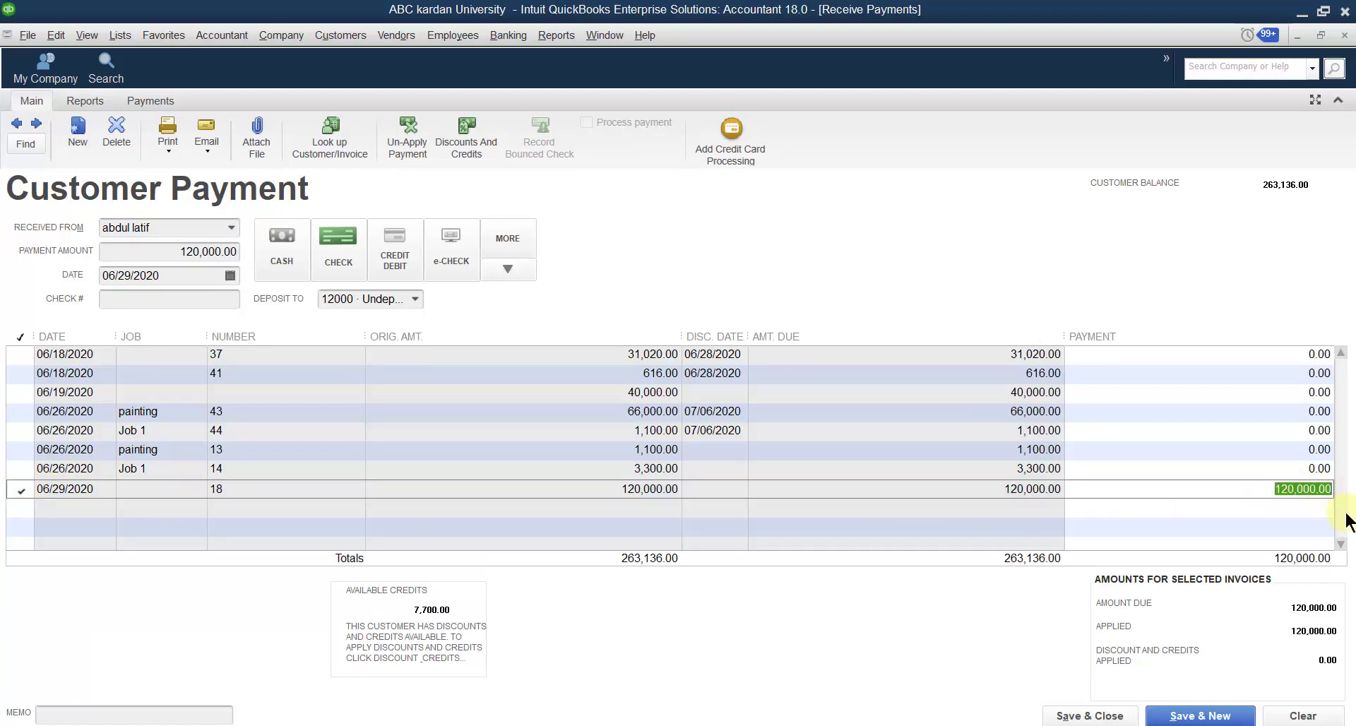
{"action": "type", "text": "1000"}
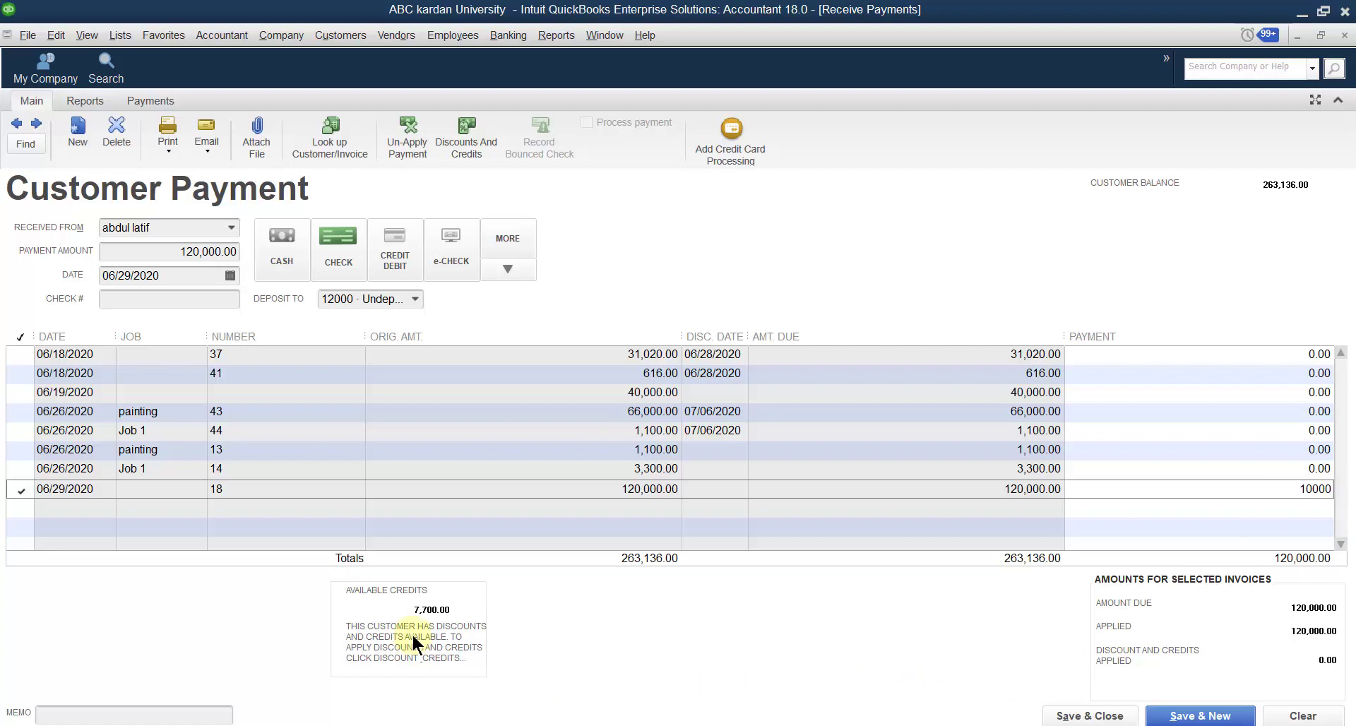
{"action": "left_click", "coordinate": [141, 715]}
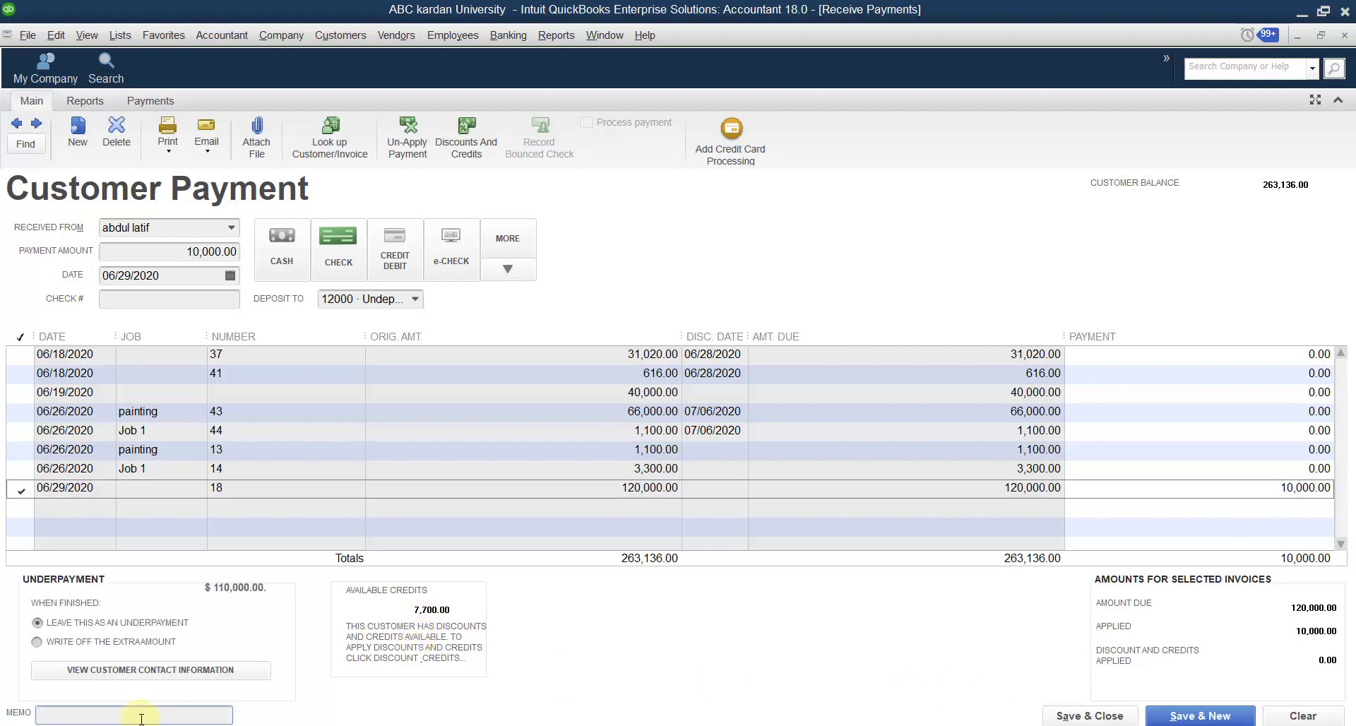
{"action": "type", "text": "11111"}
{"action": "left_click", "coordinate": [1094, 716]}
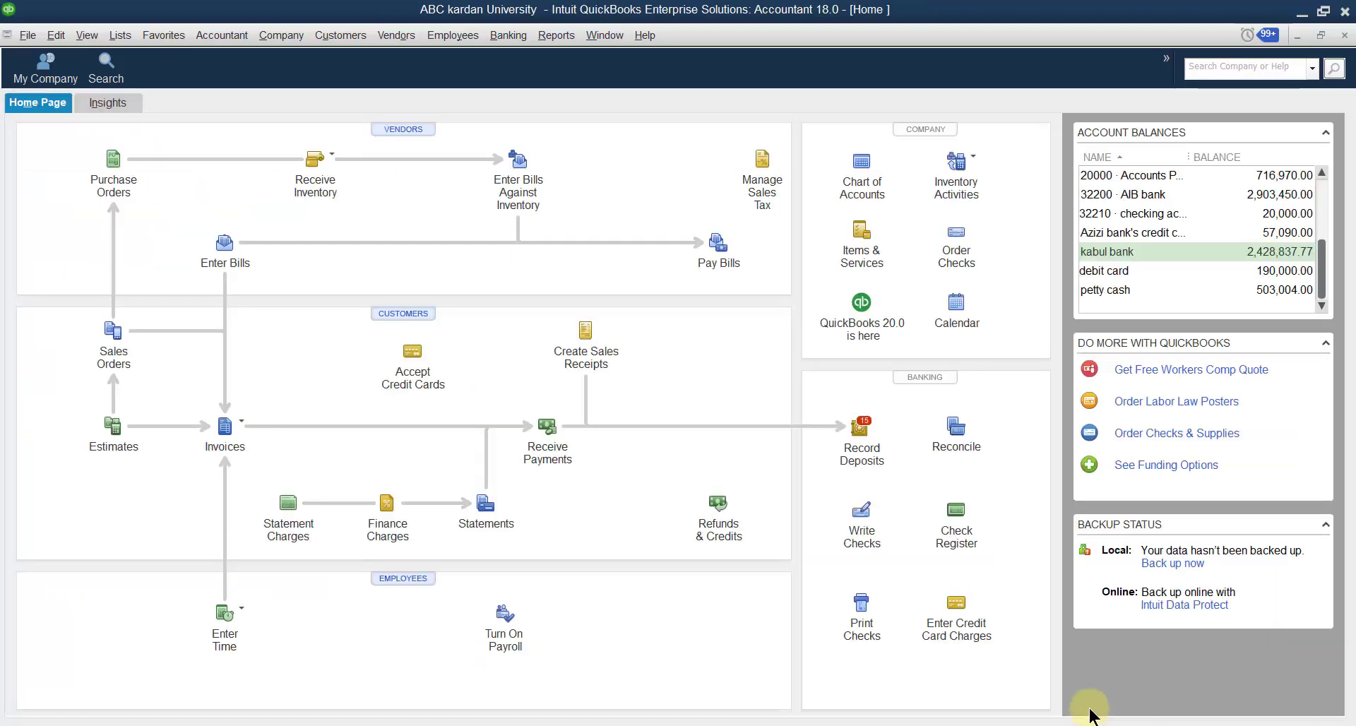
- Deposit the first listed customer's 10,000 payment dated 06/29/2020 into AIB bank, then save and close the deposit
{"action": "left_click", "coordinate": [513, 44]}
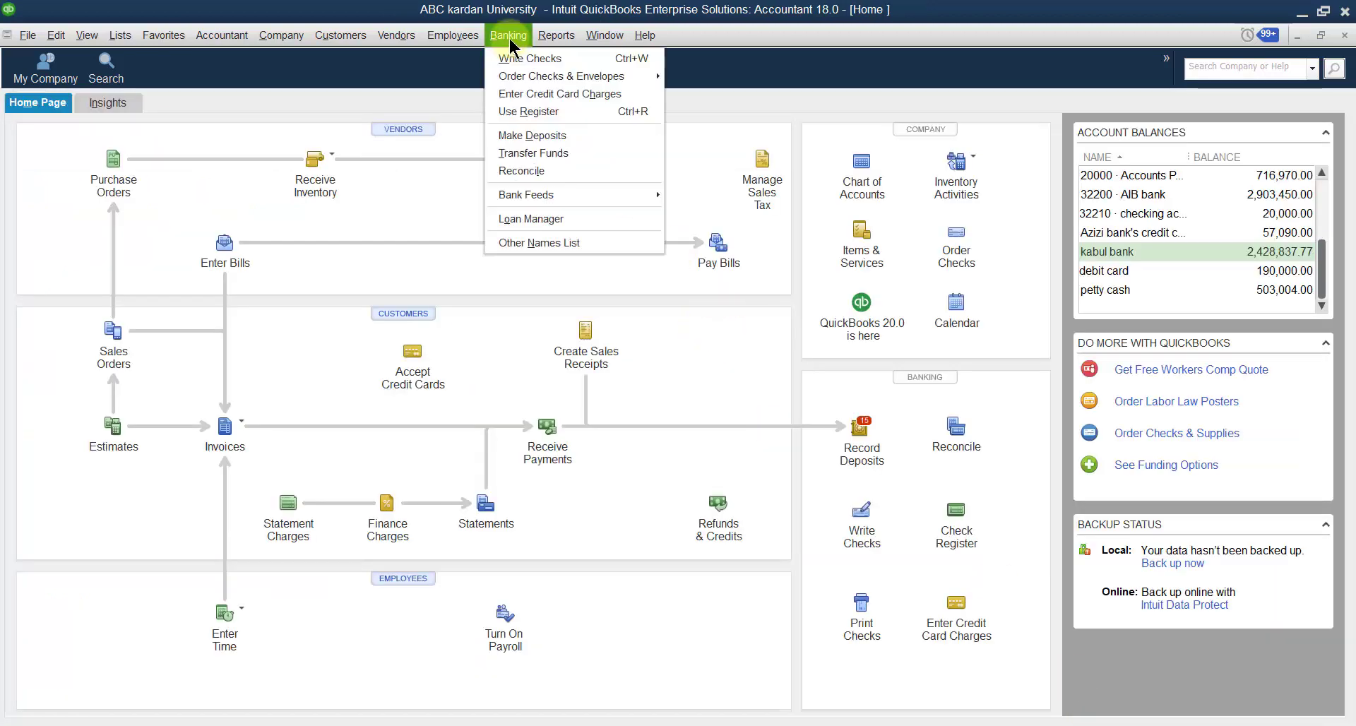
{"action": "left_click", "coordinate": [516, 145]}
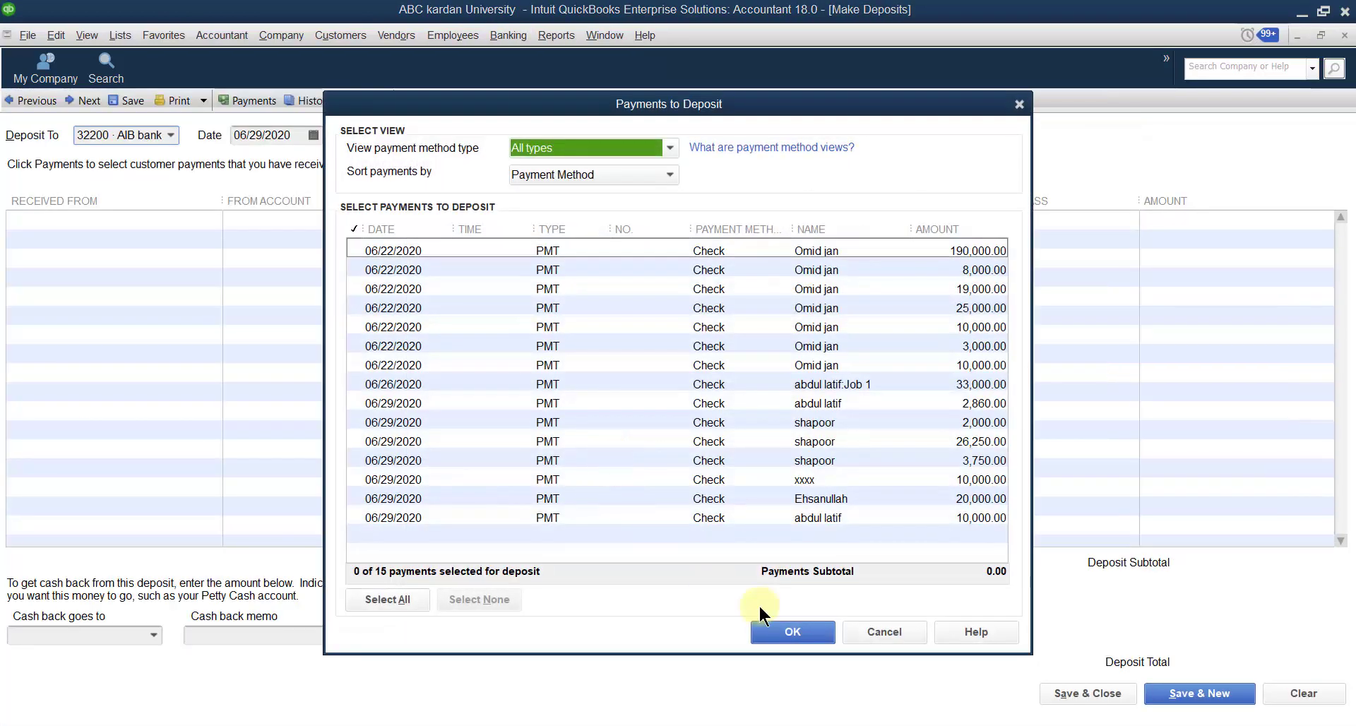
{"action": "left_click", "coordinate": [817, 519]}
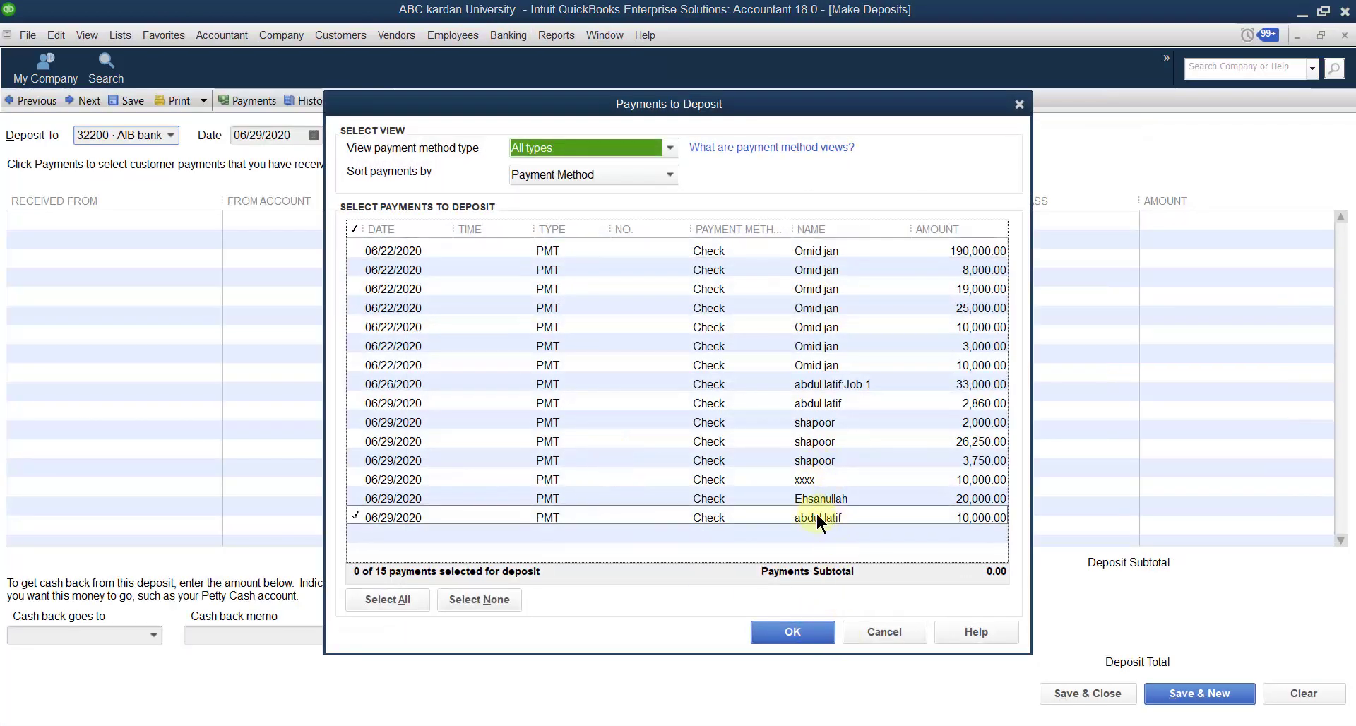
{"action": "left_click", "coordinate": [793, 630]}
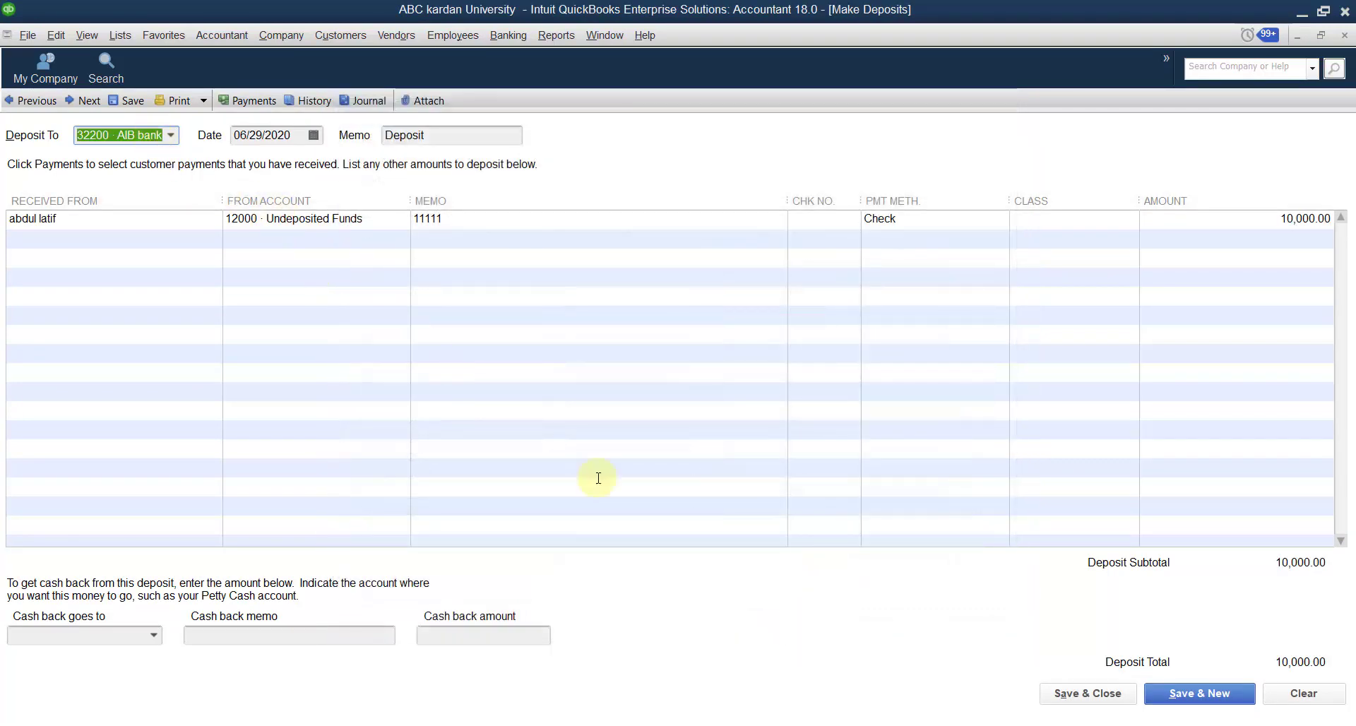
{"action": "left_click", "coordinate": [1083, 696]}
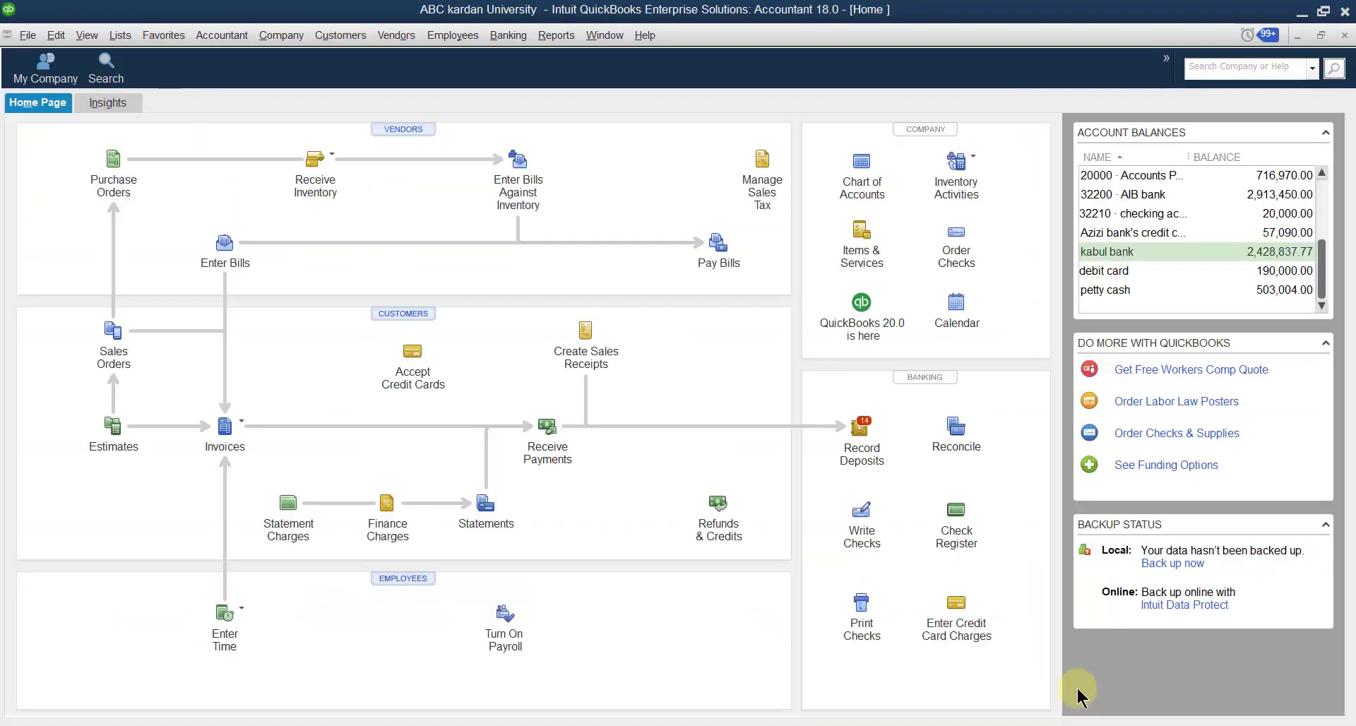
- Check the steps for a wrong customer already deposited to the bank in the Word document quickbook, and return to QuickBooks
{"action": "left_click", "coordinate": [888, 725]}
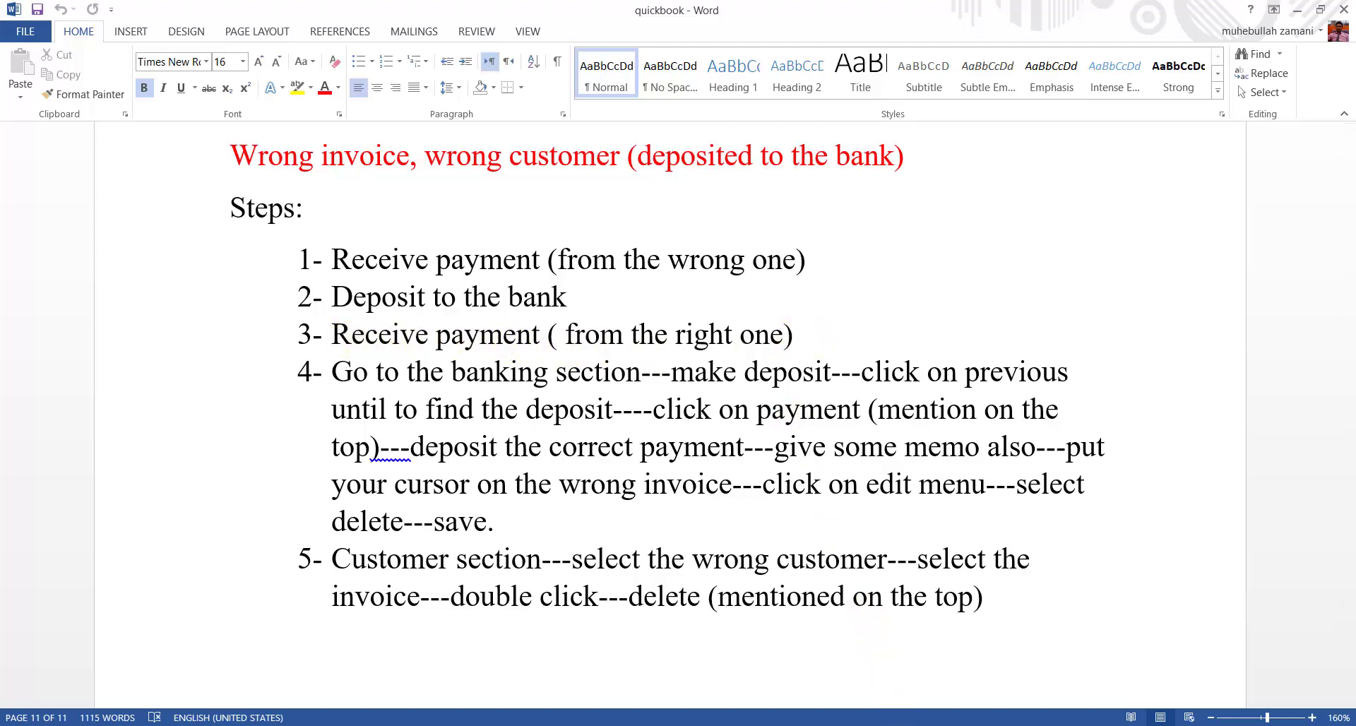
{"action": "mouse_move", "coordinate": [867, 725]}
{"action": "left_click", "coordinate": [867, 675]}
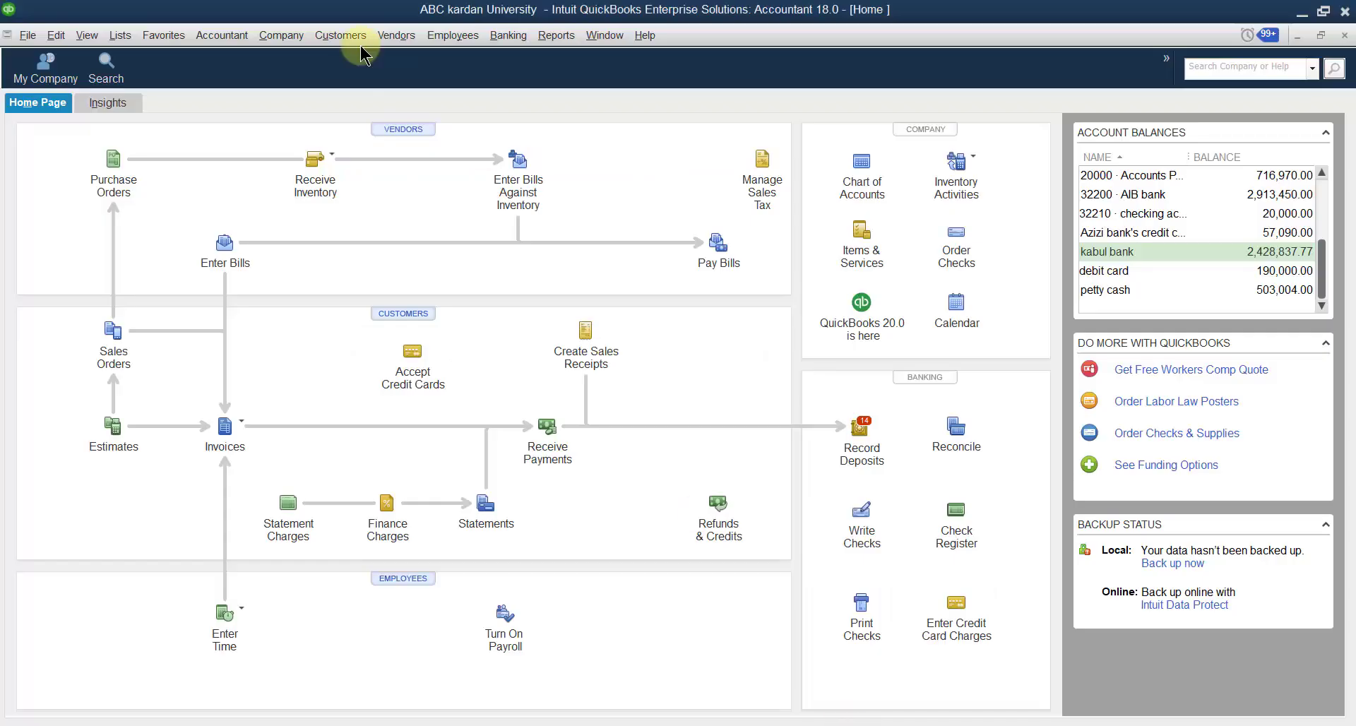
- Start a new payment from the customer listed just after bbb and apply it to invoice 9 dated 06/26/2020
{"action": "left_click", "coordinate": [323, 37]}
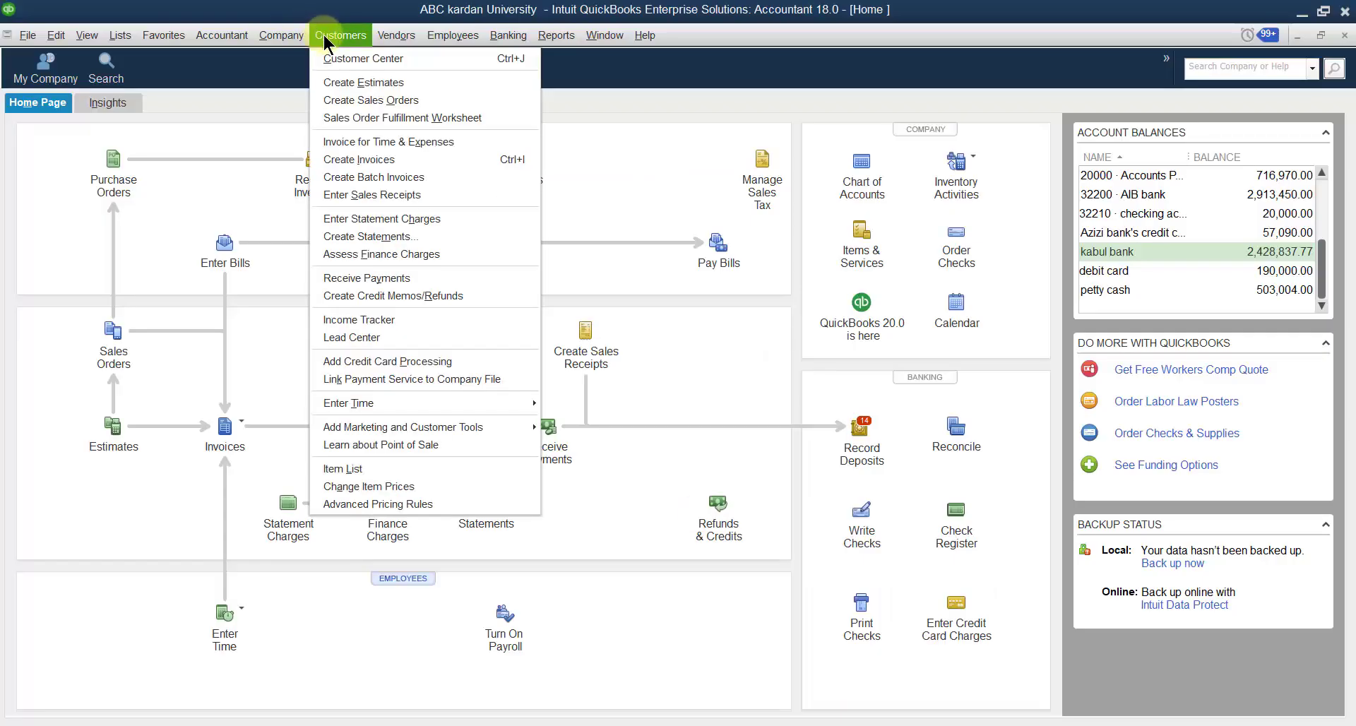
{"action": "left_click", "coordinate": [367, 278]}
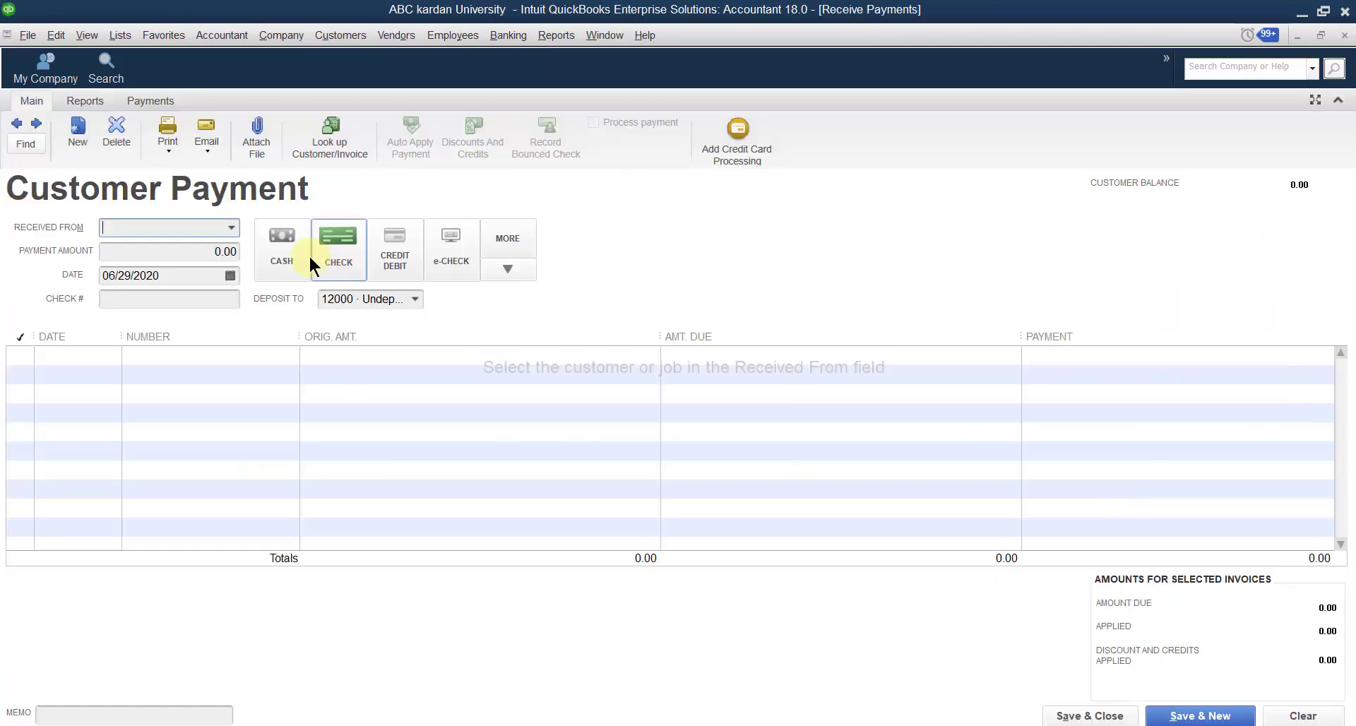
{"action": "left_click", "coordinate": [230, 228]}
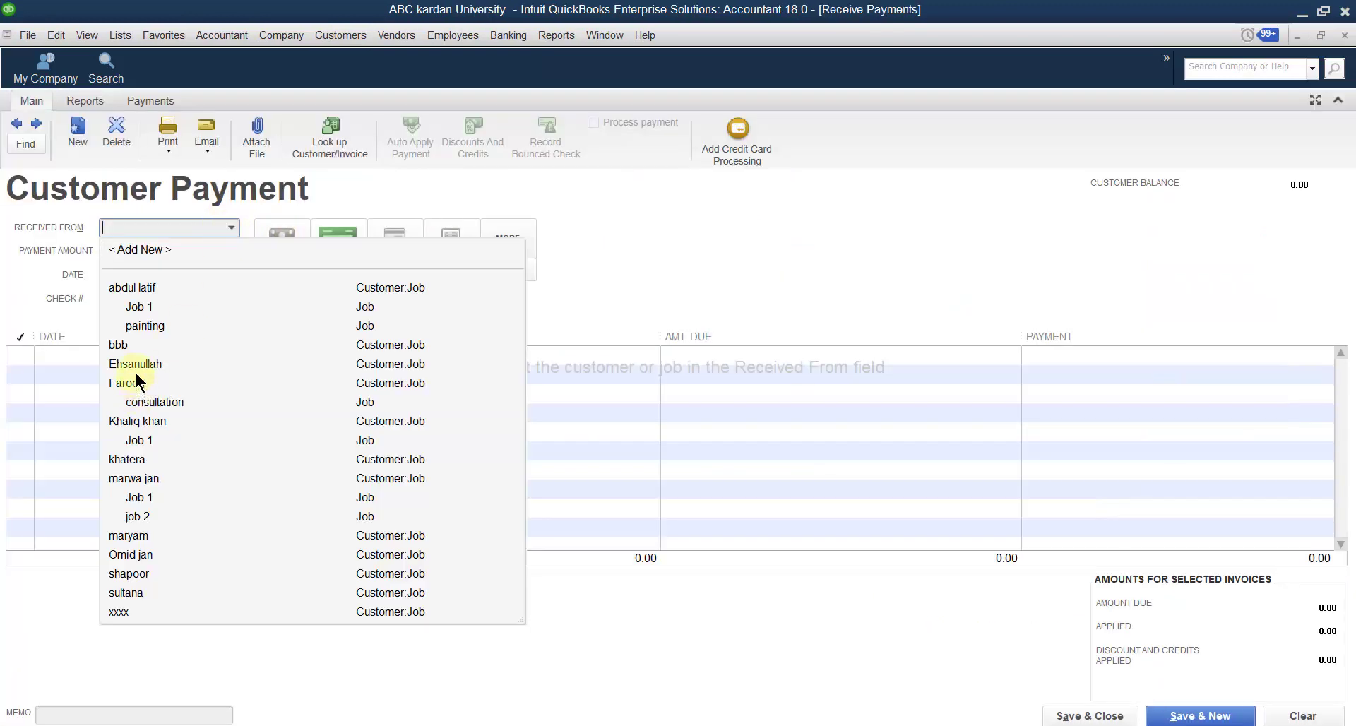
{"action": "left_click", "coordinate": [137, 363]}
{"action": "left_click", "coordinate": [27, 448]}
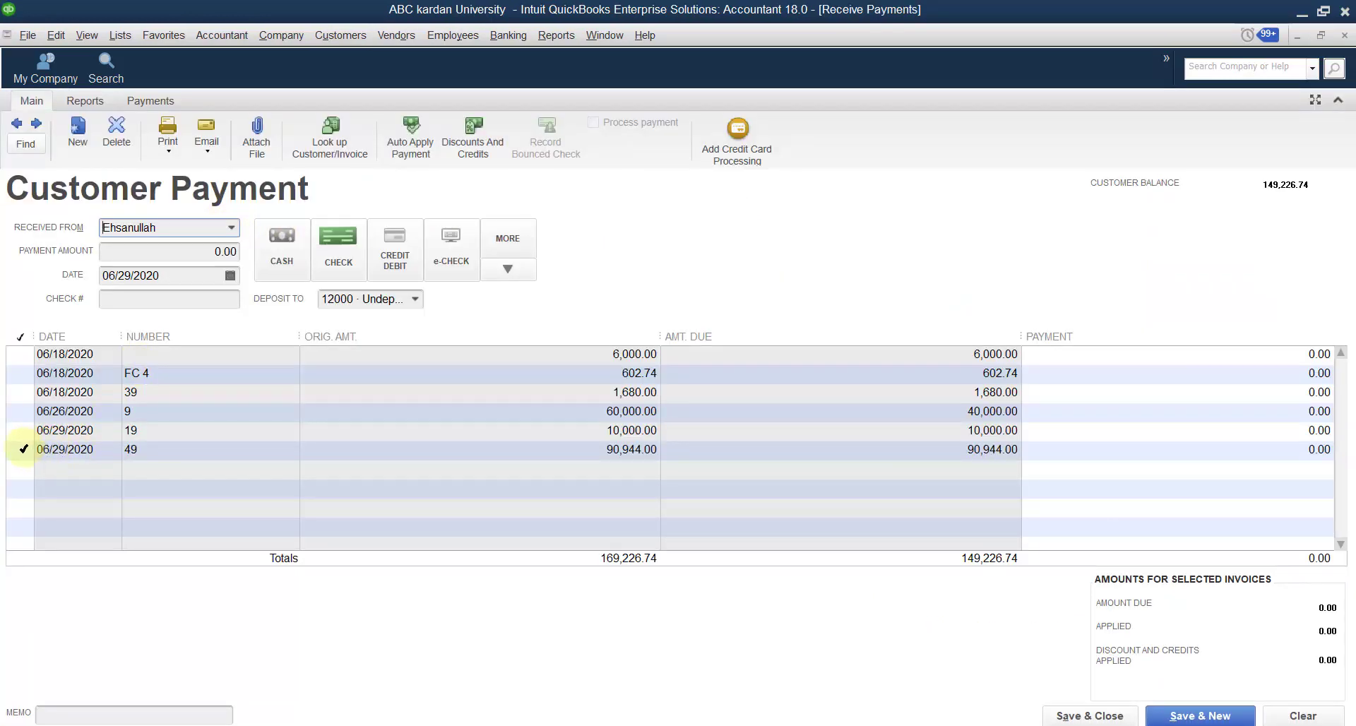
{"action": "left_click", "coordinate": [21, 412]}
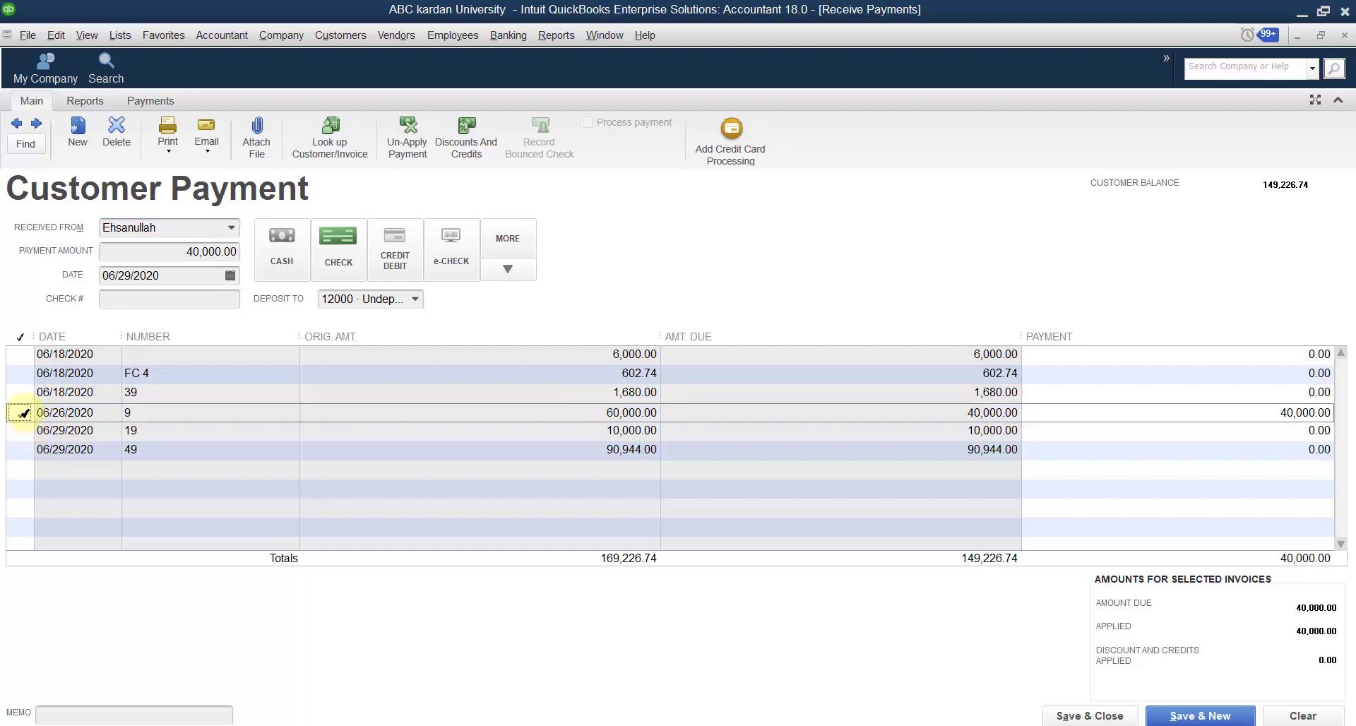
- Set the payment on invoice 9 to 10,000, enter the memo 22222, and save and close the payment
{"action": "left_click", "coordinate": [1235, 411]}
{"action": "type", "text": "10000"}
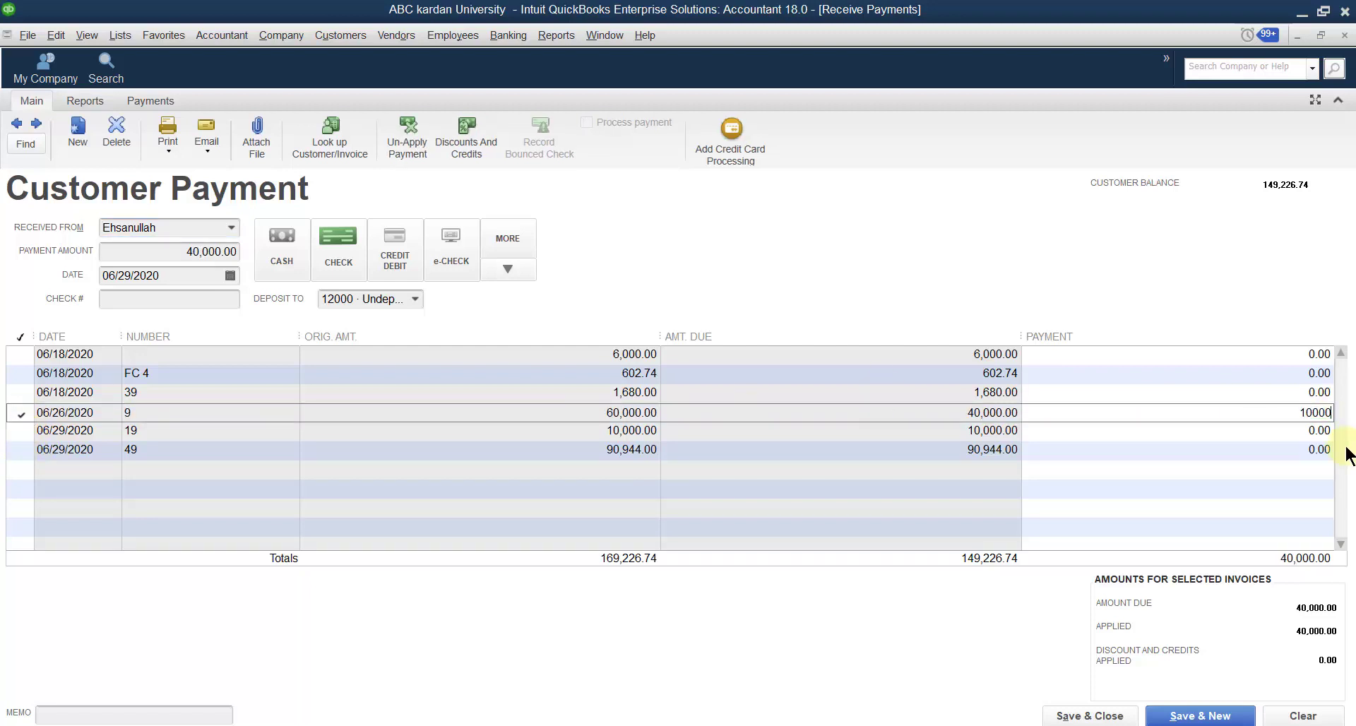
{"action": "left_click", "coordinate": [201, 715]}
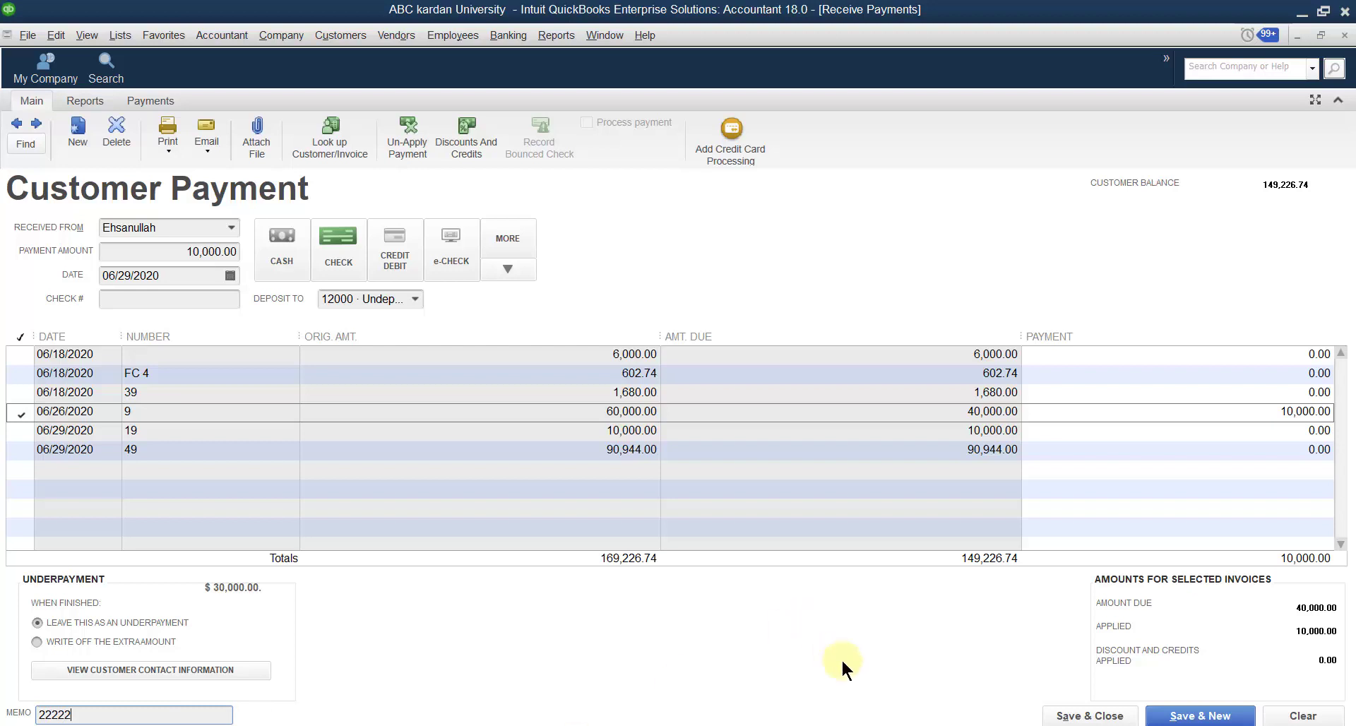
{"action": "left_click", "coordinate": [1091, 715]}
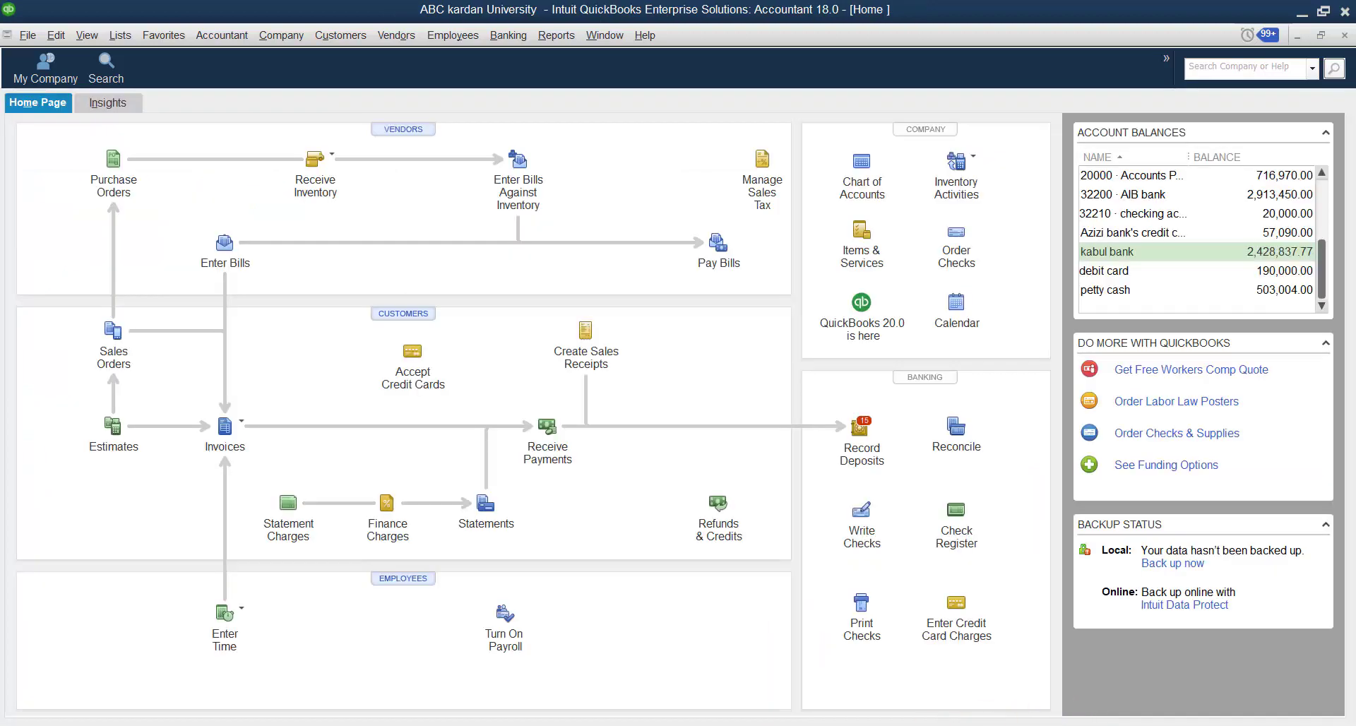
- Reread the correction steps in the Word document quickbook, and bring up the saved 10,000 deposit with memo 11111 in QuickBooks
{"action": "left_click", "coordinate": [847, 725]}
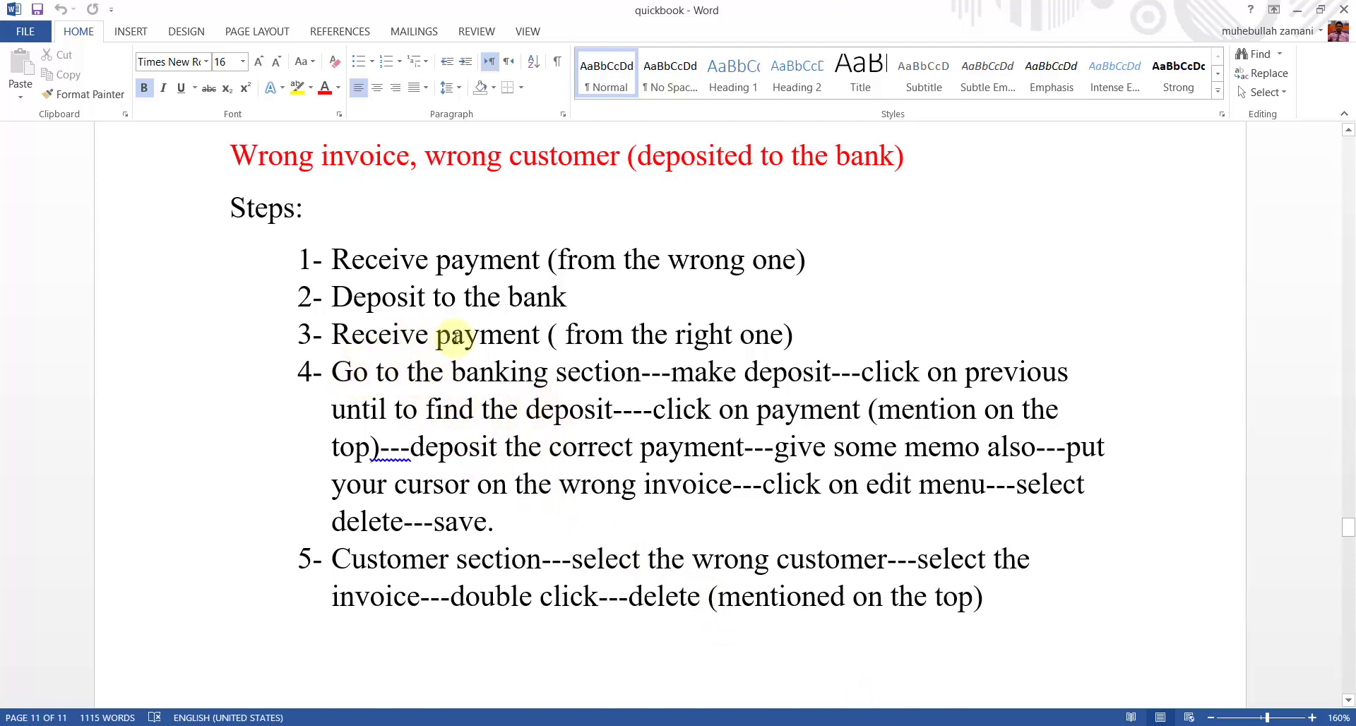
{"action": "left_click", "coordinate": [850, 725]}
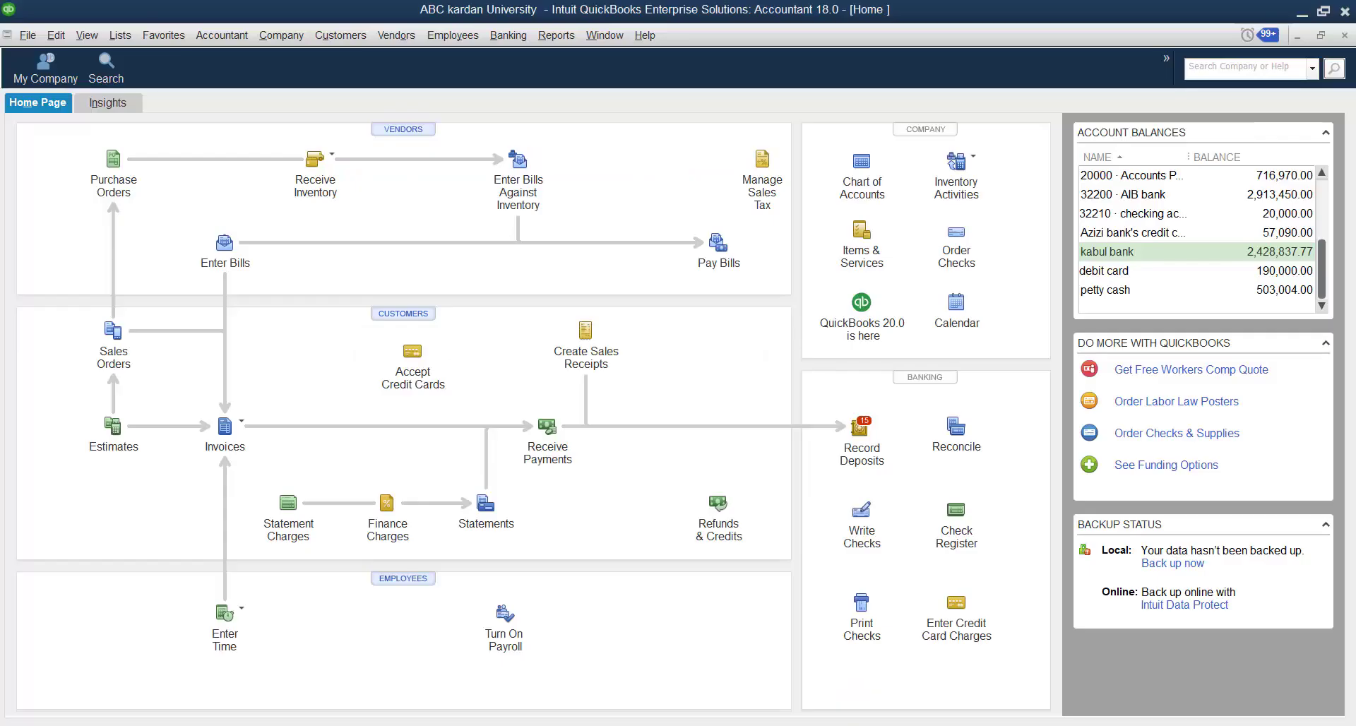
{"action": "left_click", "coordinate": [507, 35]}
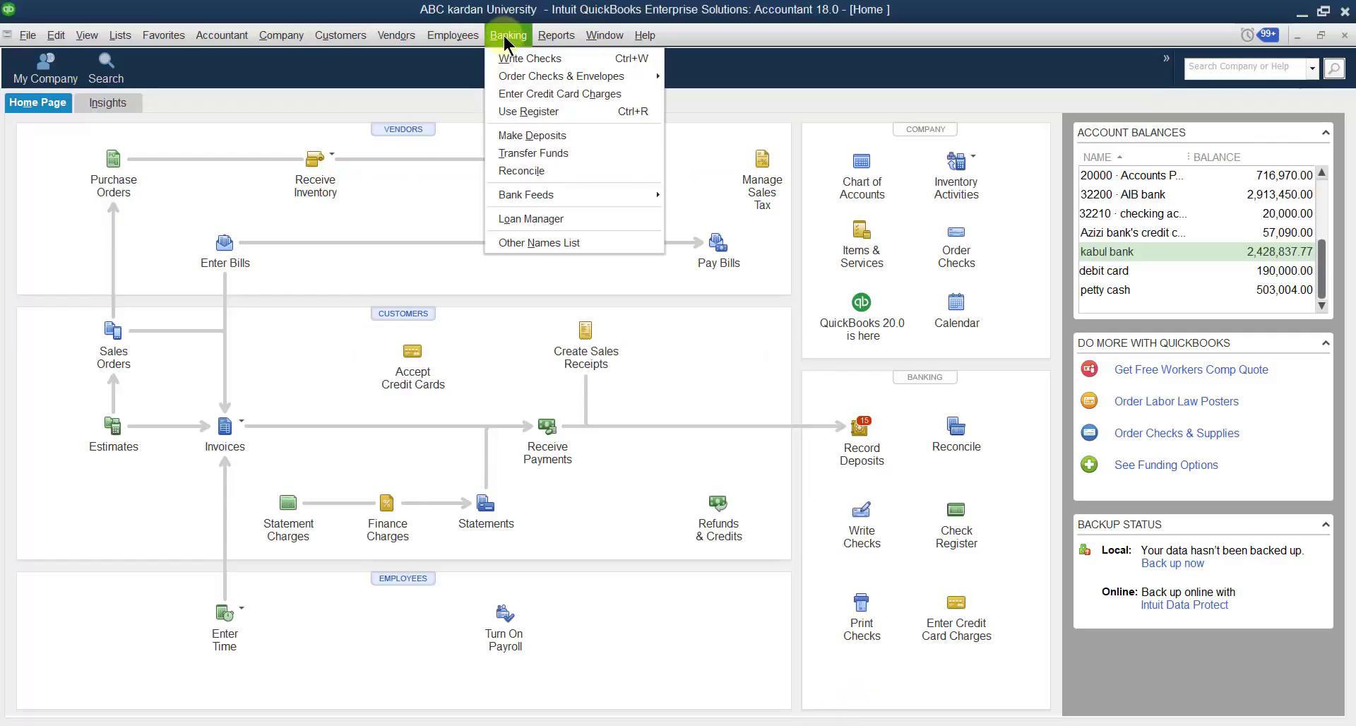
{"action": "left_click", "coordinate": [519, 134]}
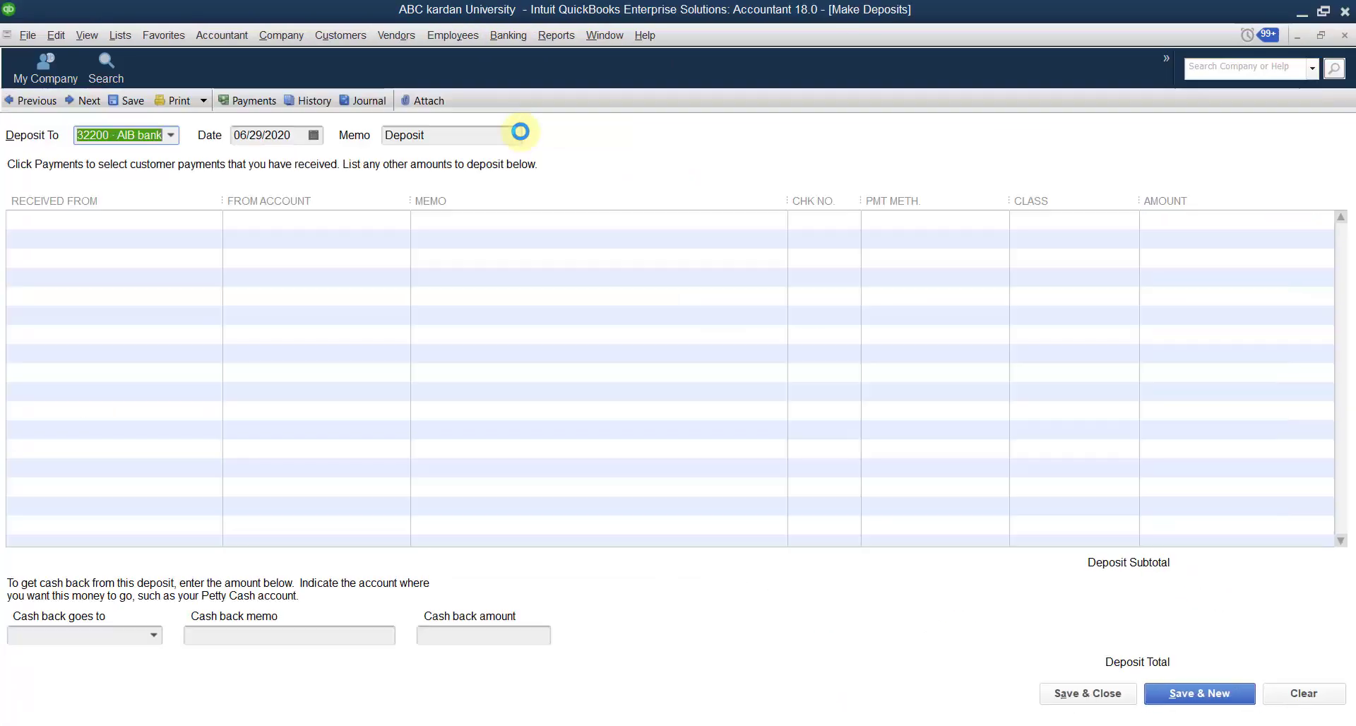
{"action": "left_click", "coordinate": [879, 630]}
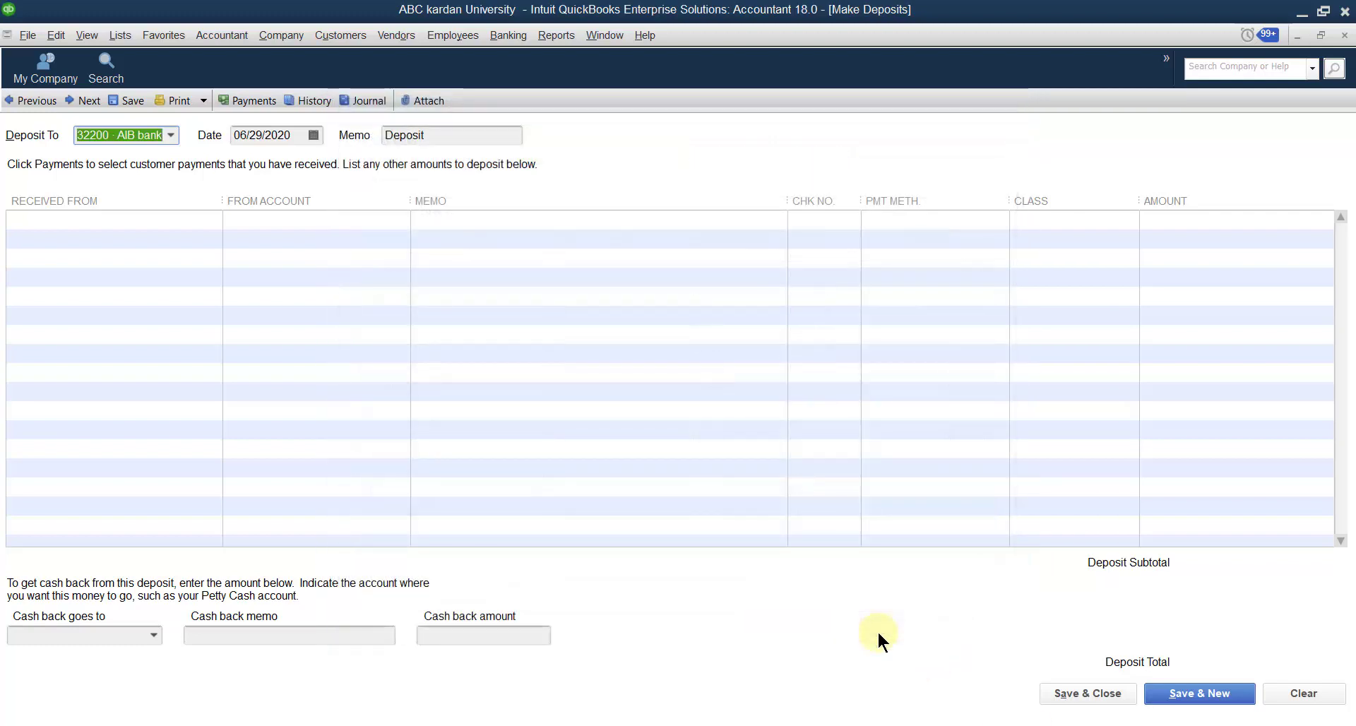
{"action": "left_click", "coordinate": [8, 103]}
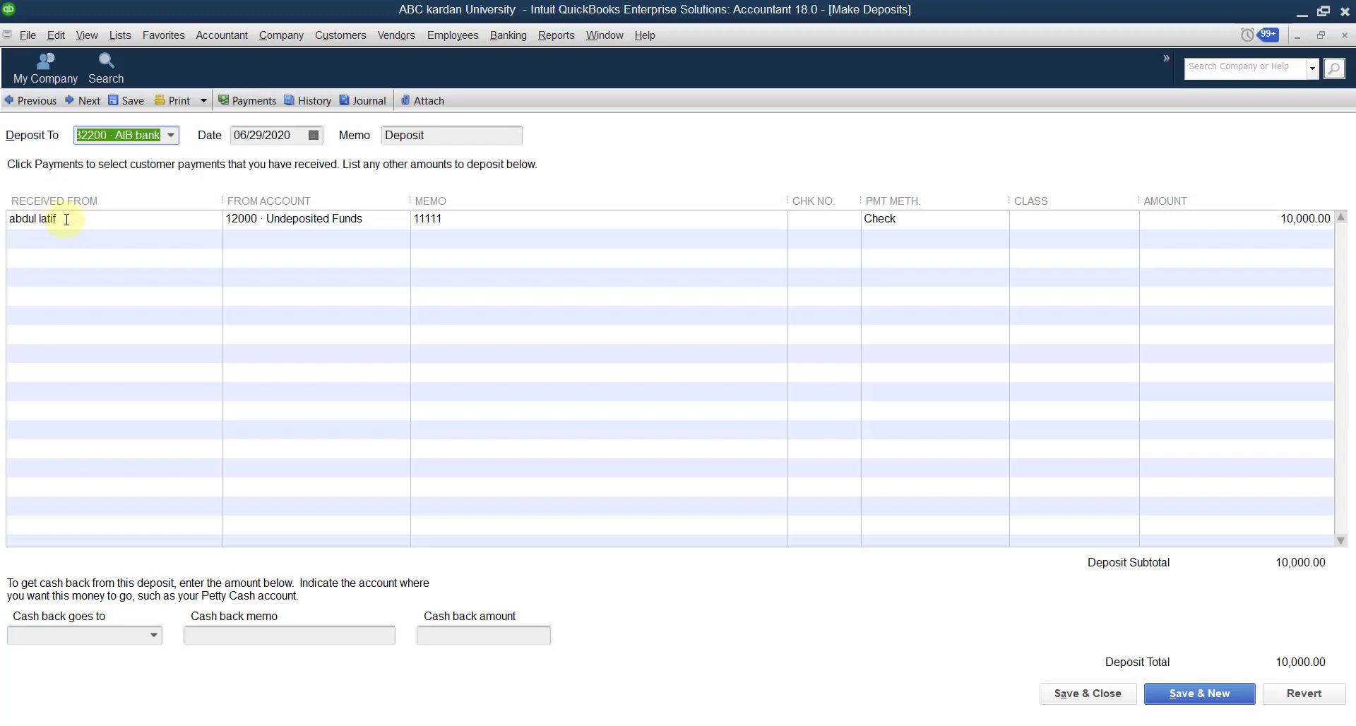
- Change the memo of the wrong customer's 10,000 deposit line to "wrong one"
{"action": "left_click", "coordinate": [429, 218]}
{"action": "left_click", "coordinate": [448, 215]}
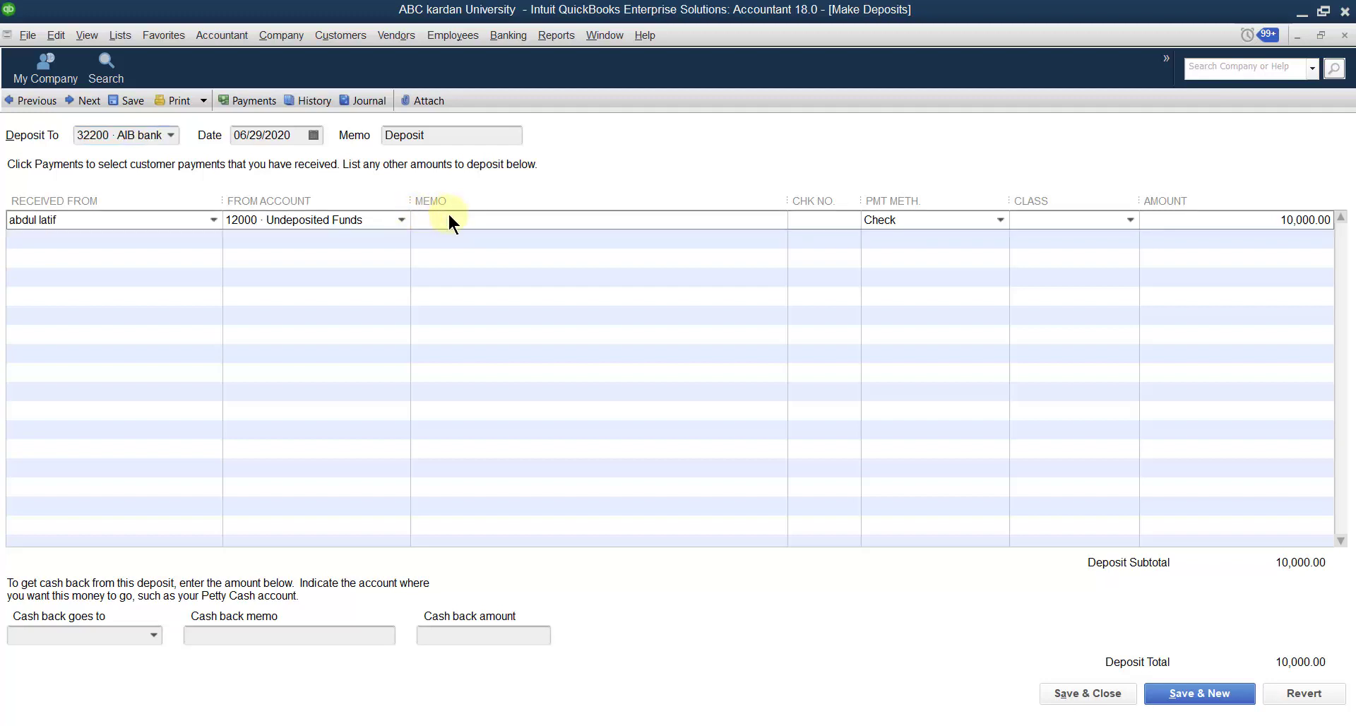
{"action": "key", "text": "BackSpace"}
{"action": "type", "text": "wrong one"}
{"action": "left_click", "coordinate": [245, 102]}
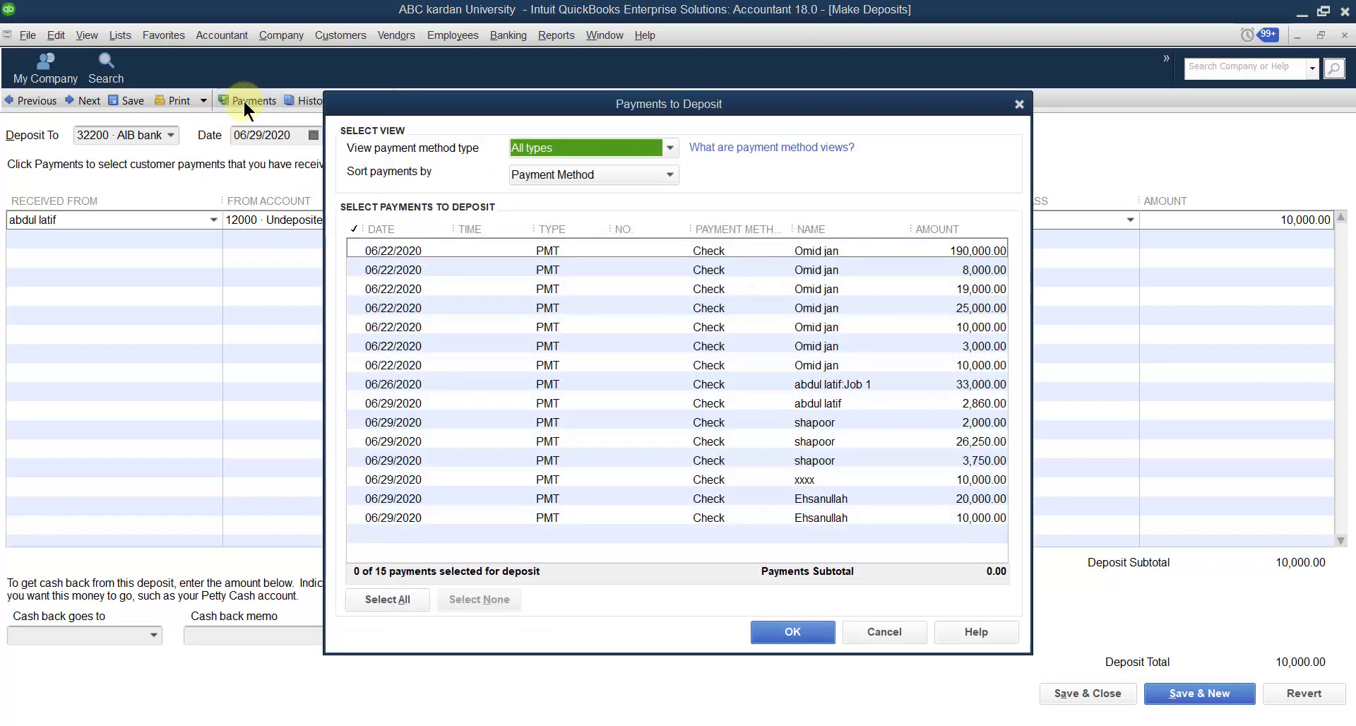
{"action": "left_click", "coordinate": [811, 519]}
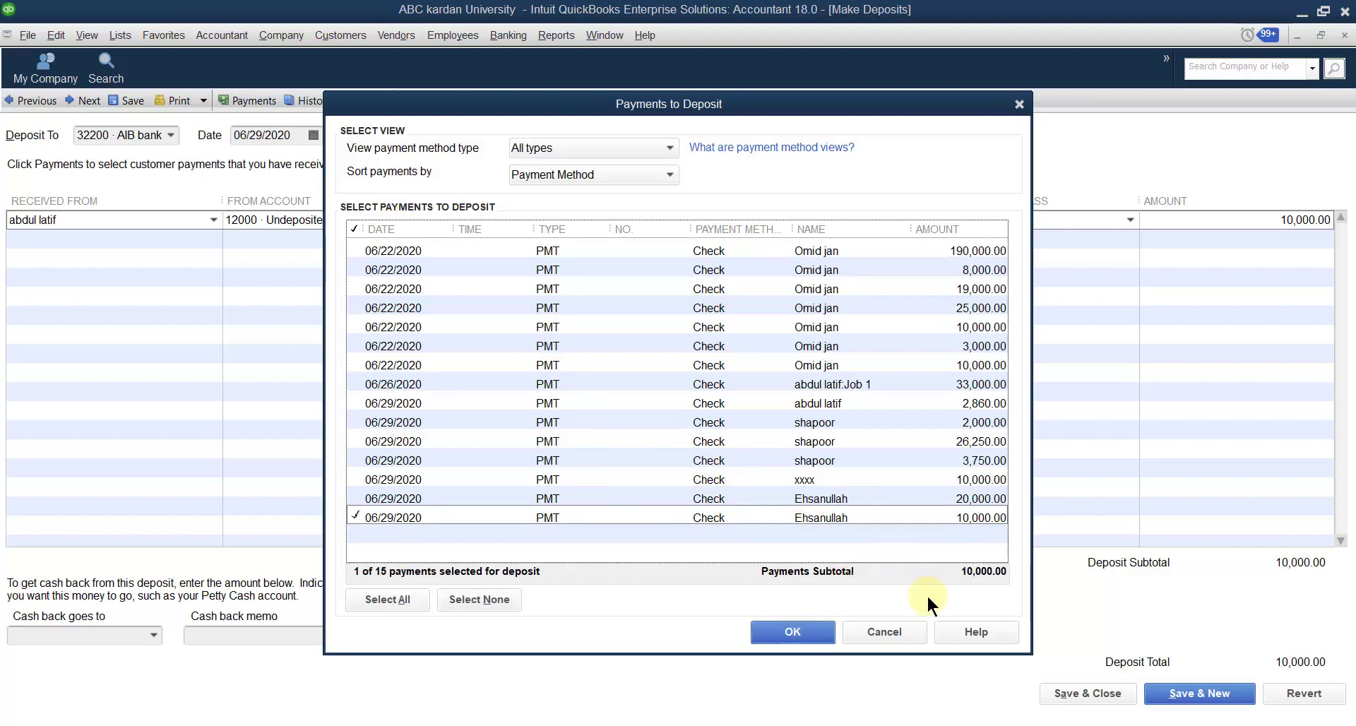
{"action": "left_click", "coordinate": [884, 631]}
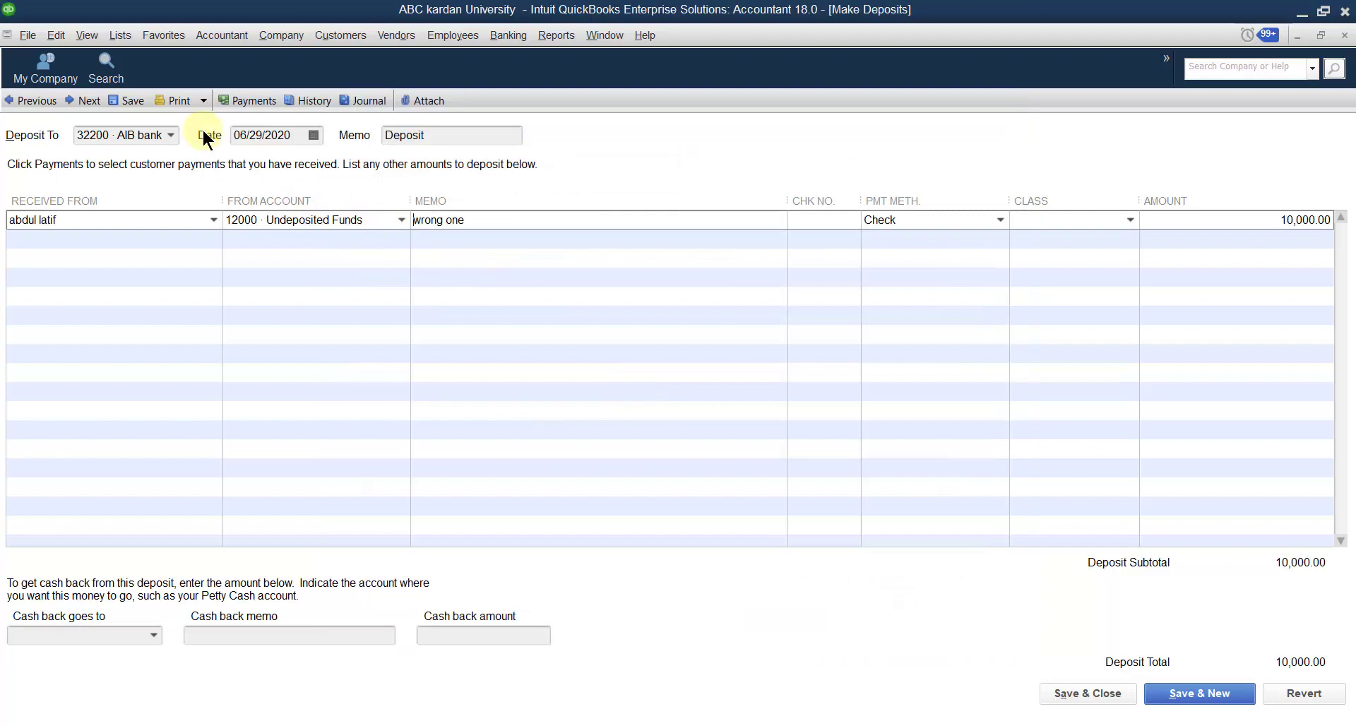
- Add the right customer's 06/29/2020 payment of 10,000 to the AIB bank deposit
{"action": "left_click", "coordinate": [243, 98]}
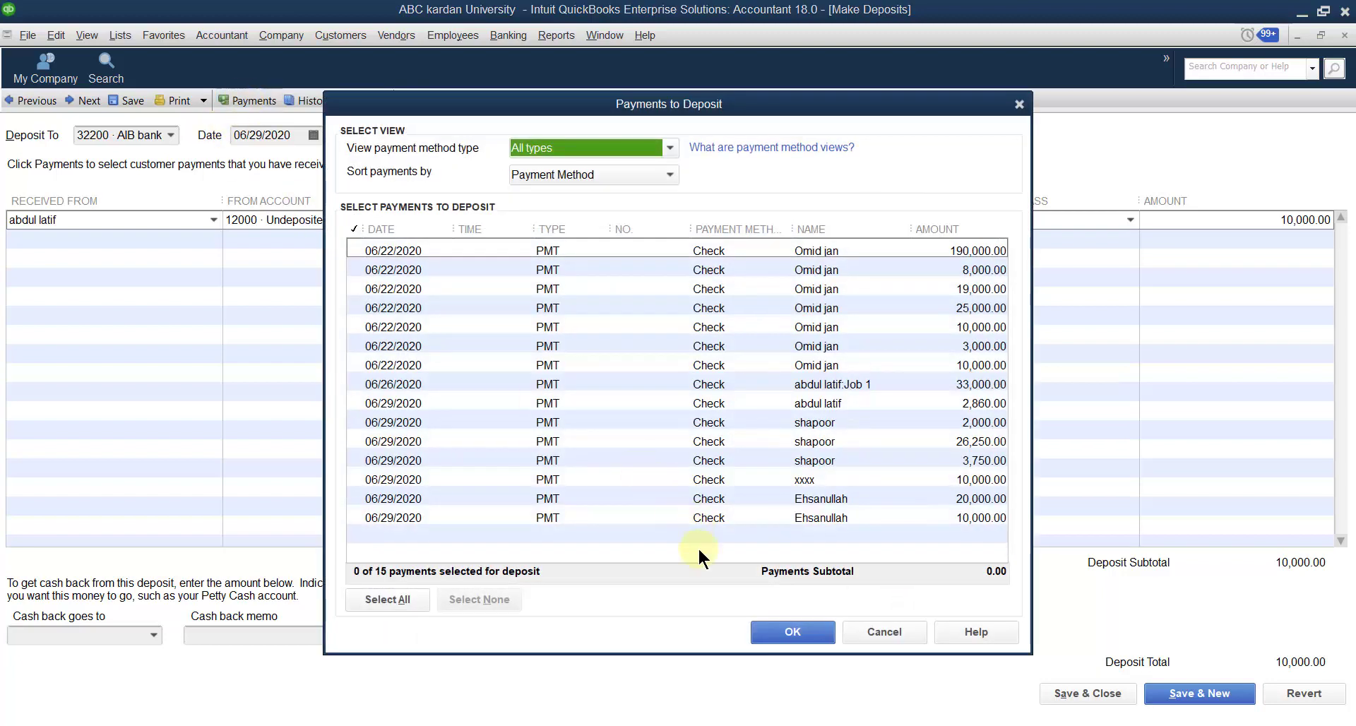
{"action": "left_click", "coordinate": [796, 518]}
{"action": "left_click", "coordinate": [794, 630]}
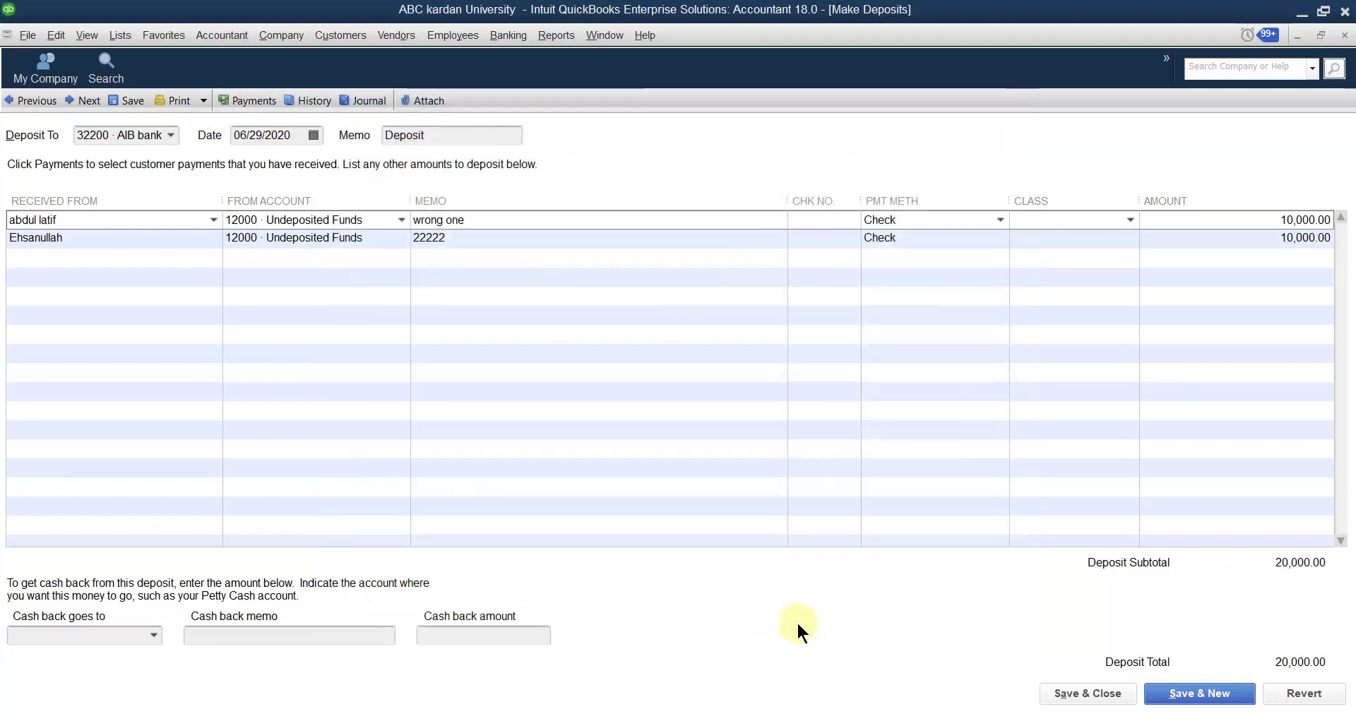
- Replace the memo of the right customer's deposit line with "right one"
{"action": "left_click", "coordinate": [394, 231]}
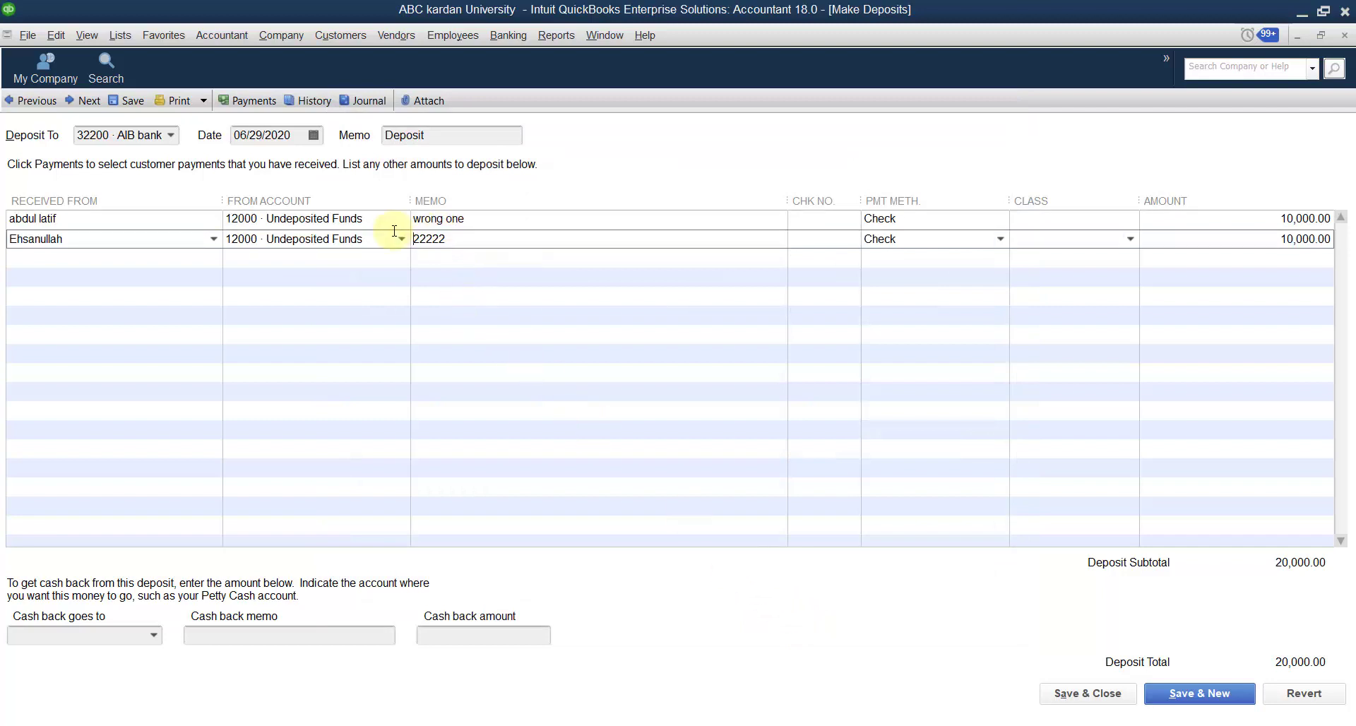
{"action": "left_click_drag", "start_coordinate": [460, 240], "coordinate": [404, 240]}
{"action": "key", "text": "BackSpace"}
{"action": "type", "text": "right one"}
{"action": "left_click", "coordinate": [433, 257]}
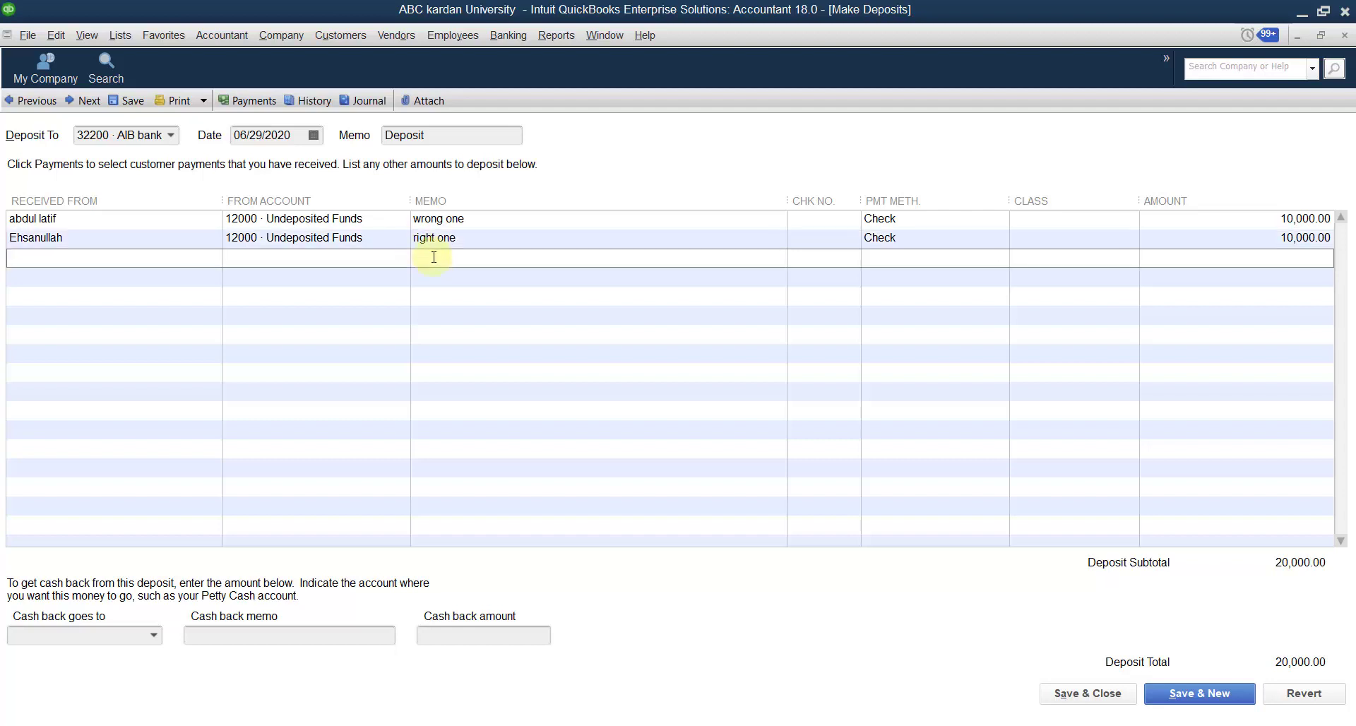
- Delete the "wrong one" line from the deposit, then save and close the deposit
{"action": "left_click", "coordinate": [379, 219]}
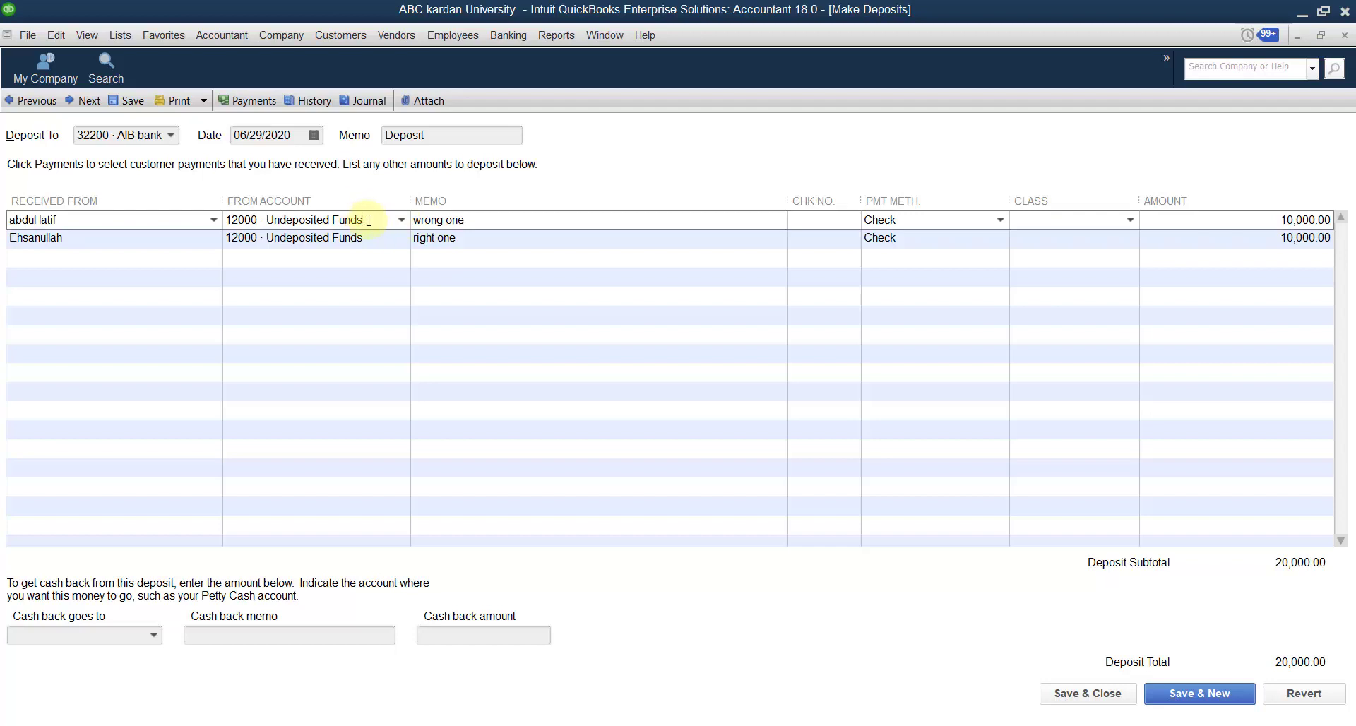
{"action": "left_click", "coordinate": [56, 35]}
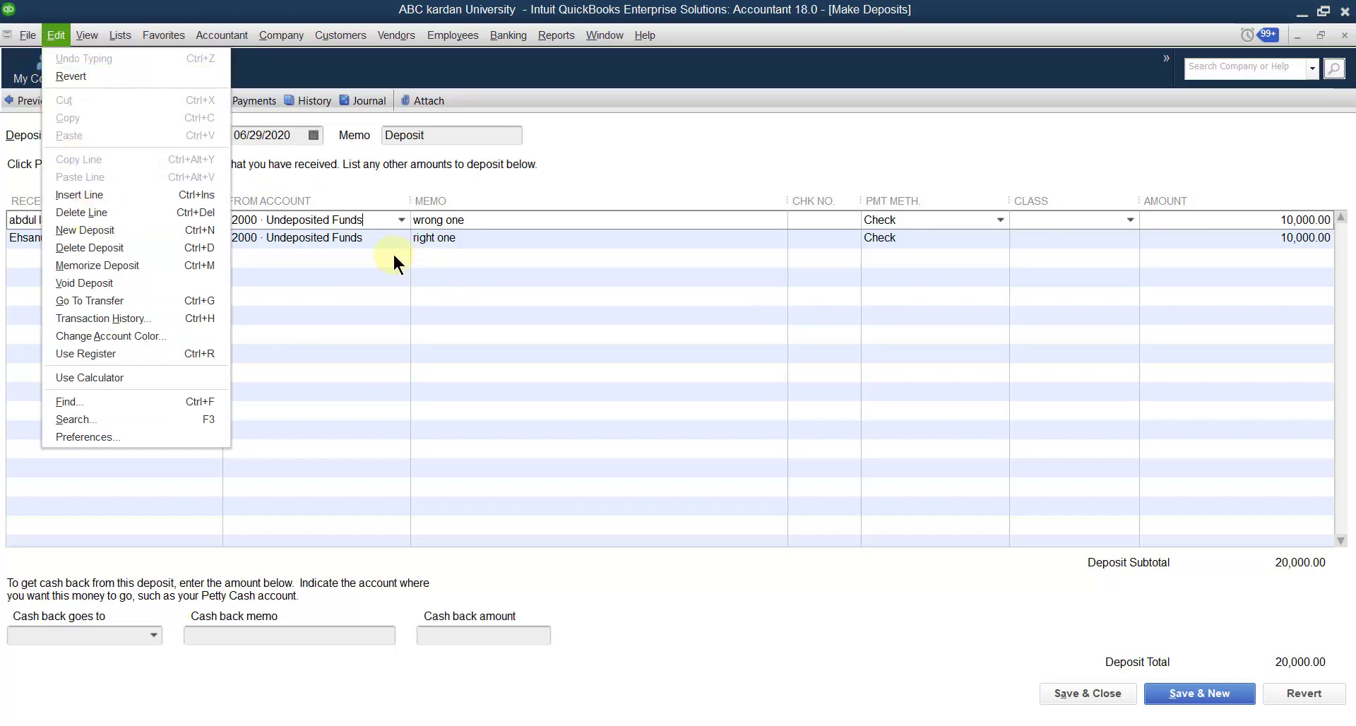
{"action": "left_click", "coordinate": [132, 212]}
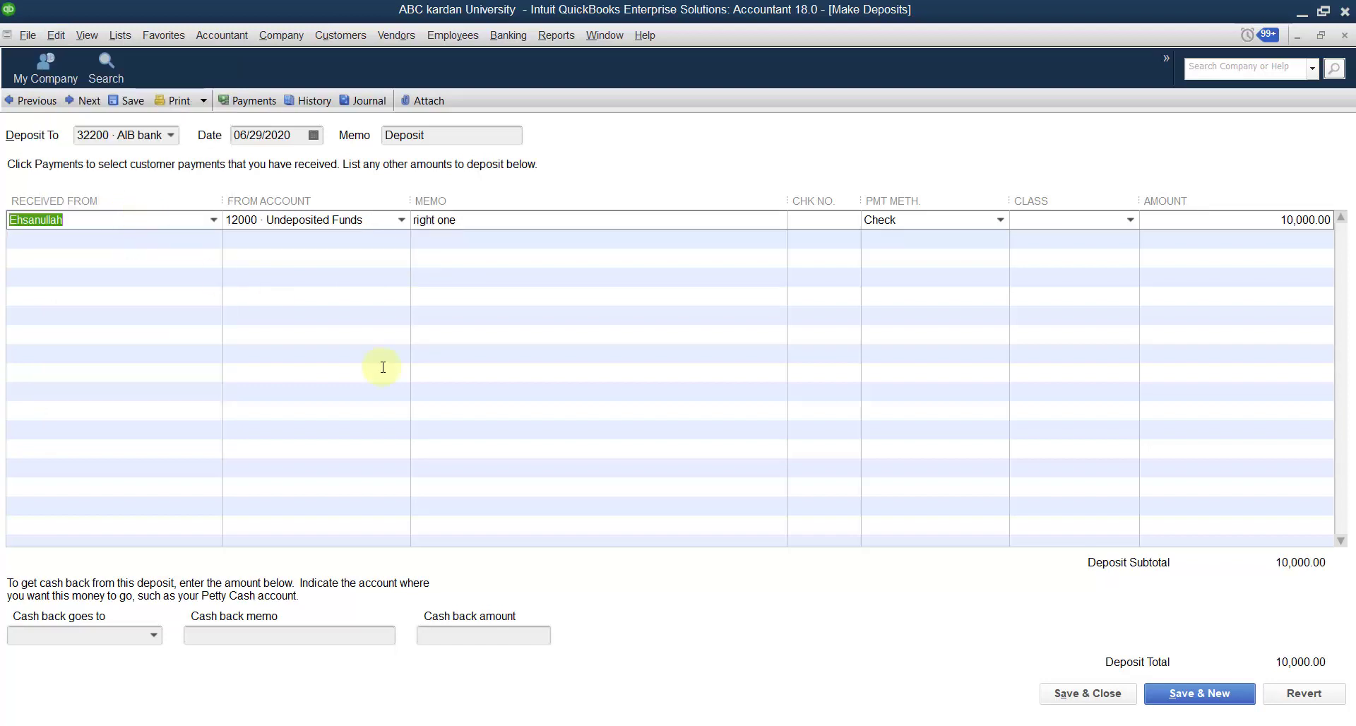
{"action": "left_click", "coordinate": [1088, 694]}
{"action": "left_click", "coordinate": [601, 243]}
- Reread the final correction step in the Word document quickbook, and open the Customer Center in QuickBooks on the wrong customer
{"action": "key", "text": "alt+Tab"}
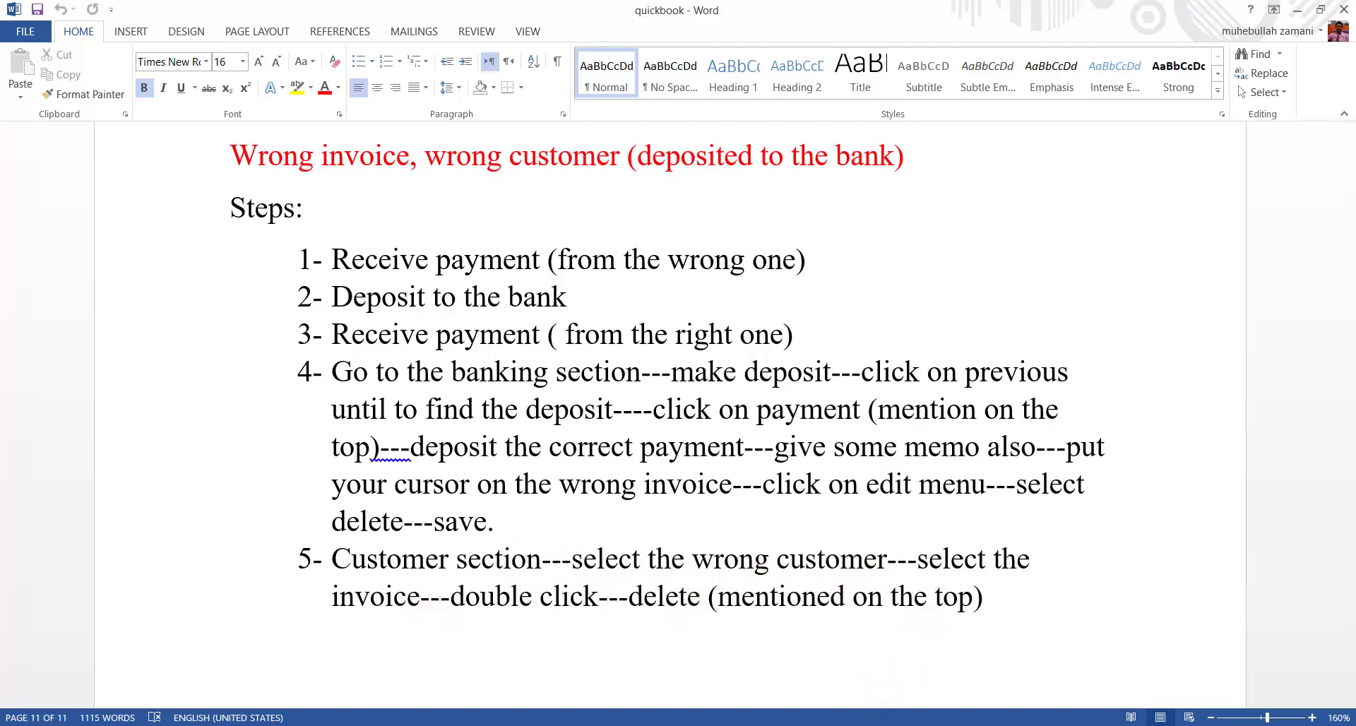
{"action": "key", "text": "alt+Tab"}
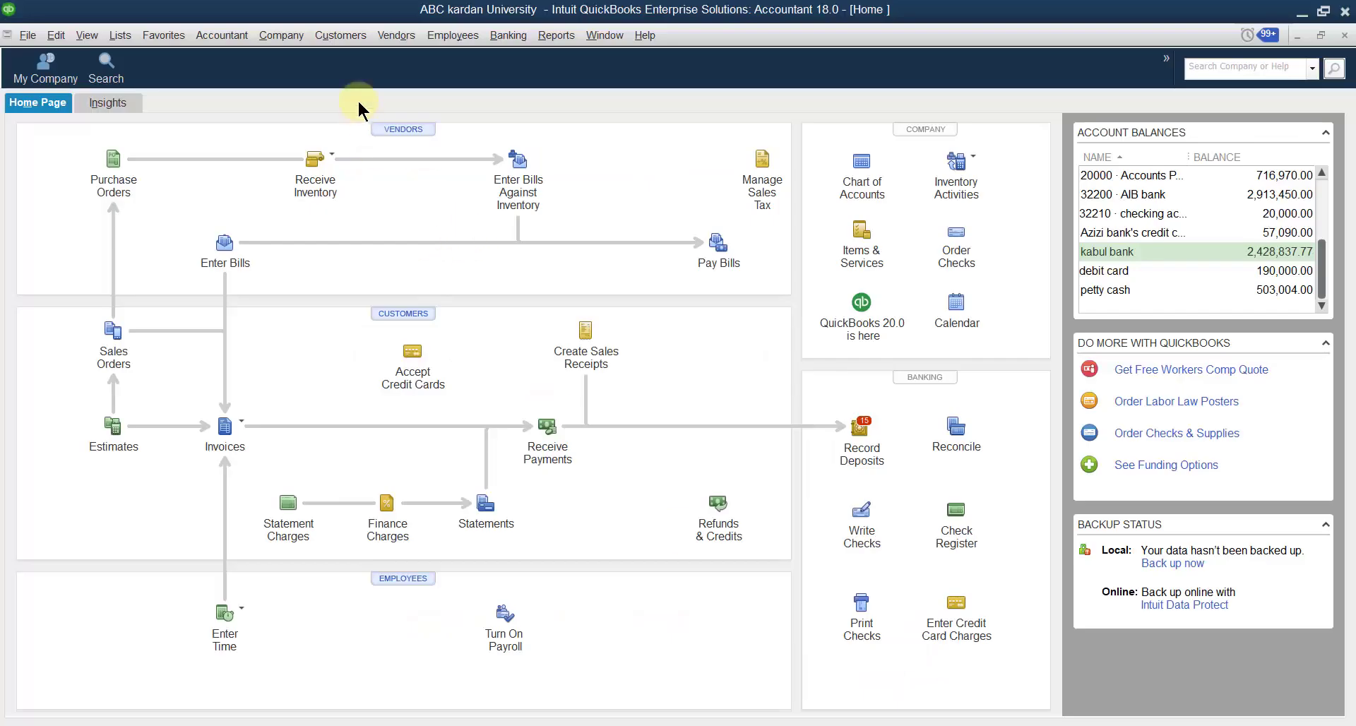
{"action": "left_click", "coordinate": [341, 39]}
{"action": "left_click", "coordinate": [343, 39]}
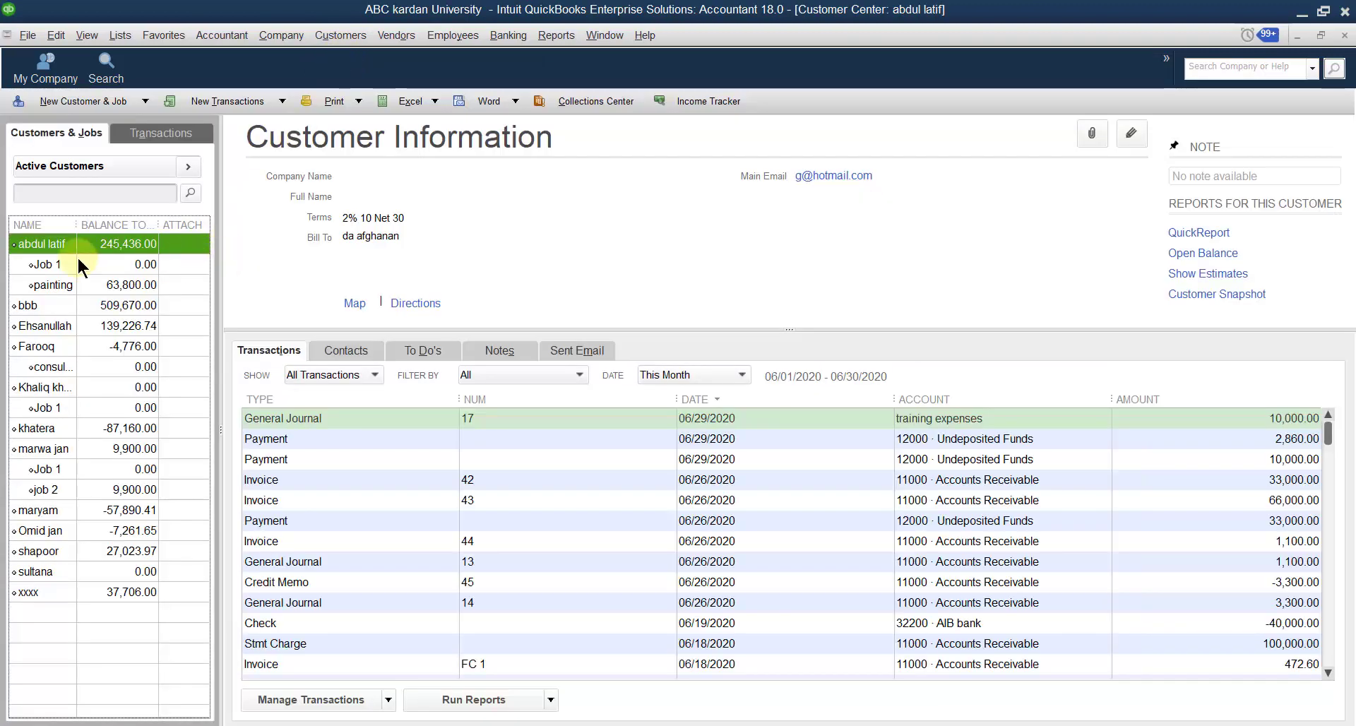
{"action": "double_click", "coordinate": [44, 244]}
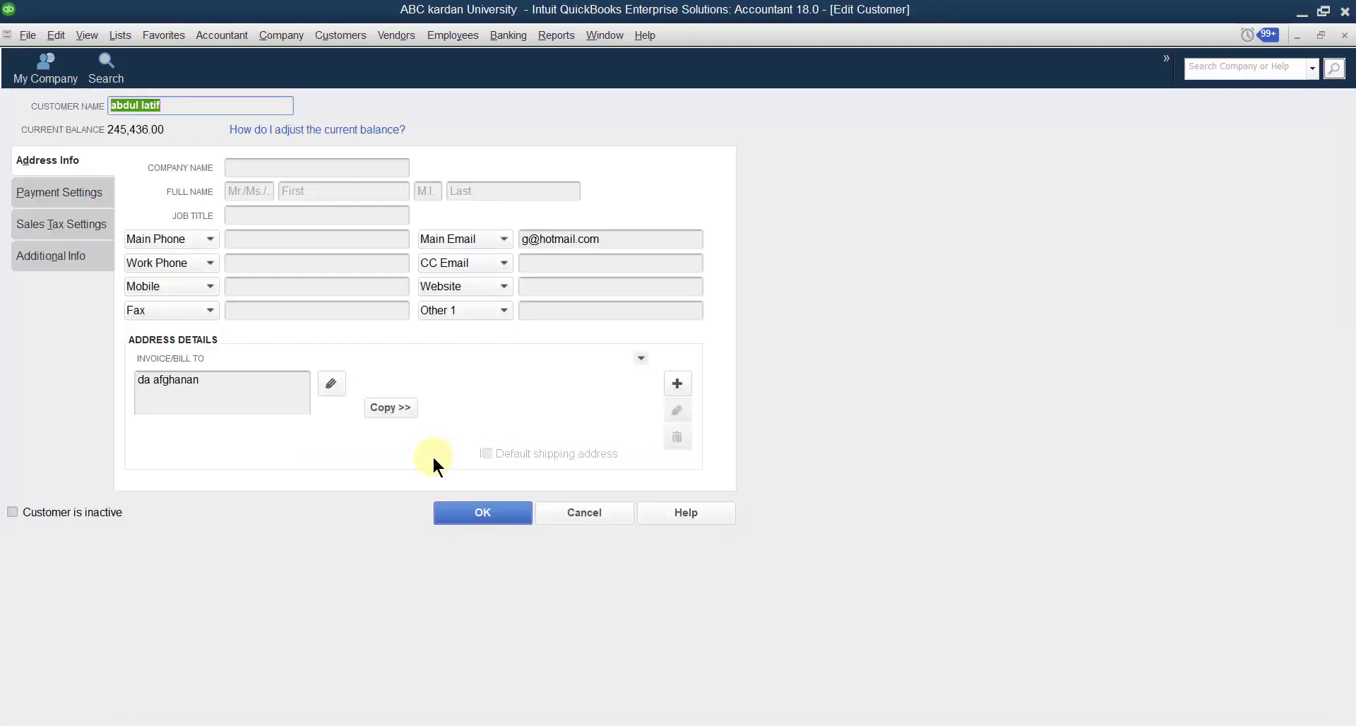
{"action": "left_click", "coordinate": [1343, 36]}
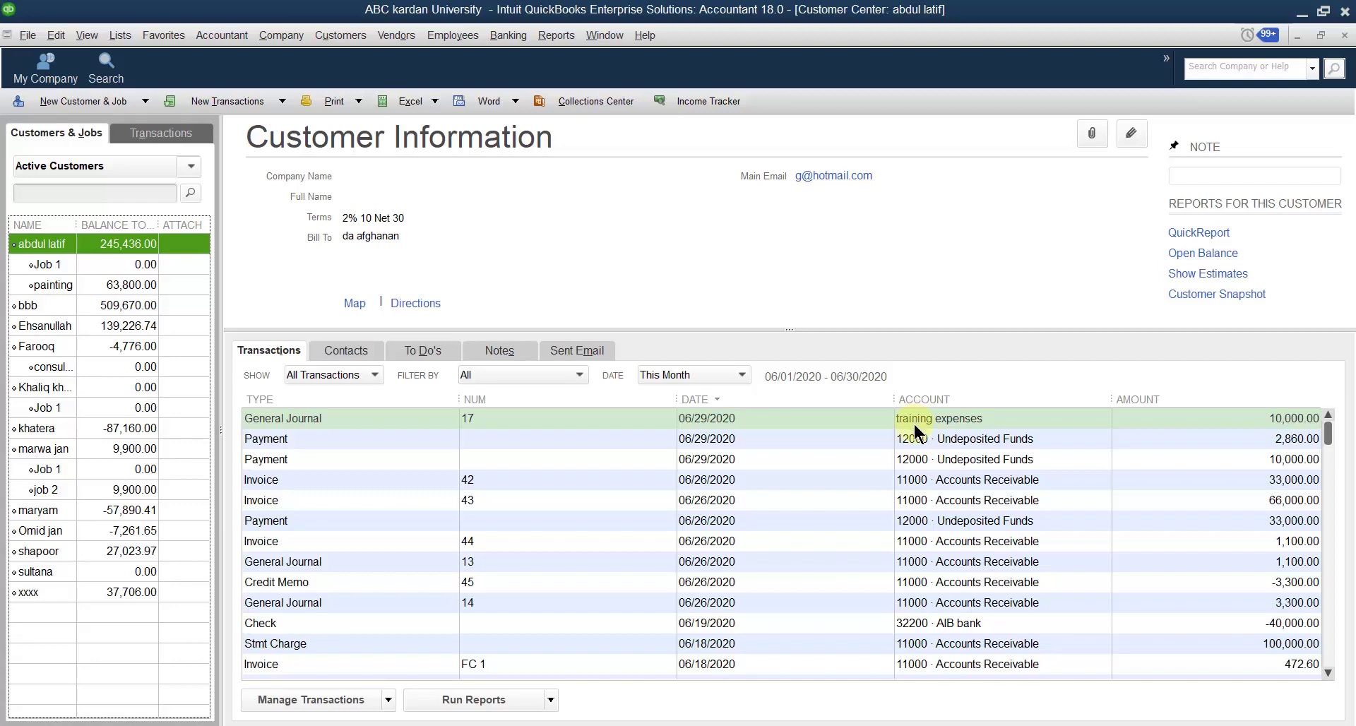
- Open the wrong customer's 06/29/2020 payment of 10,000 and delete it
{"action": "scroll", "coordinate": [913, 422], "scroll_direction": "down", "scroll_amount": 3}
{"action": "scroll", "coordinate": [913, 422], "scroll_direction": "up", "scroll_amount": 3}
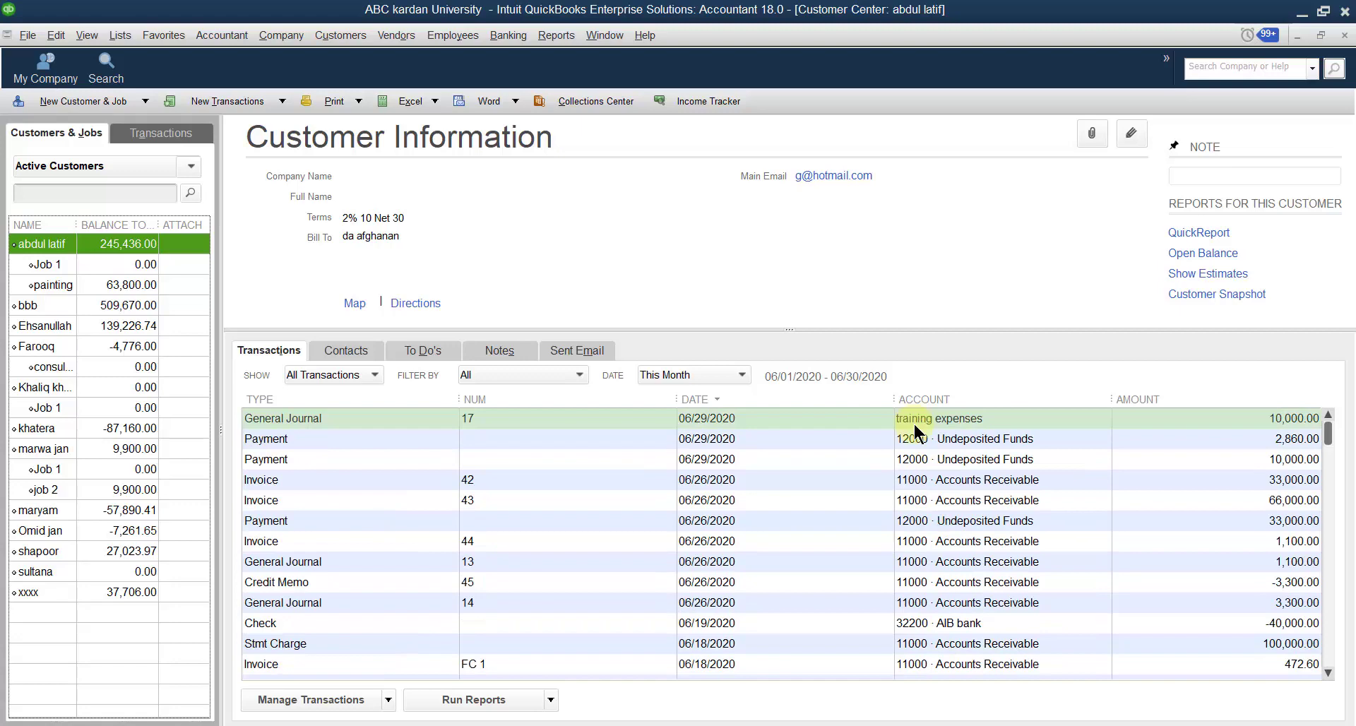
{"action": "double_click", "coordinate": [954, 459]}
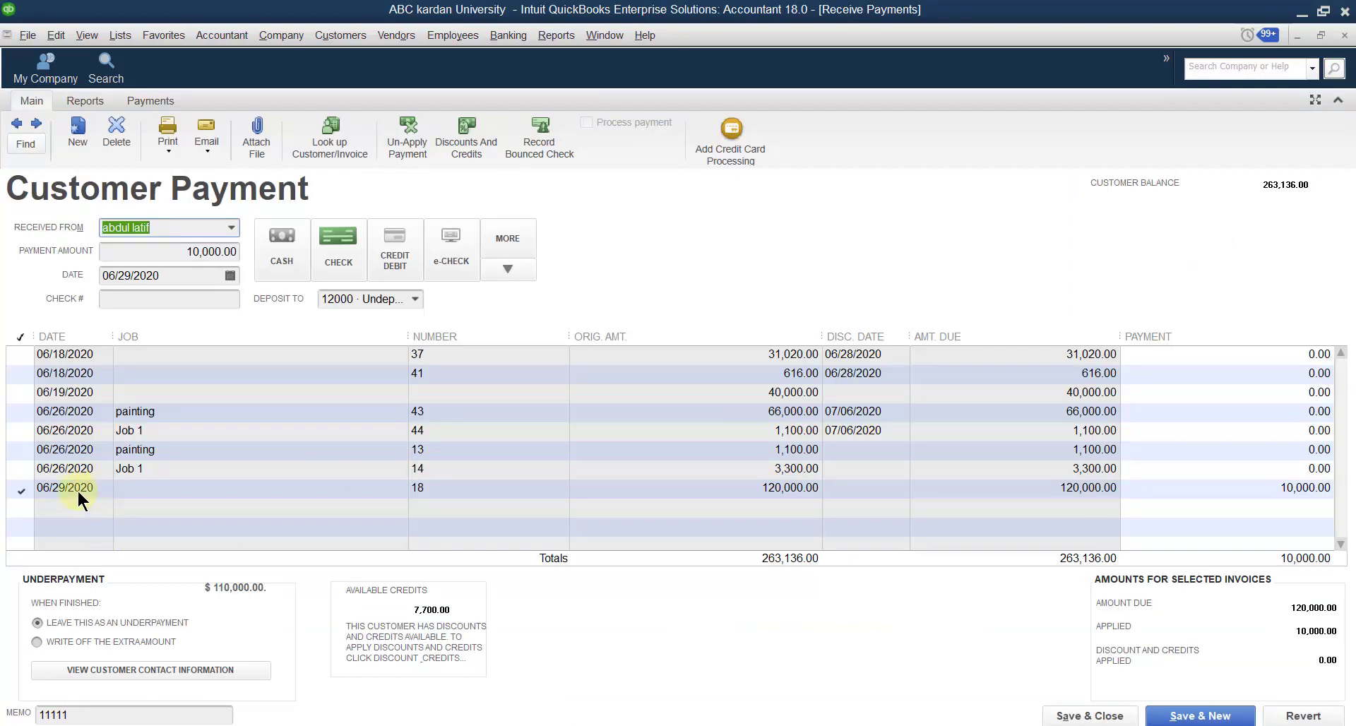
{"action": "left_click", "coordinate": [109, 127]}
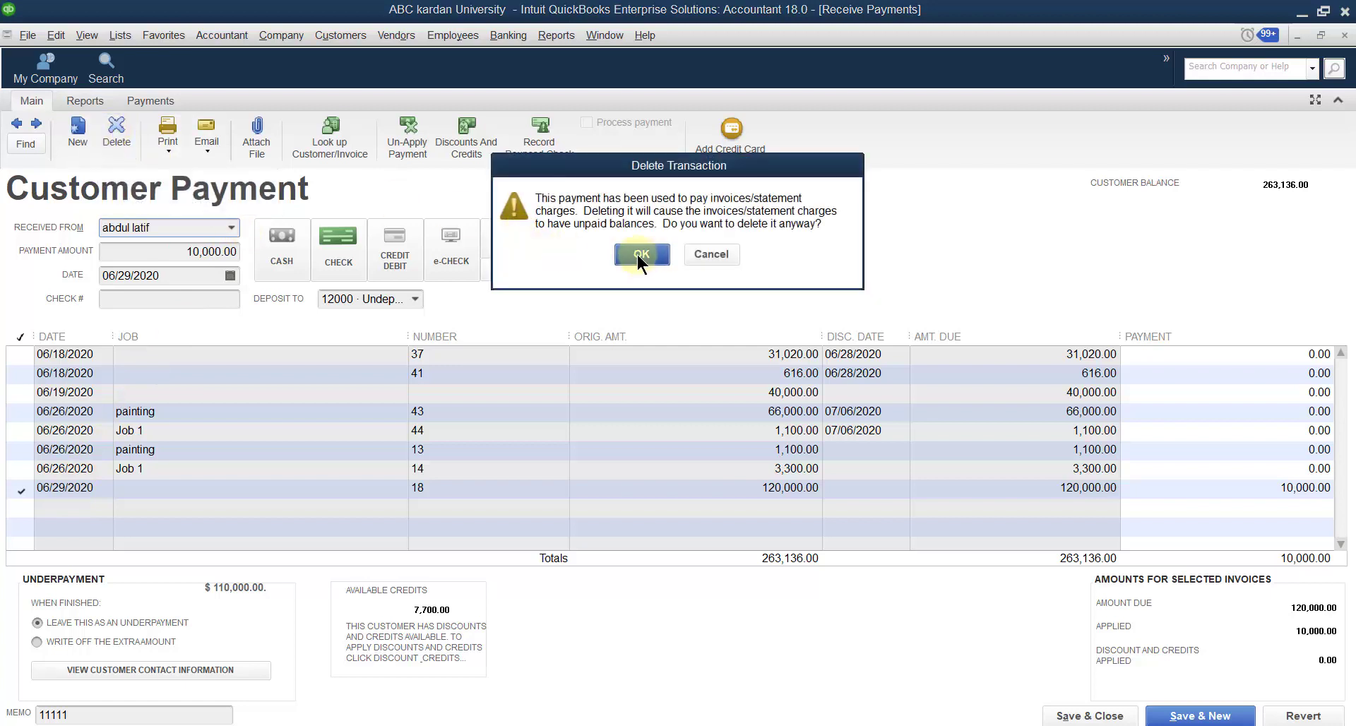
{"action": "left_click", "coordinate": [637, 254]}
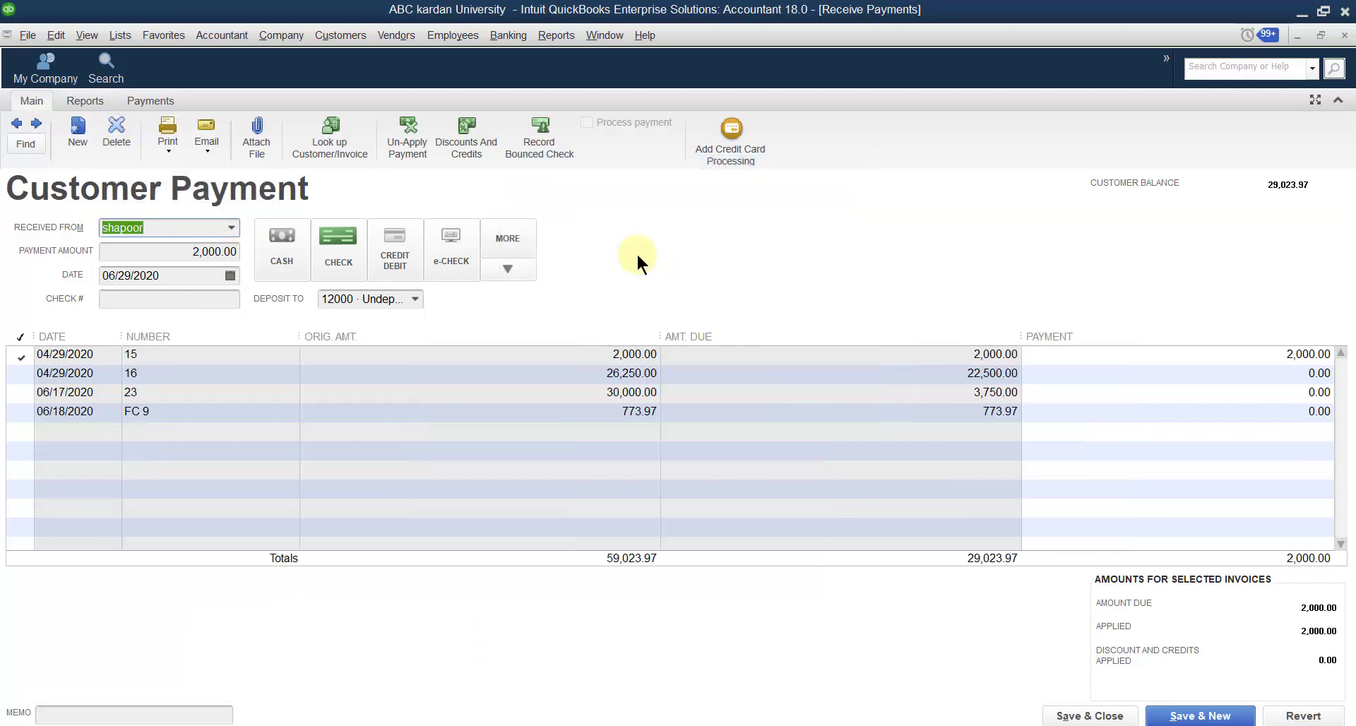
- Review the open invoices of the wrong customer and of the right customer in the payment form
{"action": "left_click", "coordinate": [231, 226]}
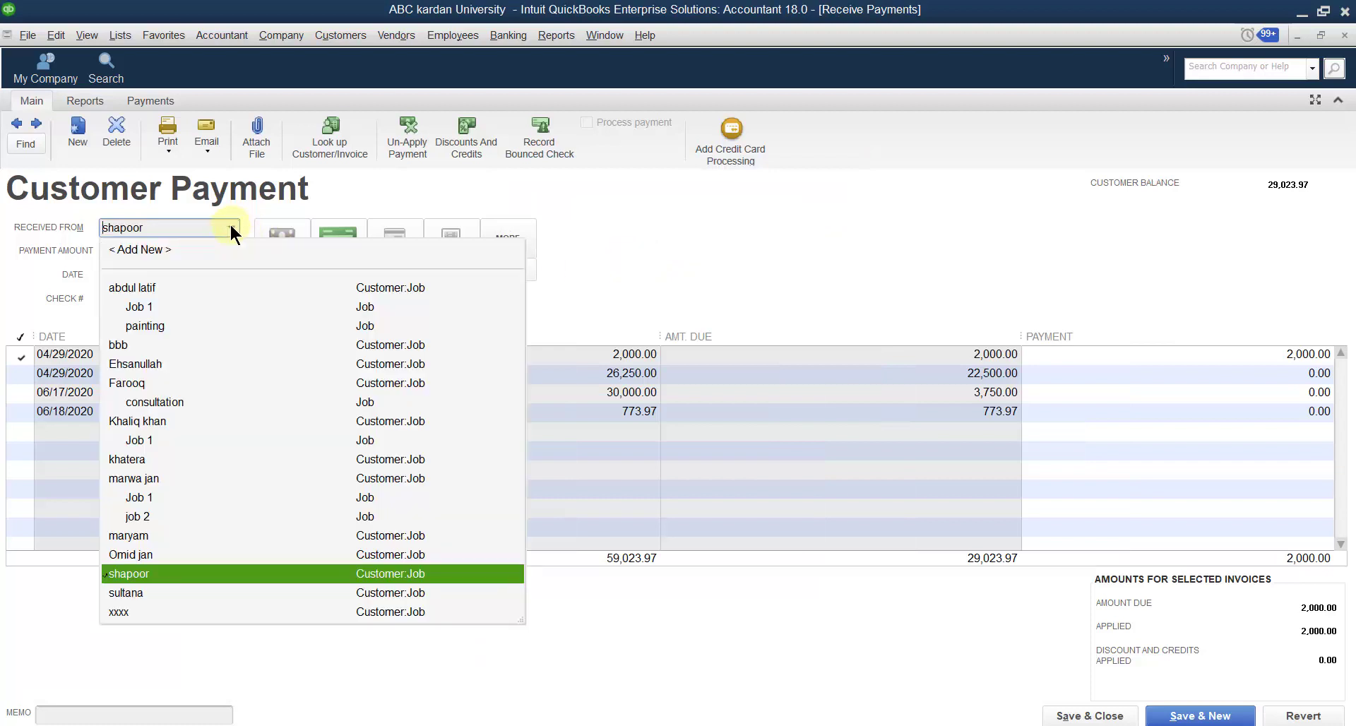
{"action": "left_click", "coordinate": [150, 288]}
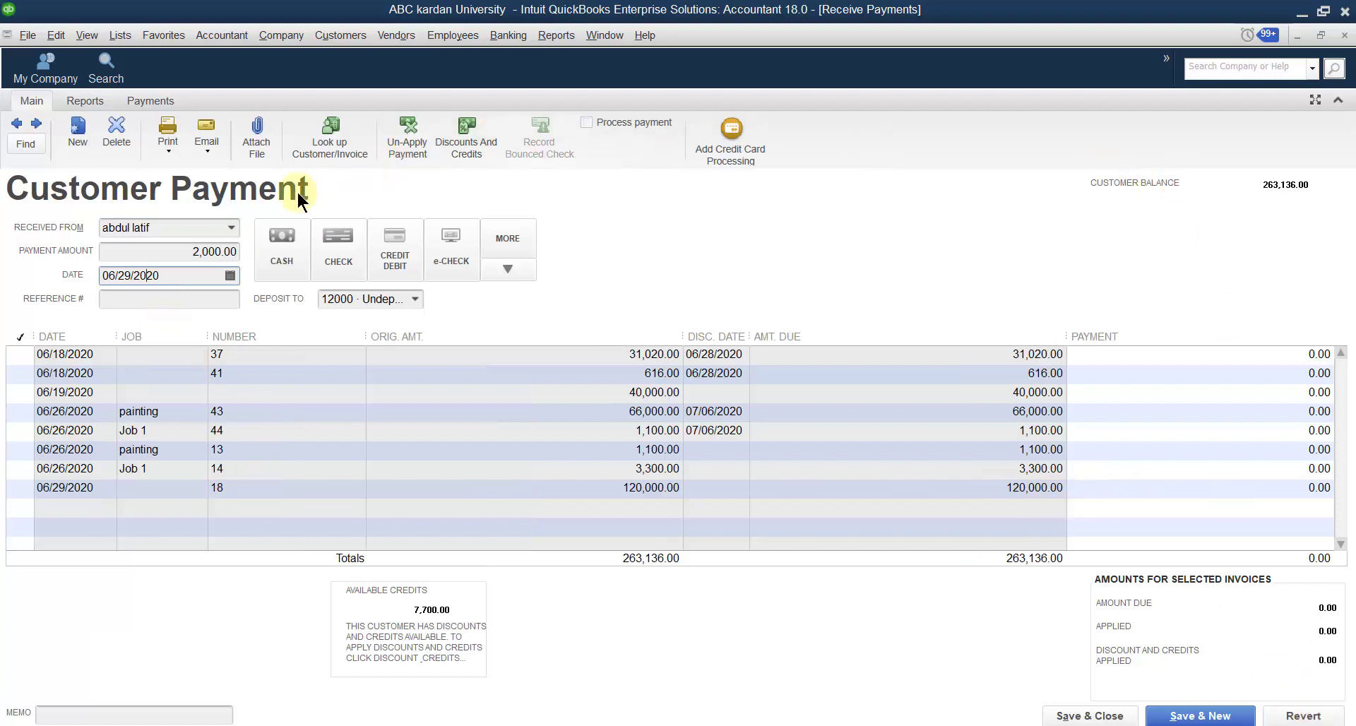
{"action": "left_click", "coordinate": [234, 219]}
{"action": "left_click", "coordinate": [235, 219]}
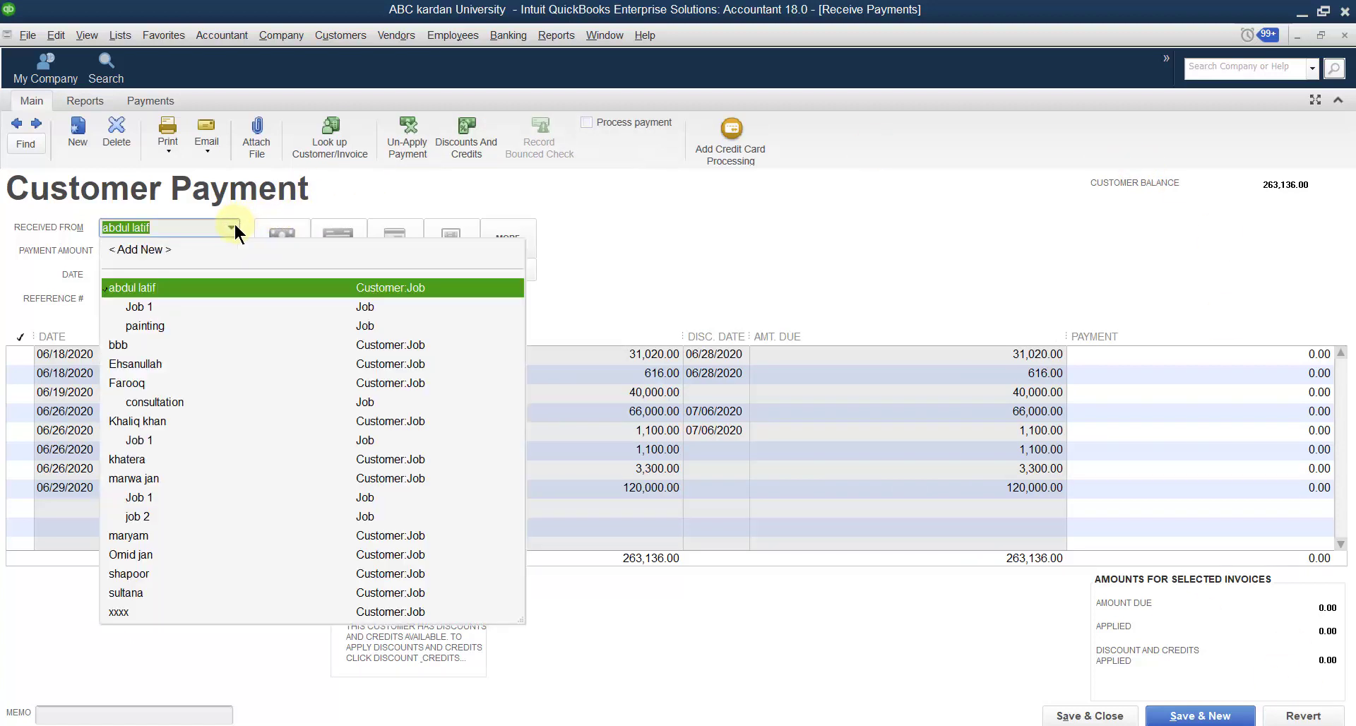
{"action": "left_click", "coordinate": [141, 363]}
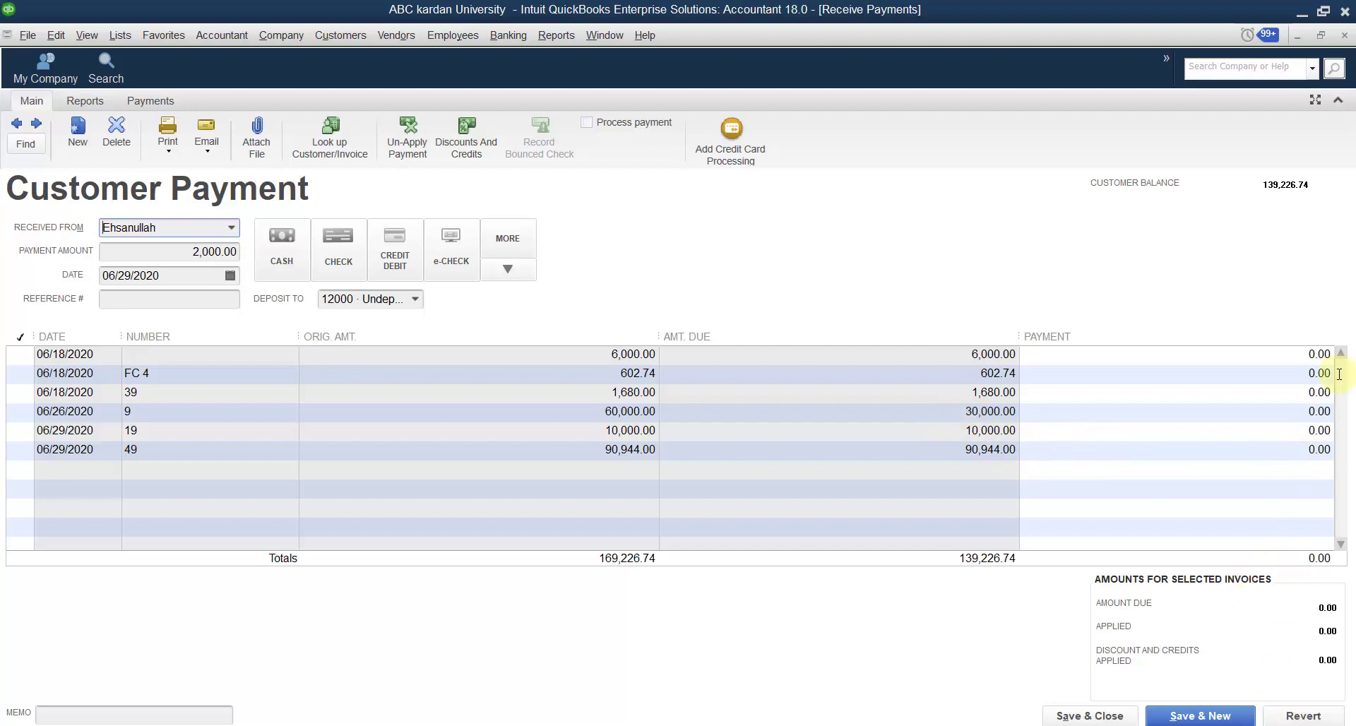
{"action": "left_click", "coordinate": [1345, 35]}
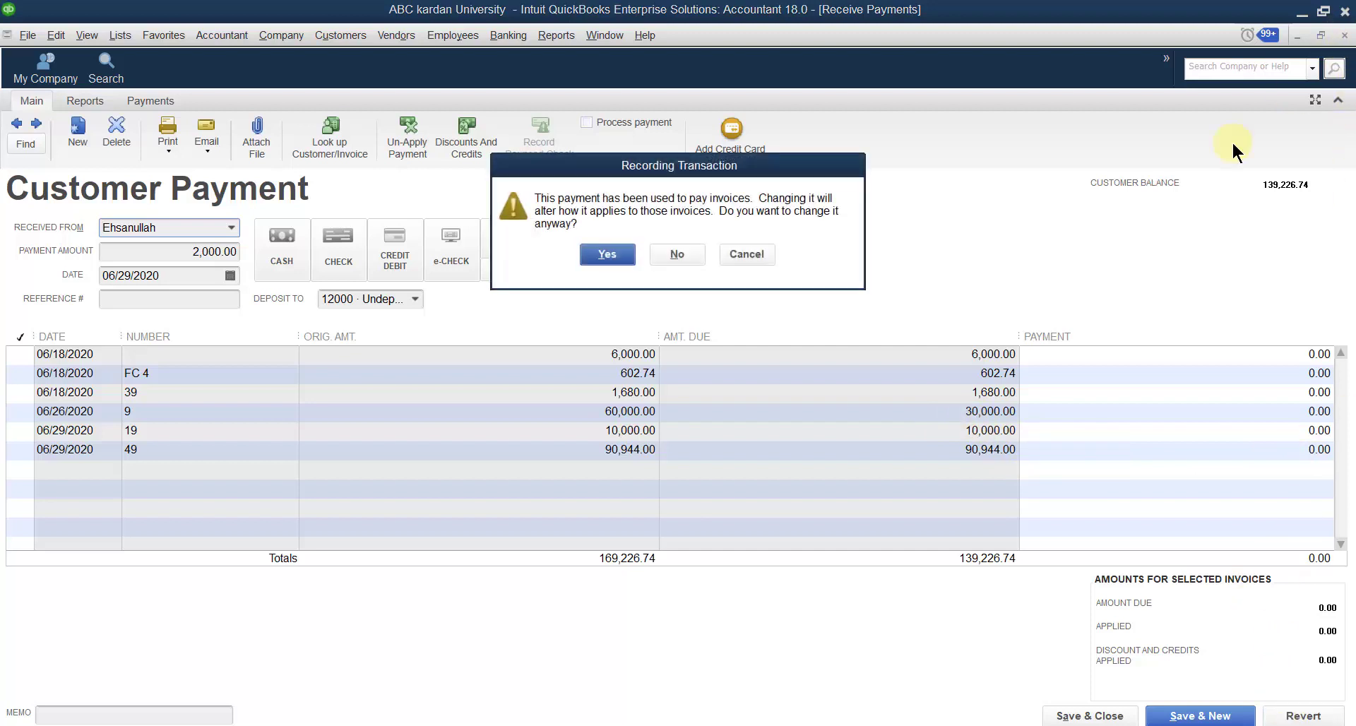
{"action": "left_click", "coordinate": [734, 251]}
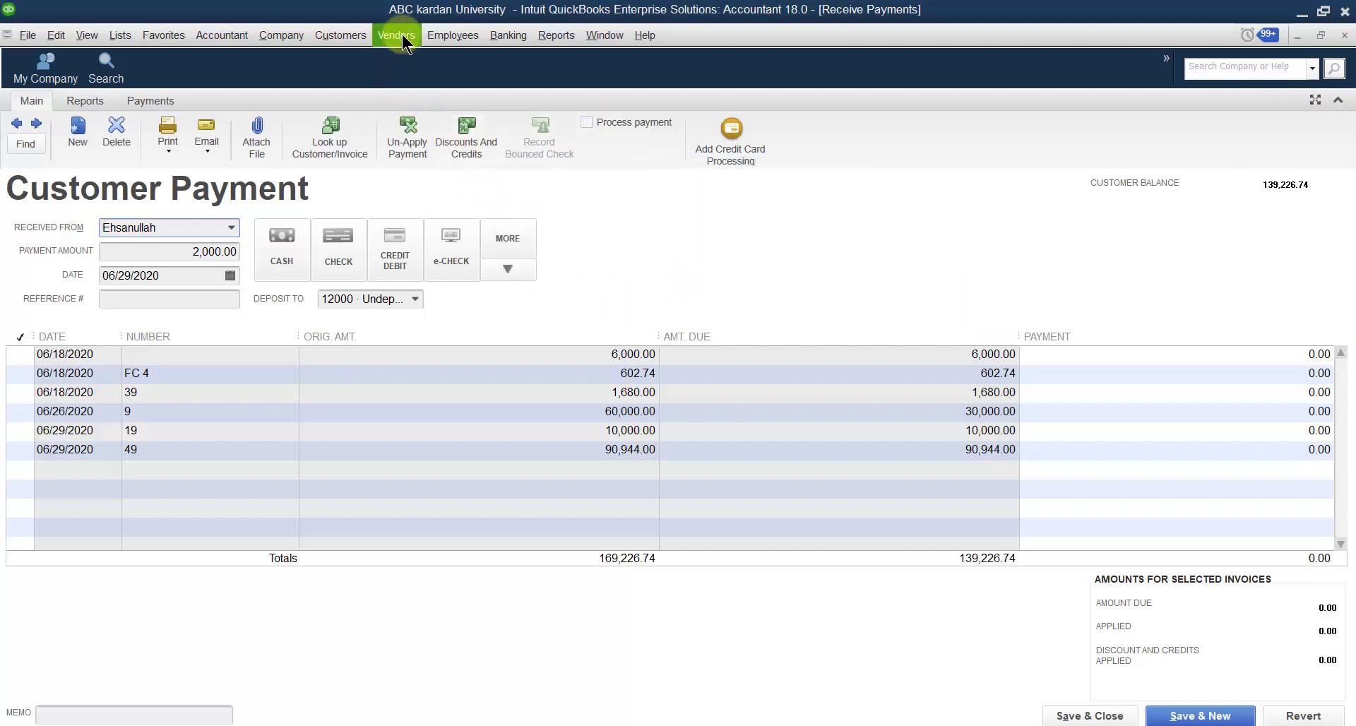
{"action": "left_click", "coordinate": [508, 36]}
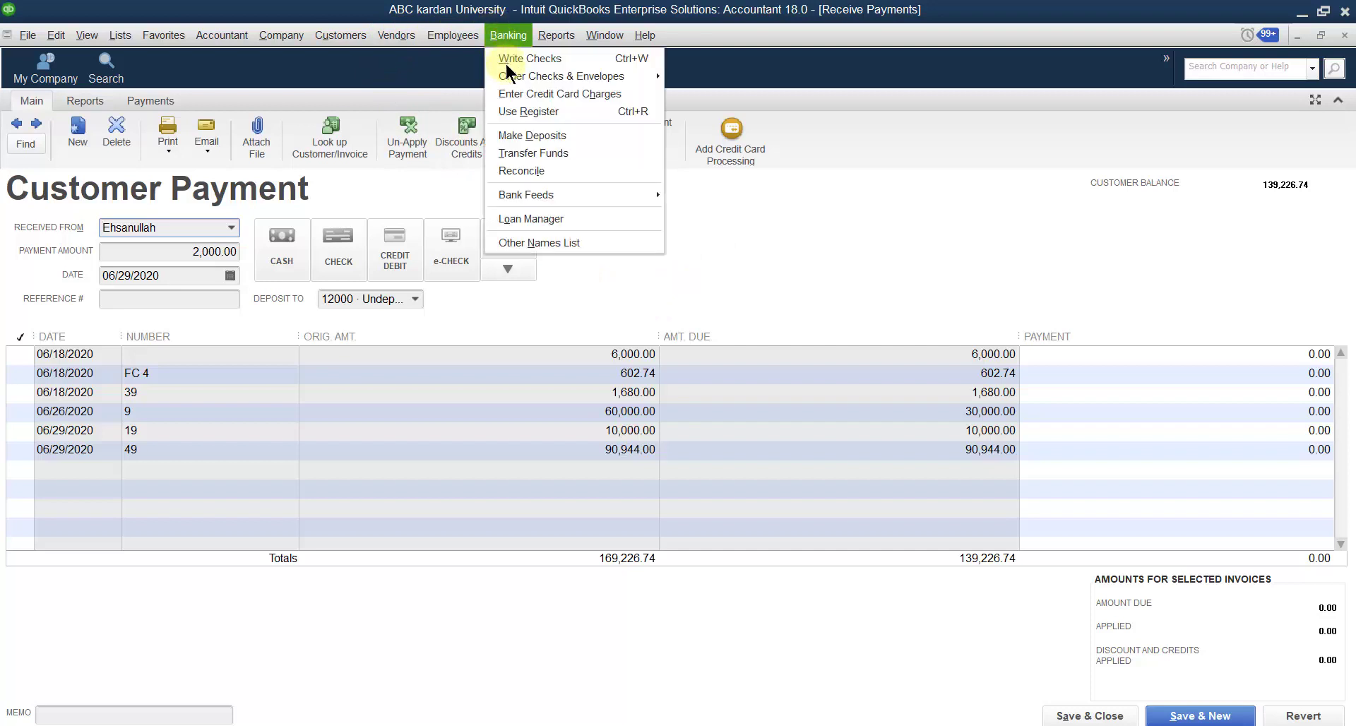
{"action": "left_click", "coordinate": [522, 114]}
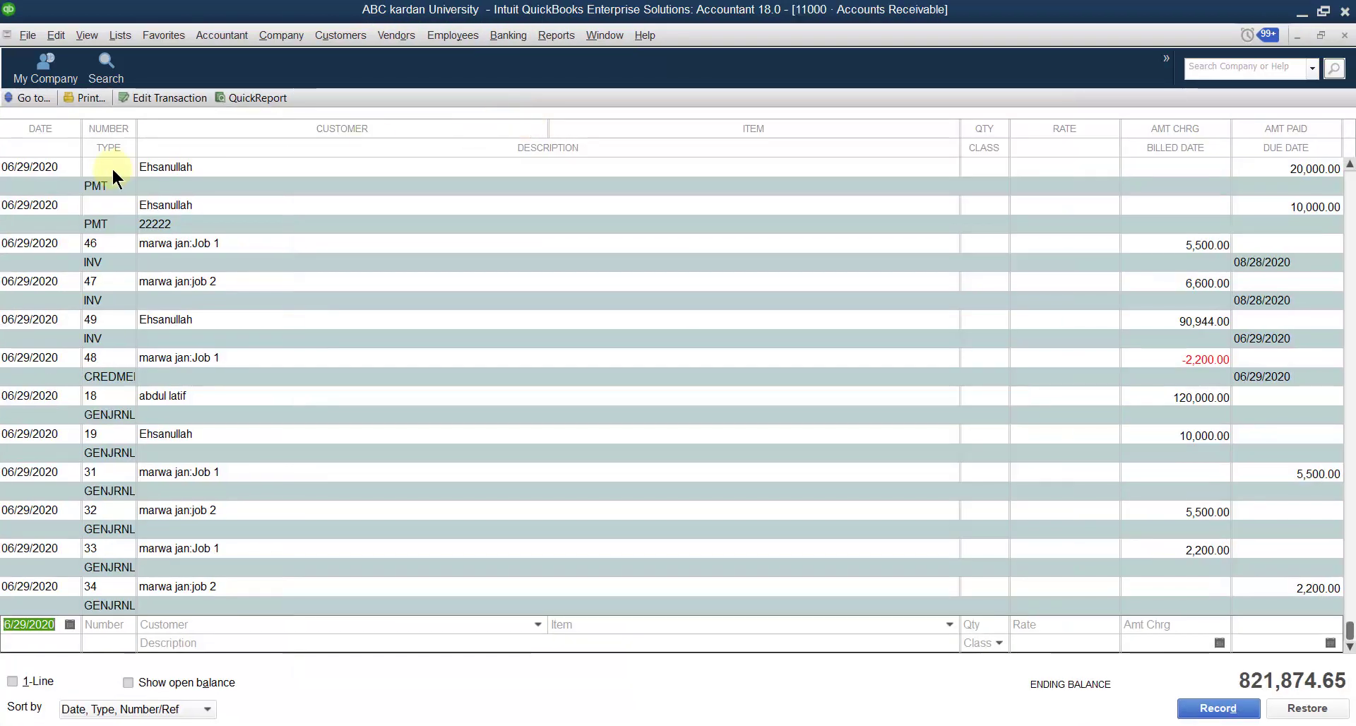
{"action": "left_click", "coordinate": [1344, 36]}
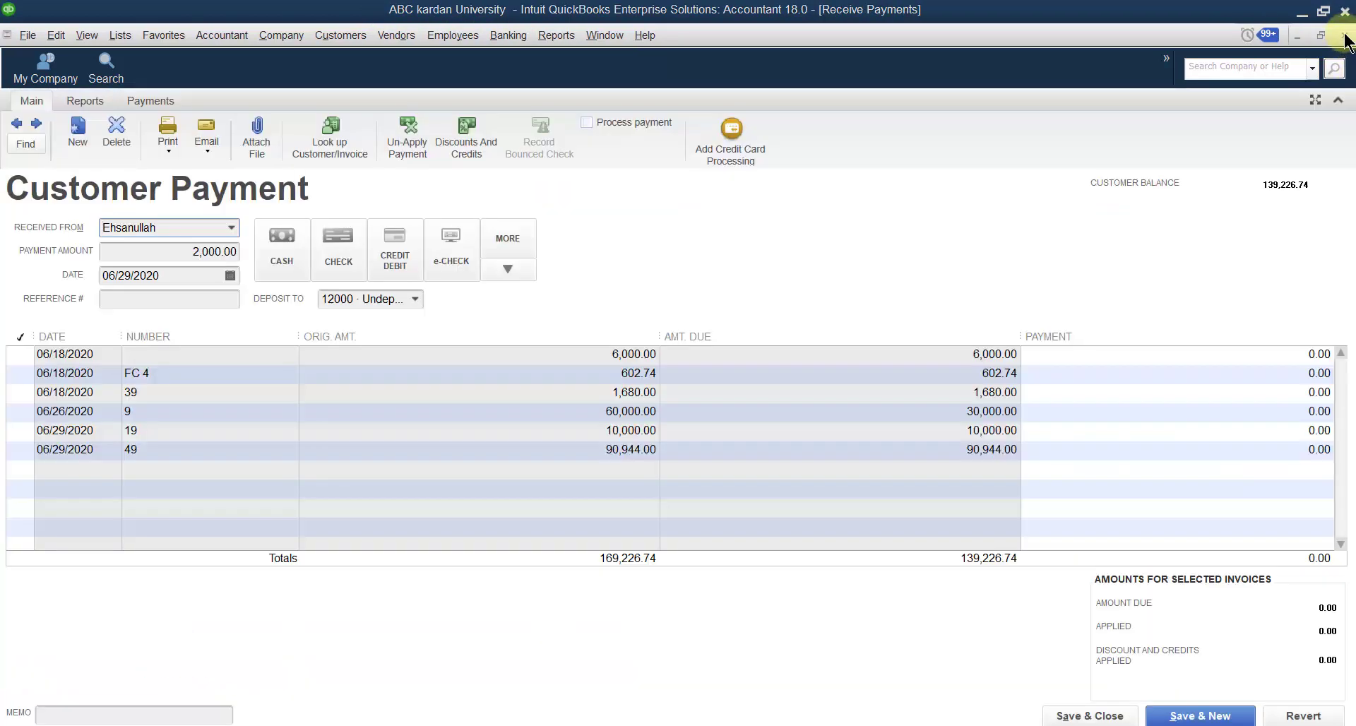
- Close the payment form without recording the changes, and close the Customer Center
{"action": "left_click", "coordinate": [1344, 36]}
{"action": "left_click", "coordinate": [734, 257]}
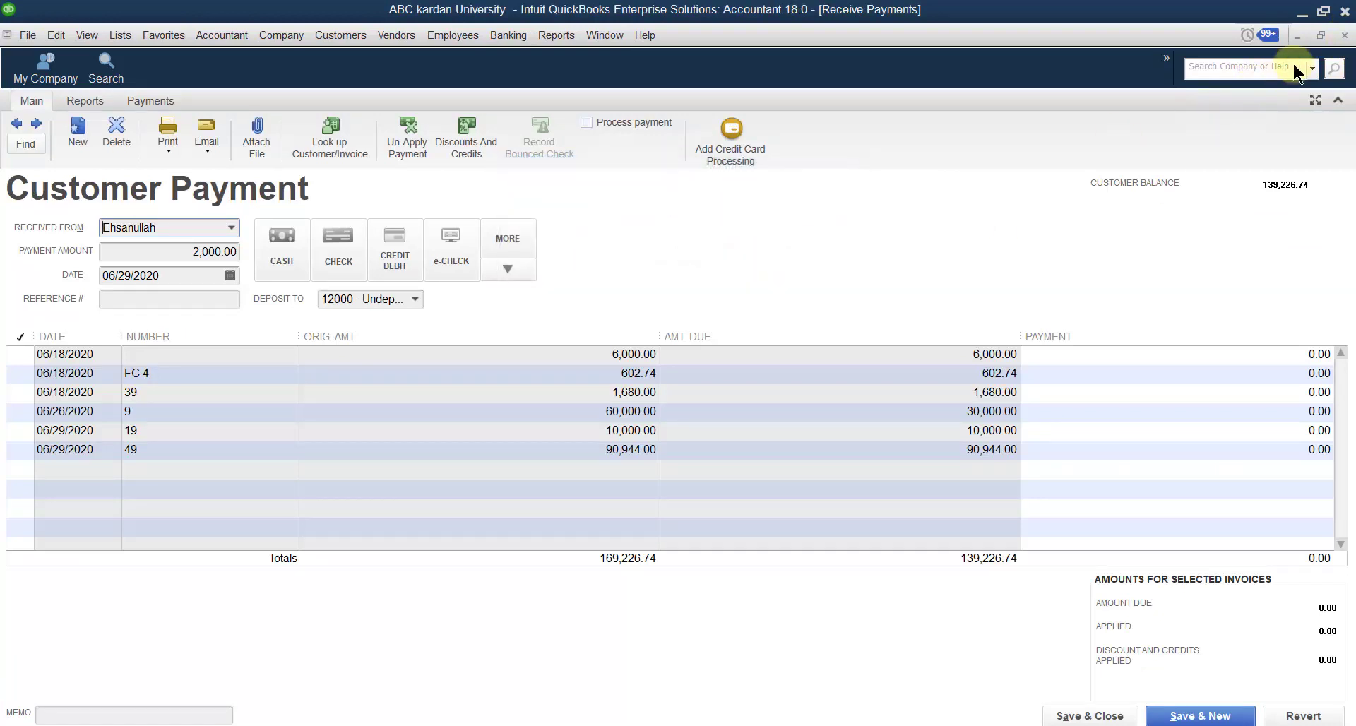
{"action": "left_click", "coordinate": [1343, 36]}
{"action": "left_click", "coordinate": [680, 253]}
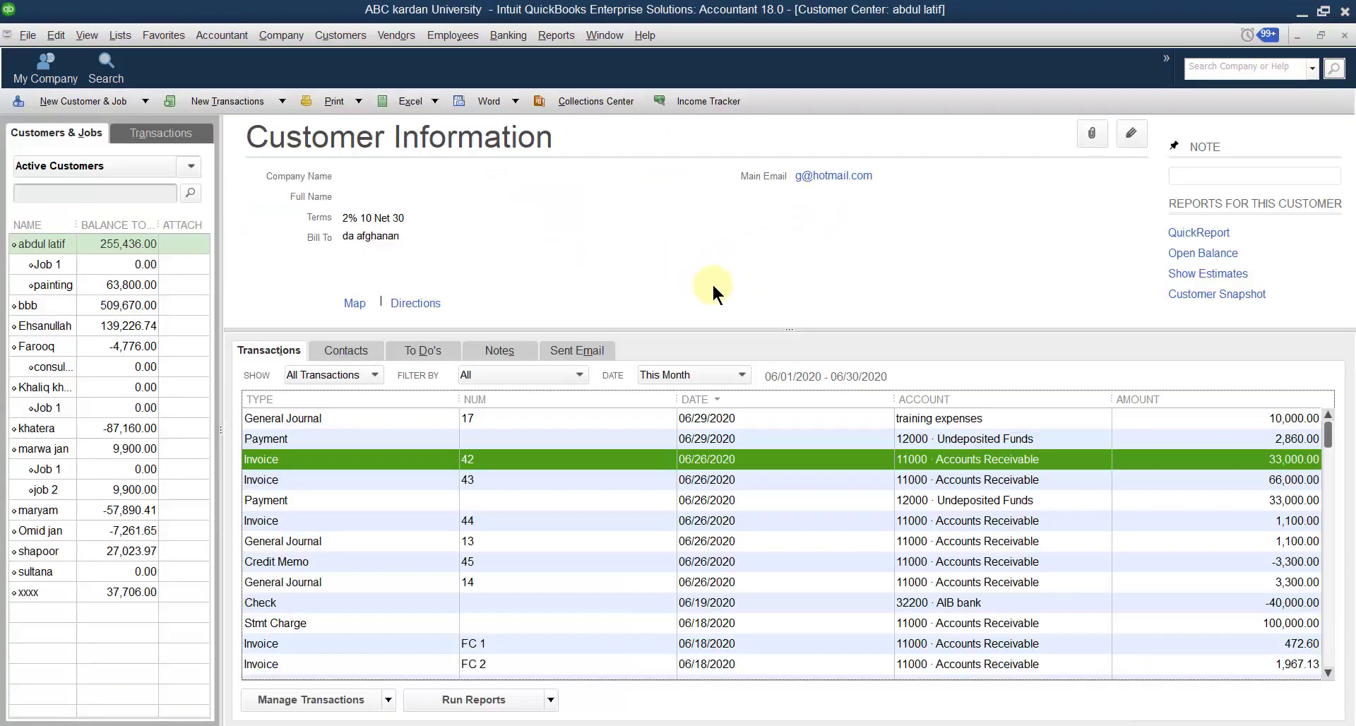
{"action": "left_click", "coordinate": [1344, 36]}
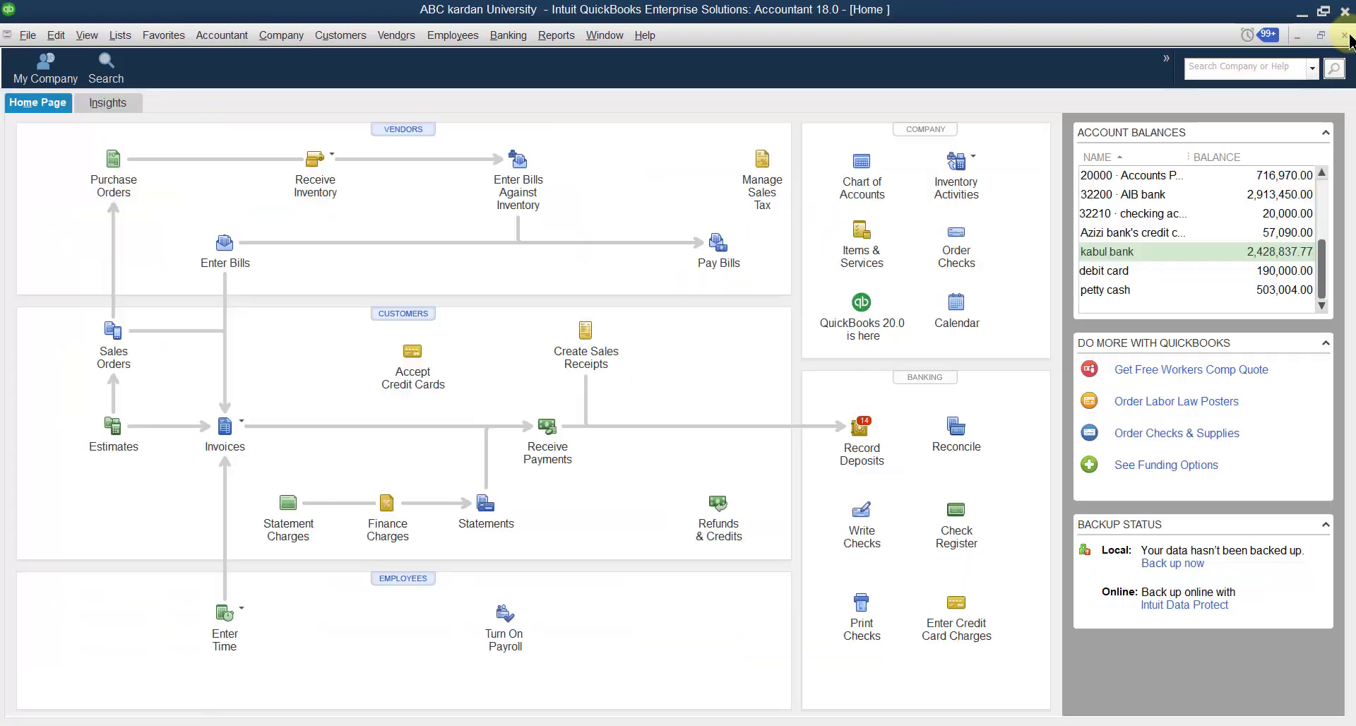
- Open the register of account 32200 · AIB bank and check its entries for the corrected 06/29/2020 deposit
{"action": "left_click", "coordinate": [509, 35]}
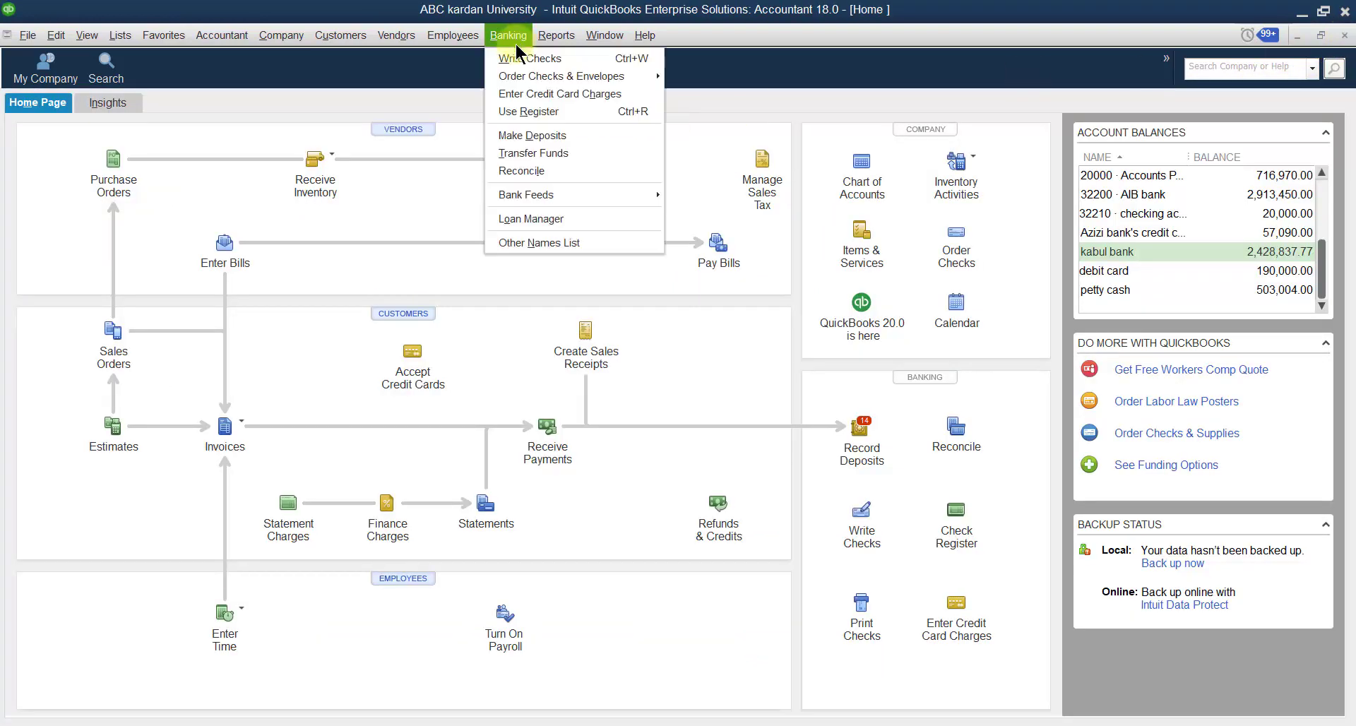
{"action": "left_click", "coordinate": [515, 112]}
{"action": "left_click", "coordinate": [323, 180]}
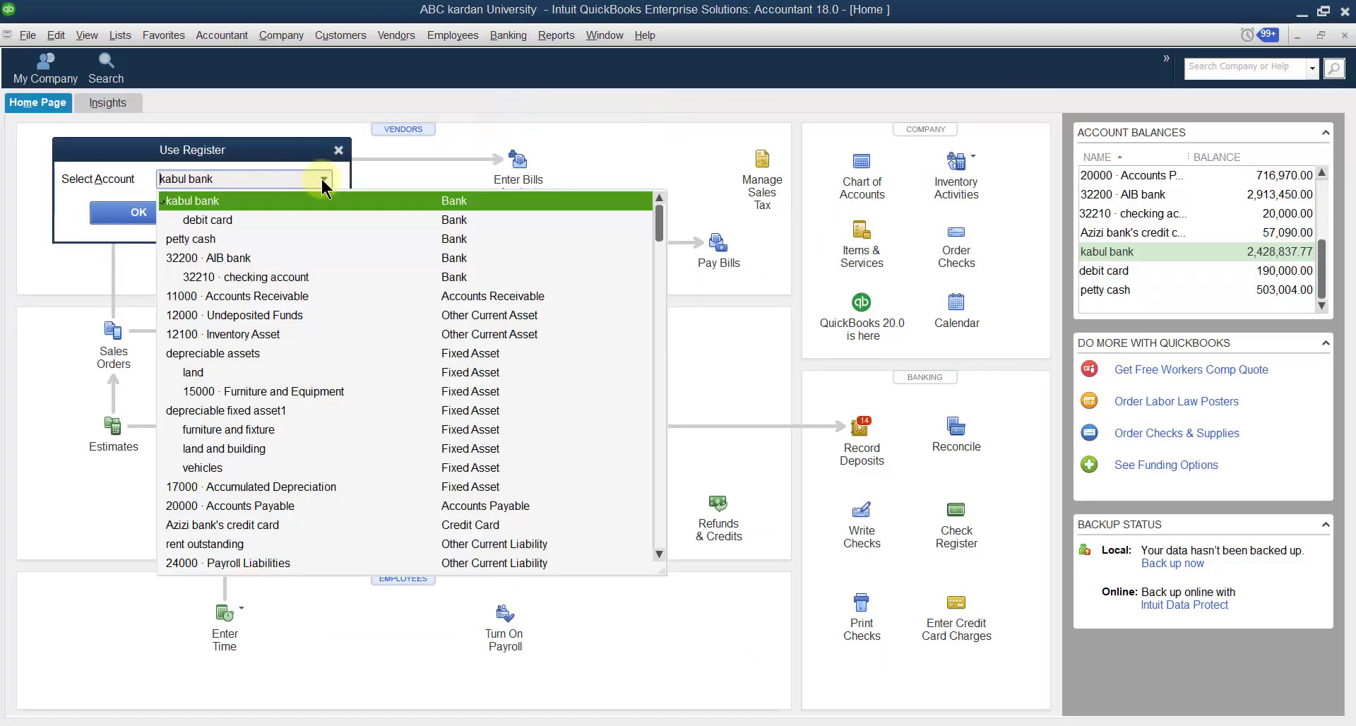
{"action": "left_click", "coordinate": [205, 260]}
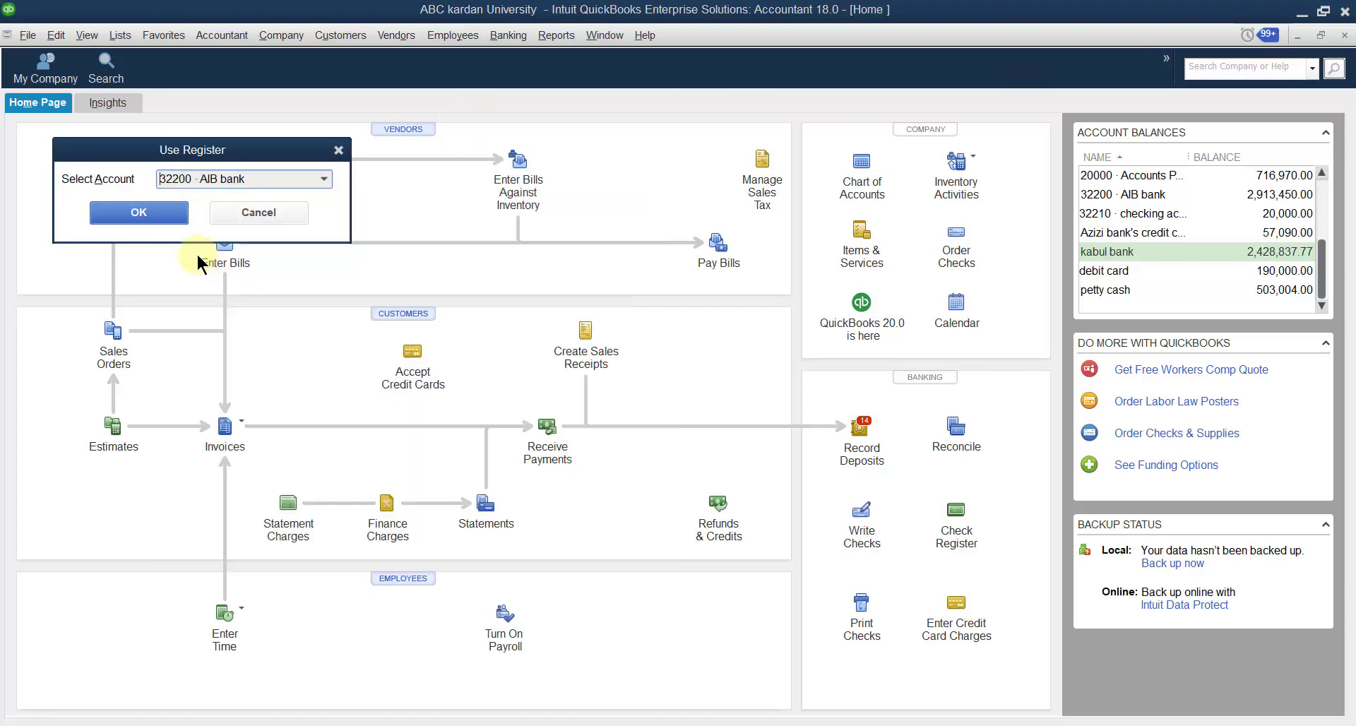
{"action": "left_click", "coordinate": [138, 213]}
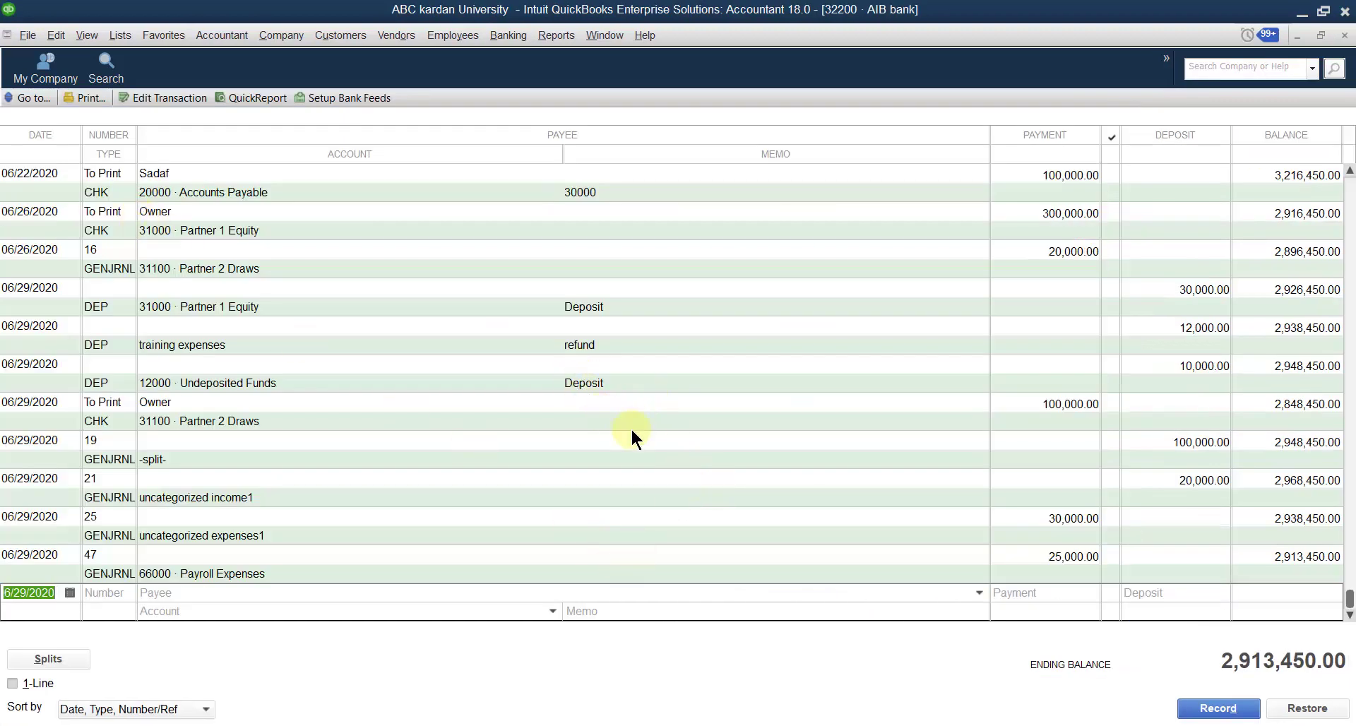
{"action": "scroll", "coordinate": [629, 427], "scroll_direction": "up", "scroll_amount": 15}
{"action": "scroll", "coordinate": [632, 436], "scroll_direction": "down", "scroll_amount": 15}
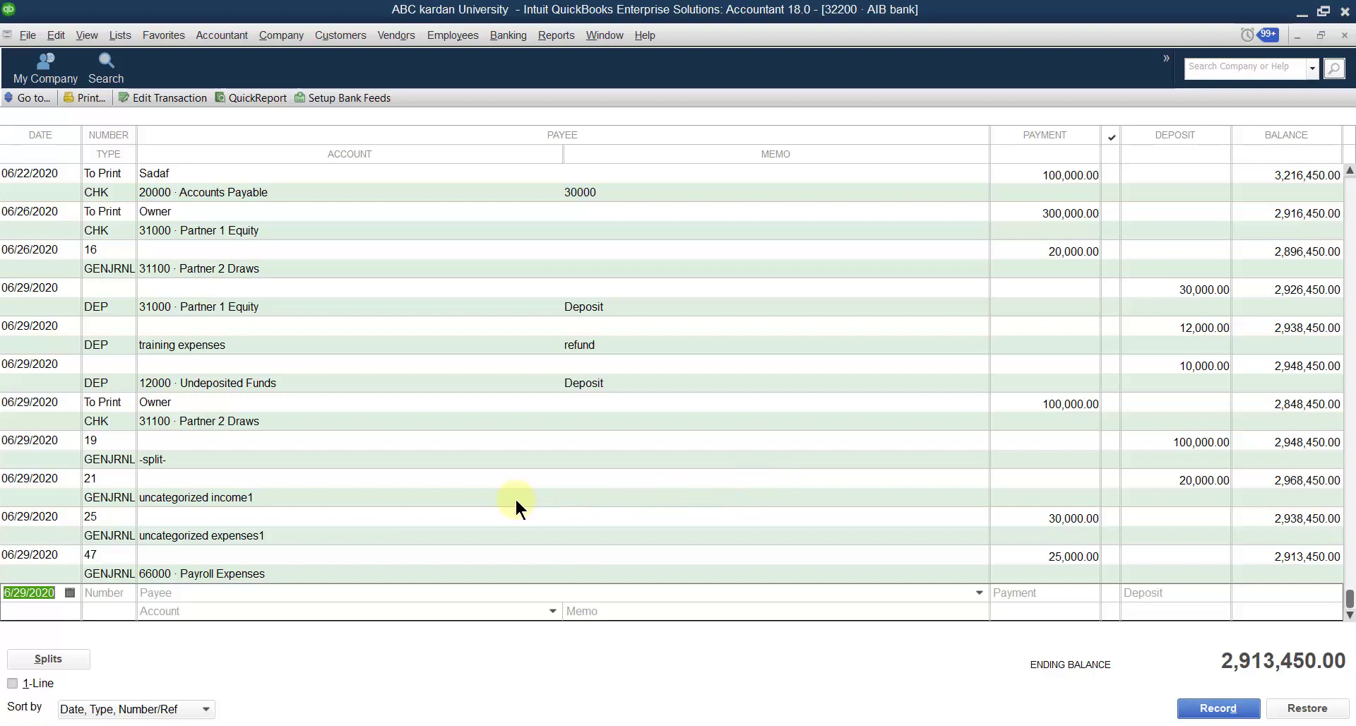
{"action": "scroll", "coordinate": [515, 497], "scroll_direction": "up", "scroll_amount": 10}
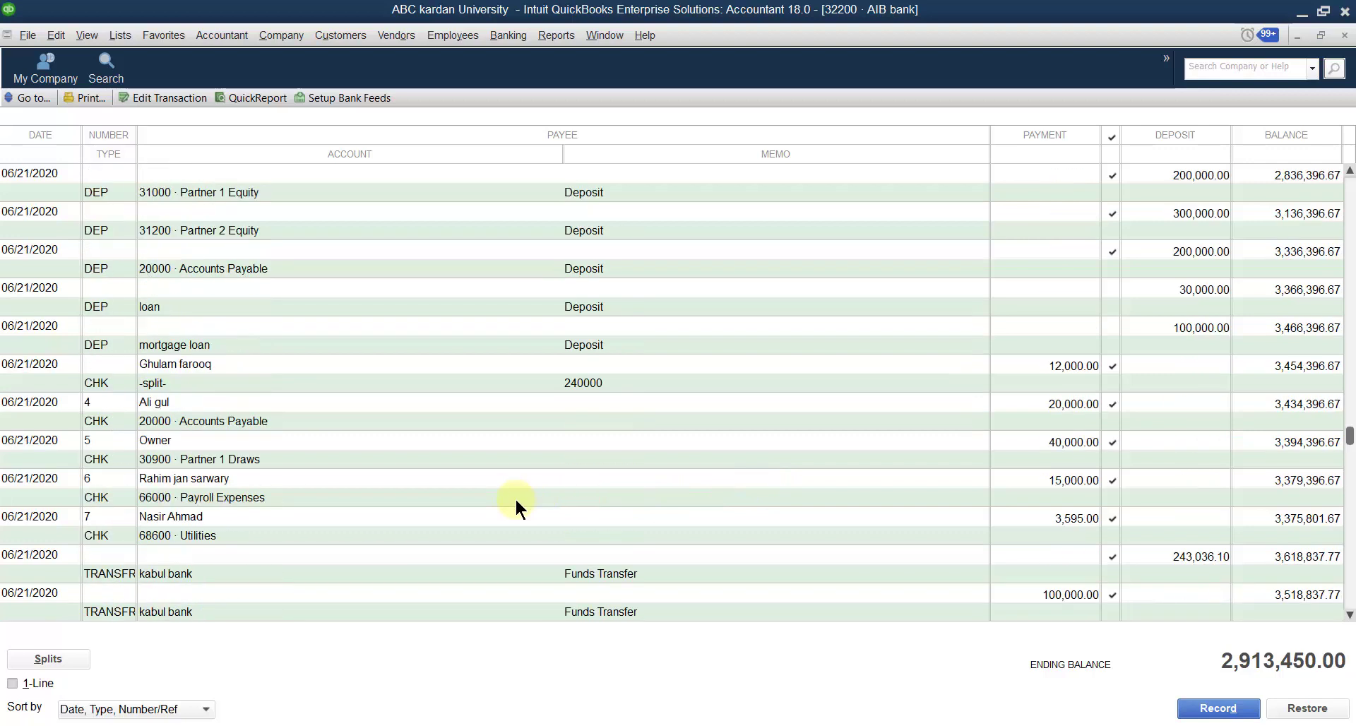
{"action": "scroll", "coordinate": [514, 497], "scroll_direction": "up", "scroll_amount": 1}
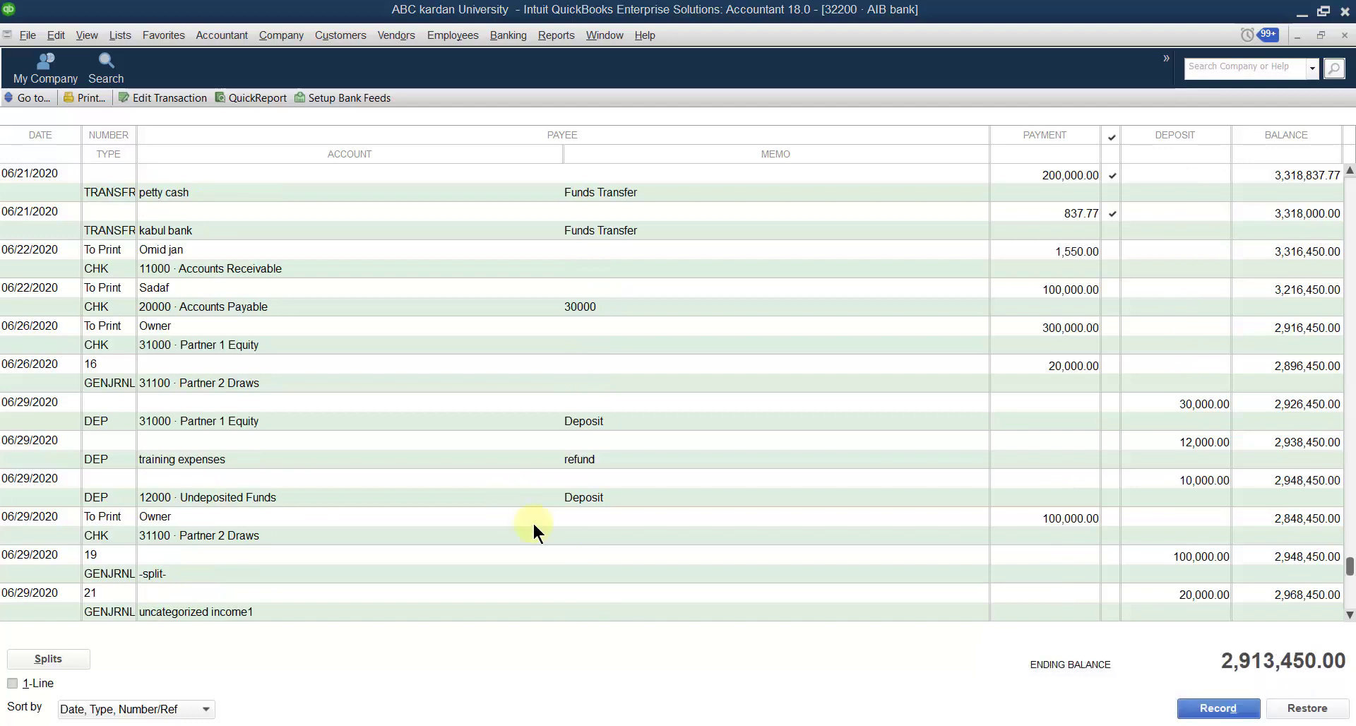
- Look through the earlier entries in the register of 32200 · AIB bank and close the register
{"action": "scroll", "coordinate": [546, 544], "scroll_direction": "up", "scroll_amount": 6}
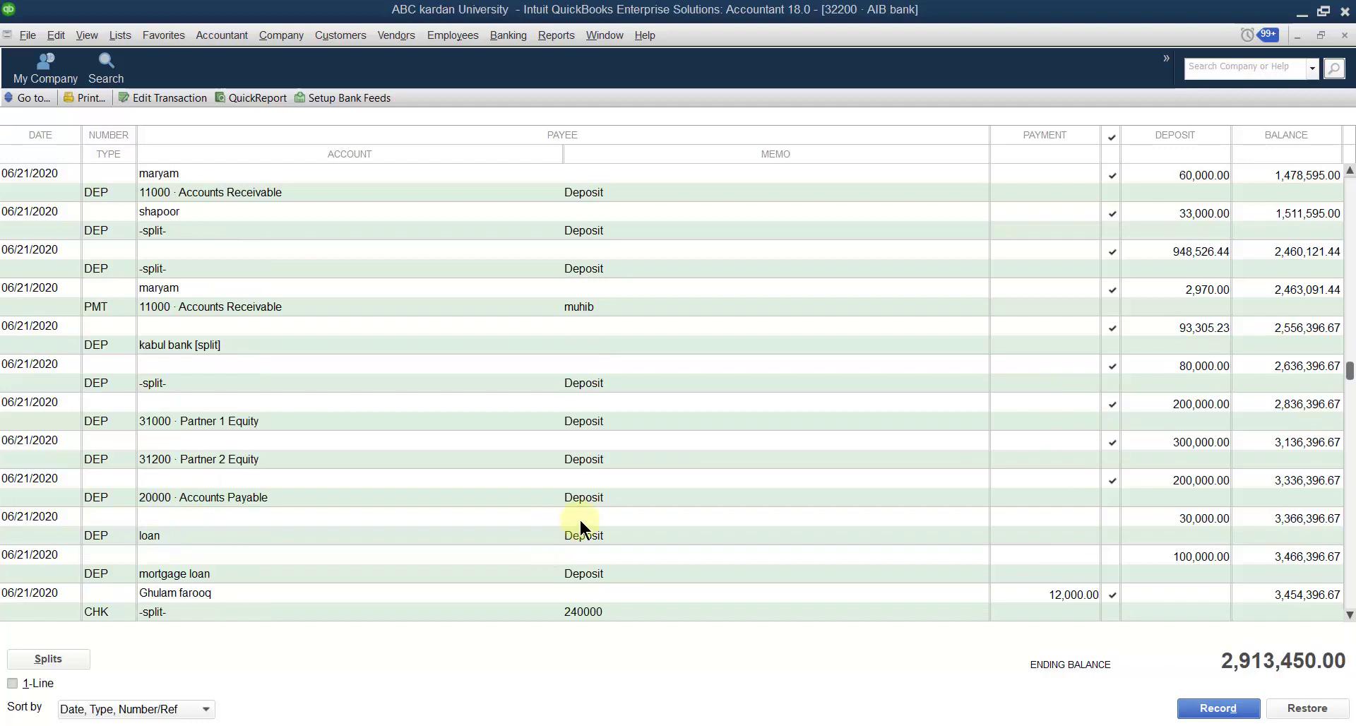
{"action": "scroll", "coordinate": [577, 524], "scroll_direction": "up", "scroll_amount": 3}
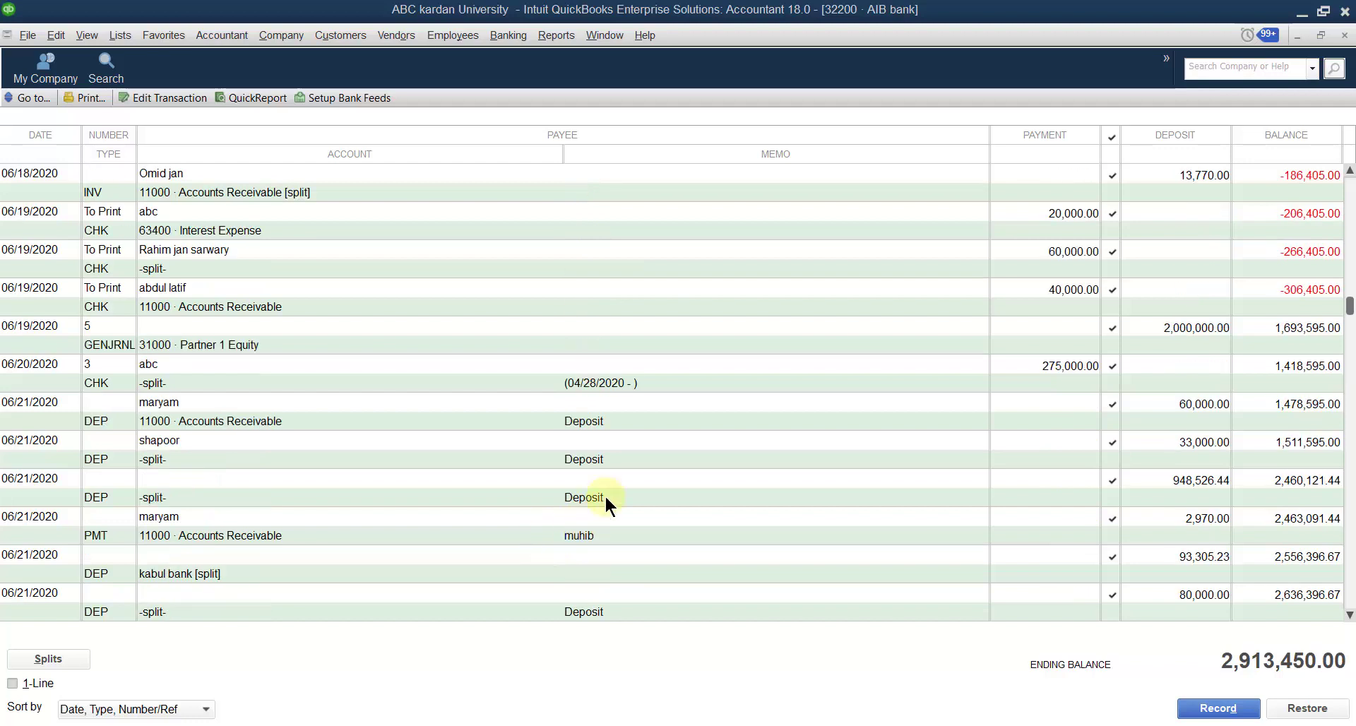
{"action": "left_click", "coordinate": [1344, 35]}
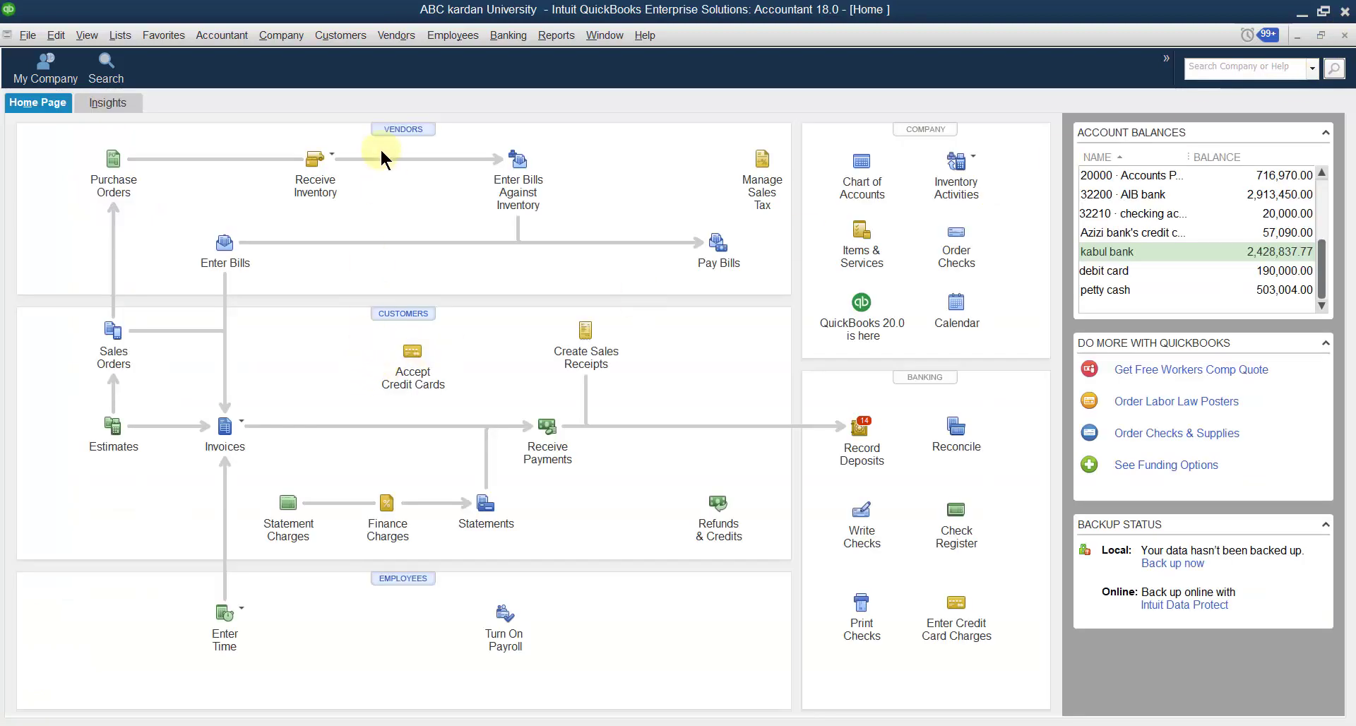
- Start a new customer payment, consult the written correction steps in Word, and choose bbb as the paying customer
{"action": "left_click", "coordinate": [340, 35]}
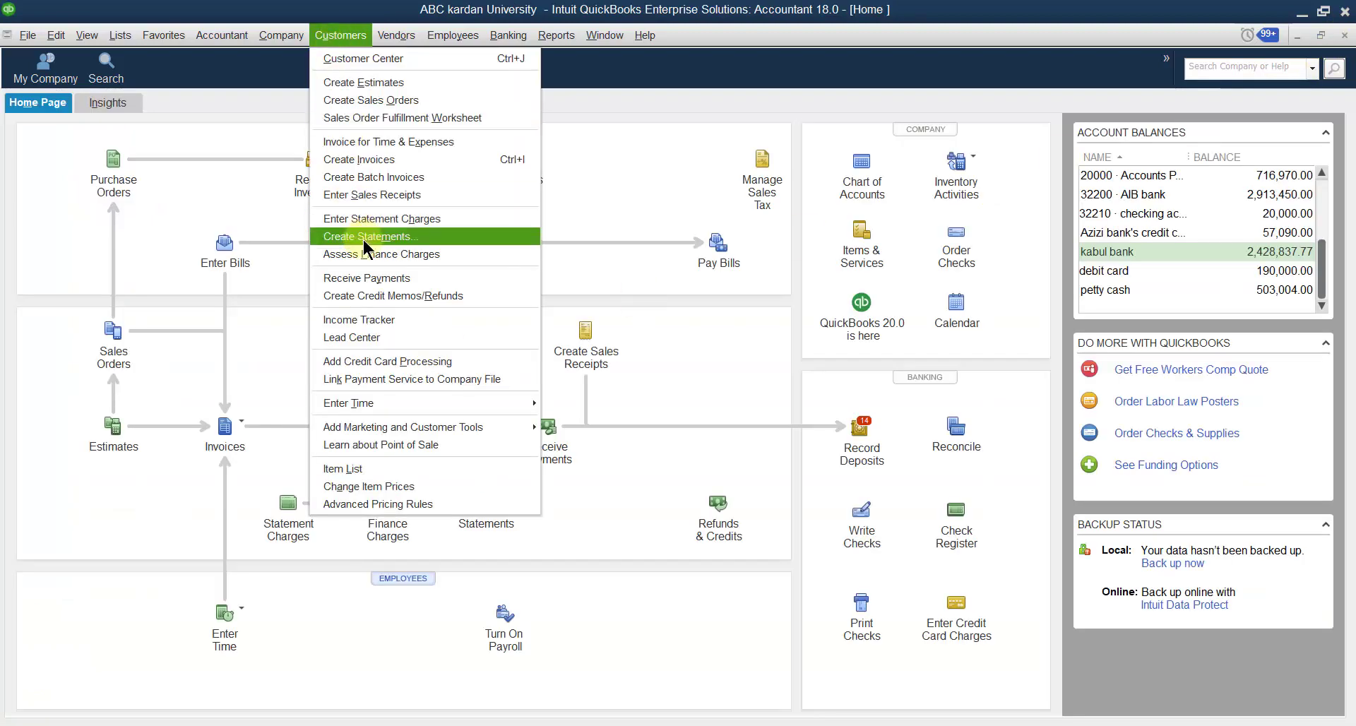
{"action": "left_click", "coordinate": [354, 279]}
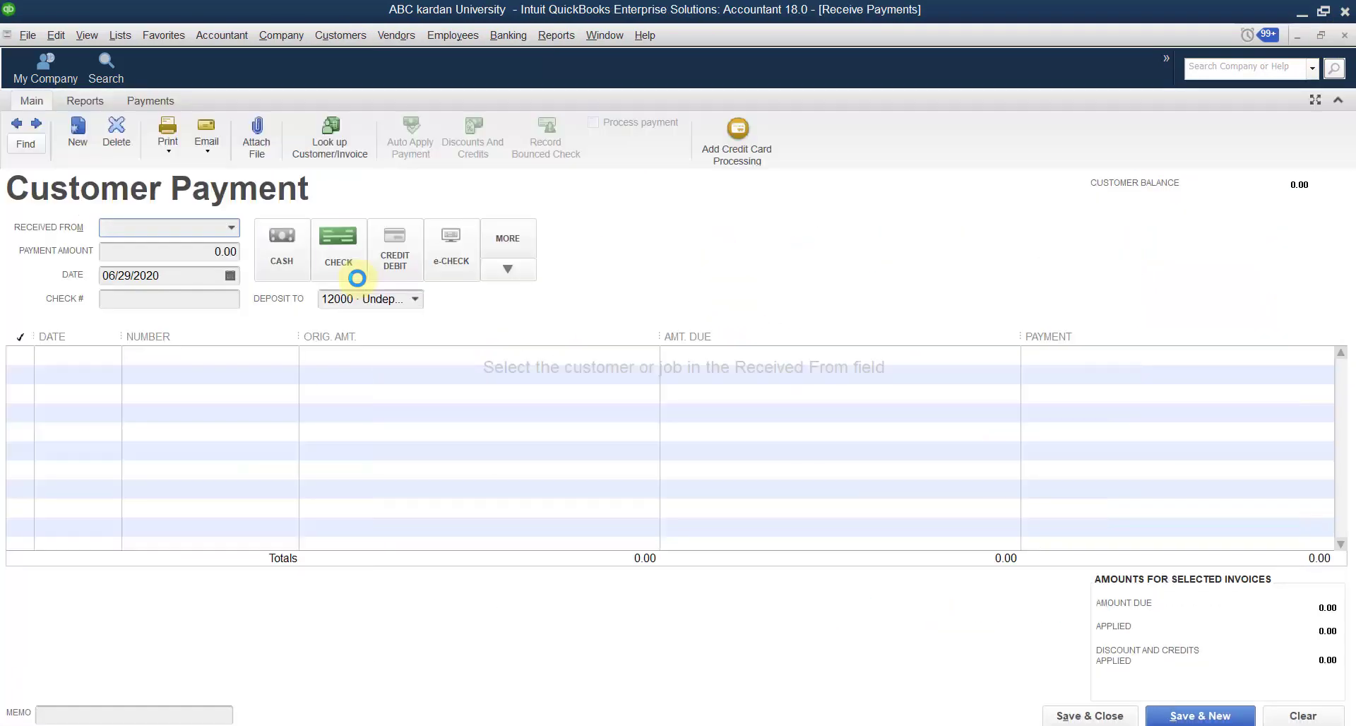
{"action": "left_click", "coordinate": [982, 725]}
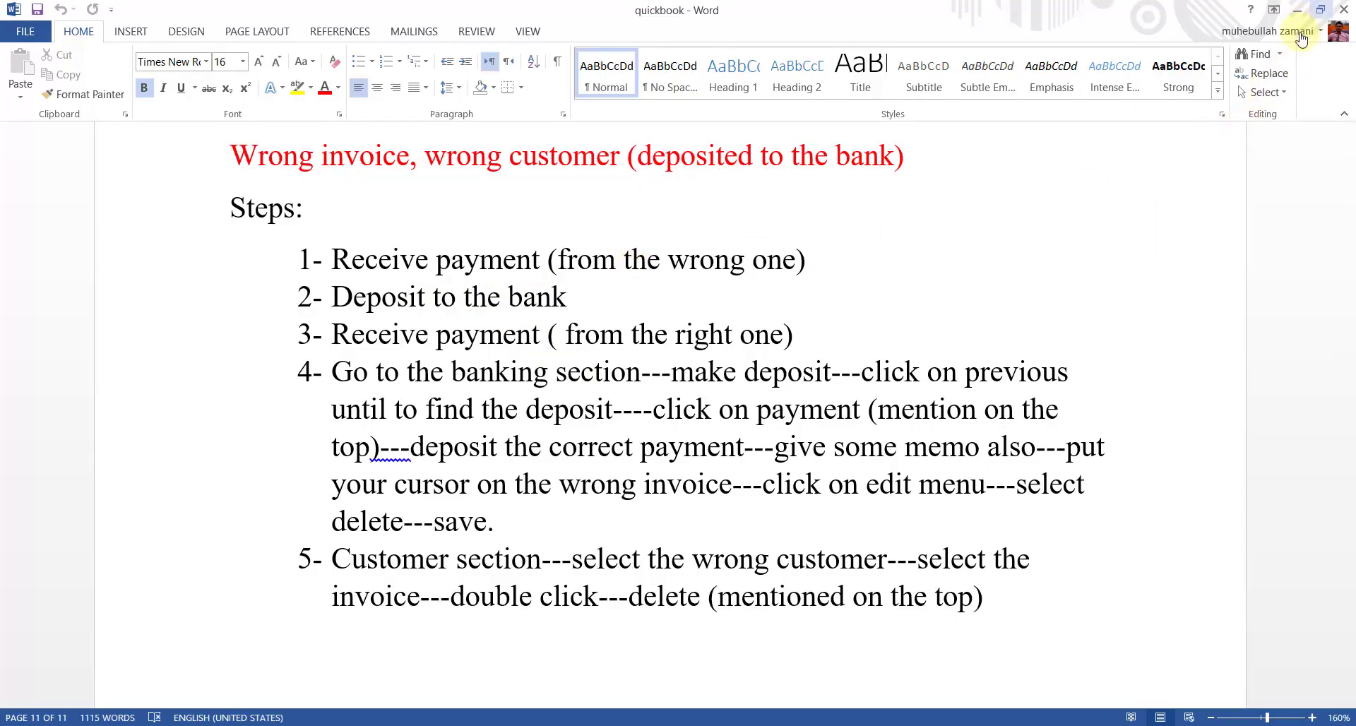
{"action": "left_click", "coordinate": [889, 725]}
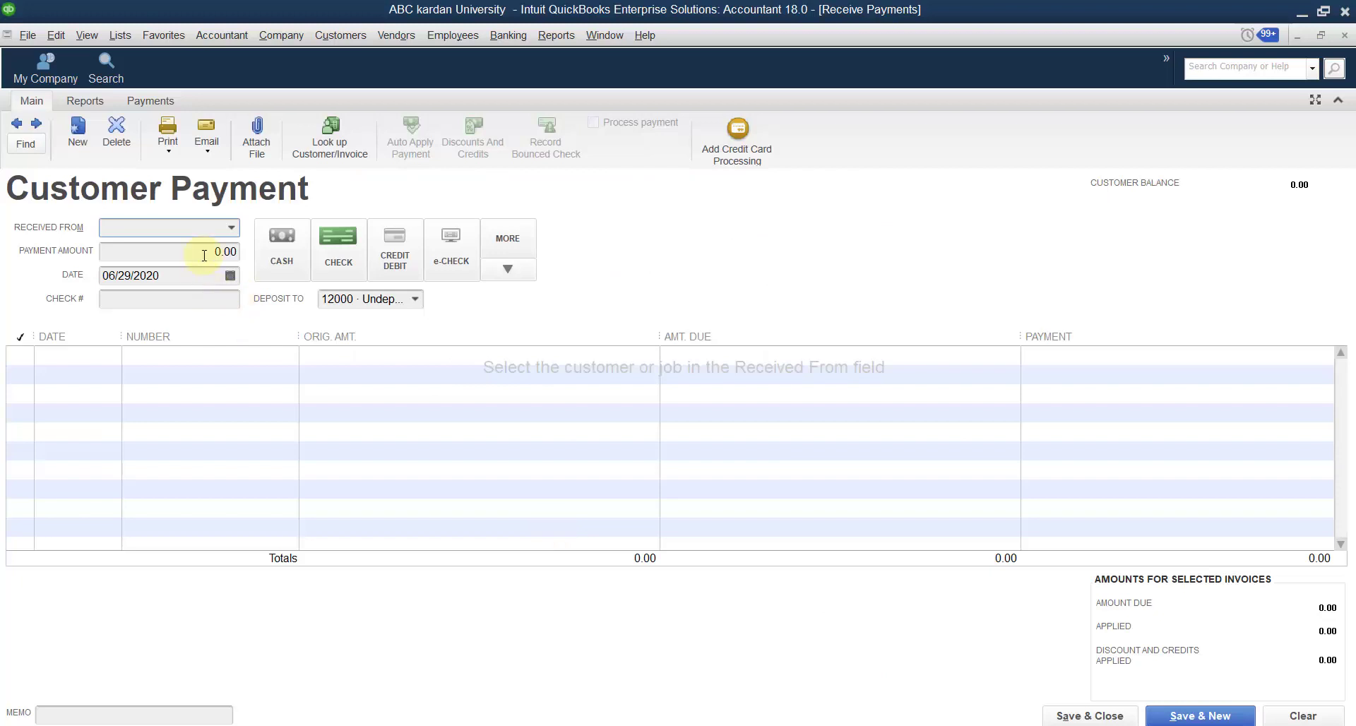
{"action": "left_click", "coordinate": [231, 227]}
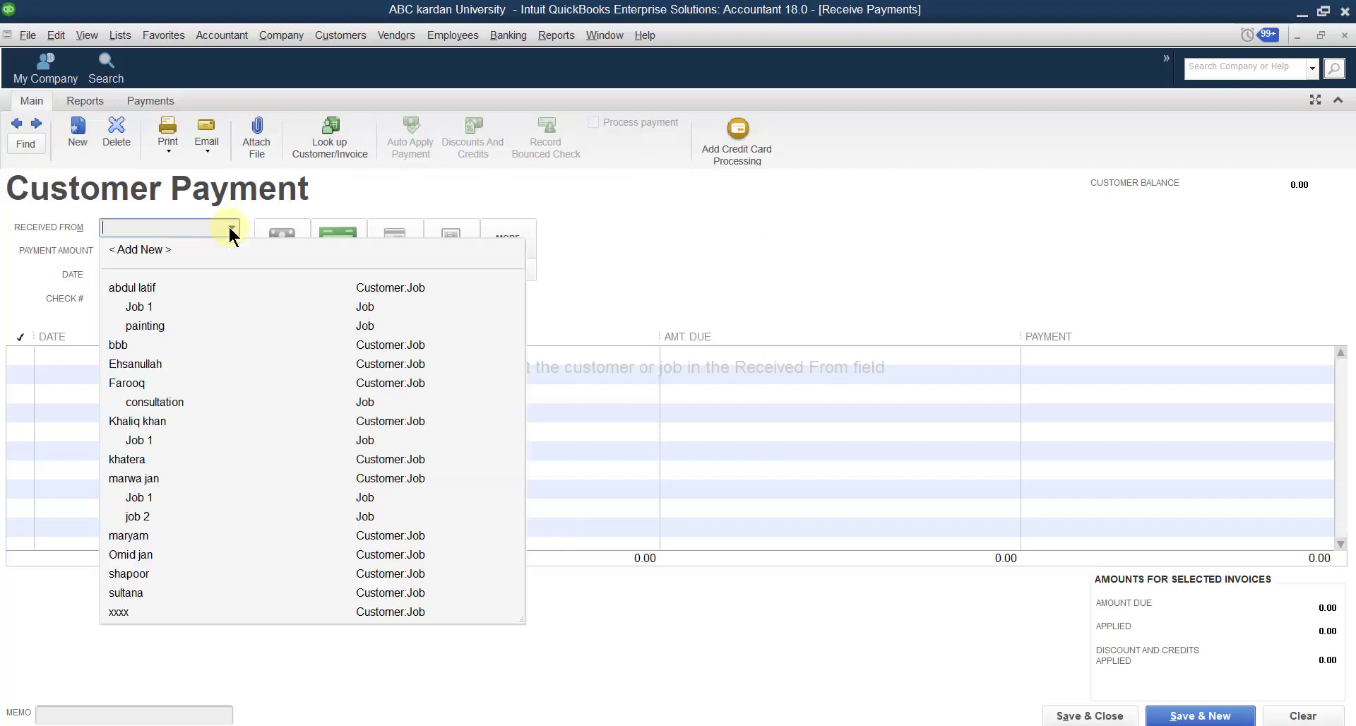
{"action": "left_click", "coordinate": [125, 343]}
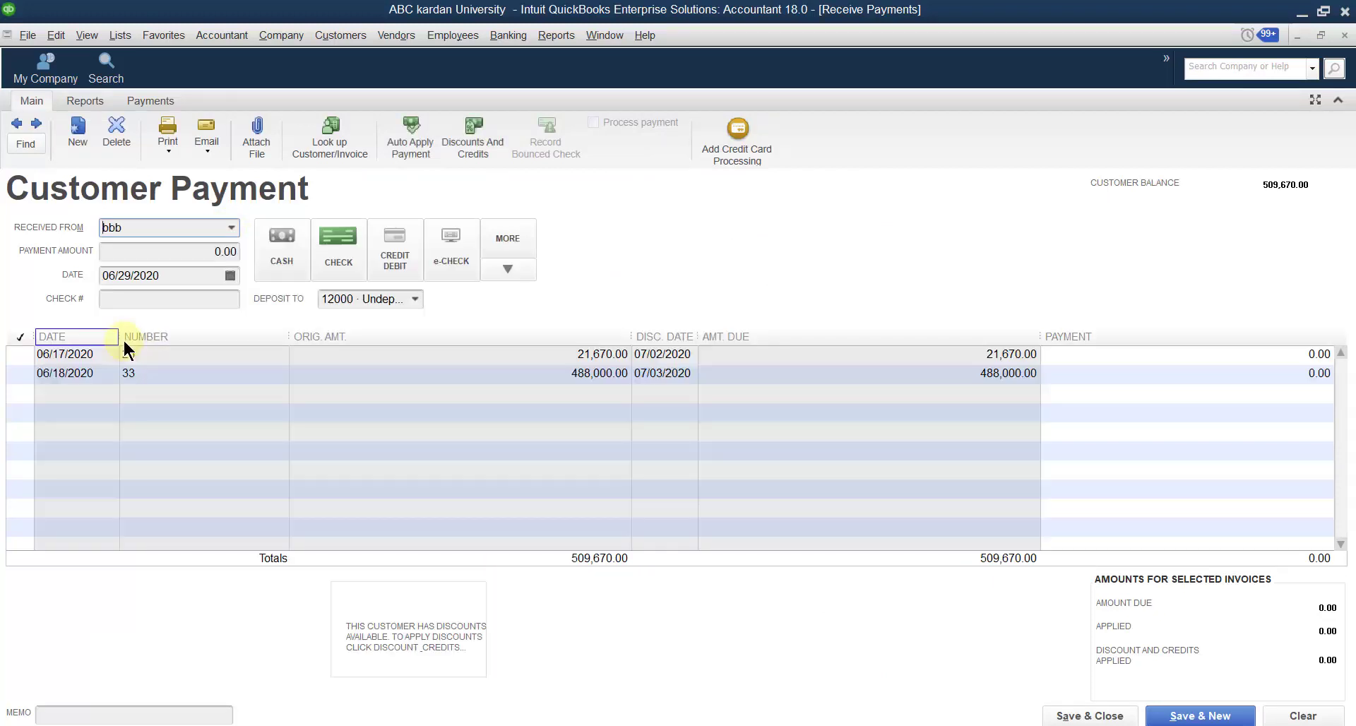
- Apply a payment of 5,000 to bbb's invoice 25 dated 06/17/2020, enter the memo 333, and save the payment
{"action": "left_click", "coordinate": [21, 356]}
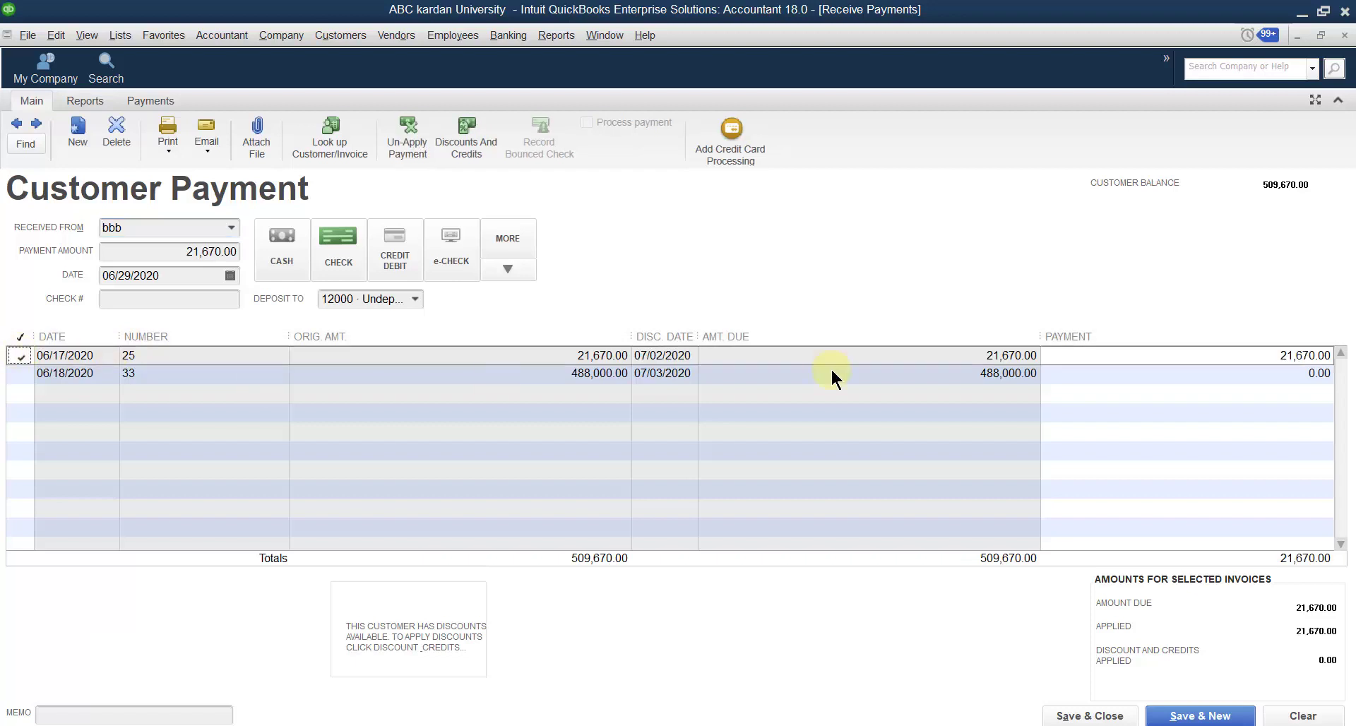
{"action": "left_click", "coordinate": [1264, 353]}
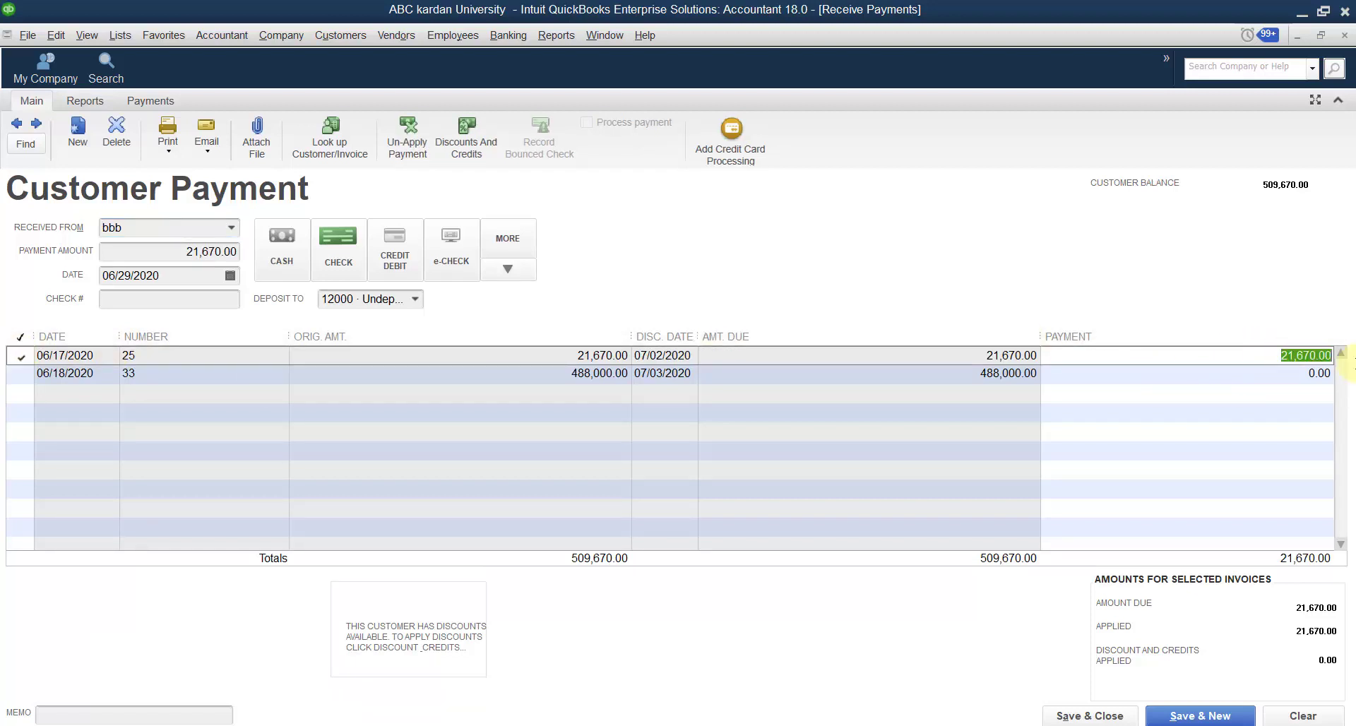
{"action": "type", "text": "5000"}
{"action": "left_click", "coordinate": [188, 715]}
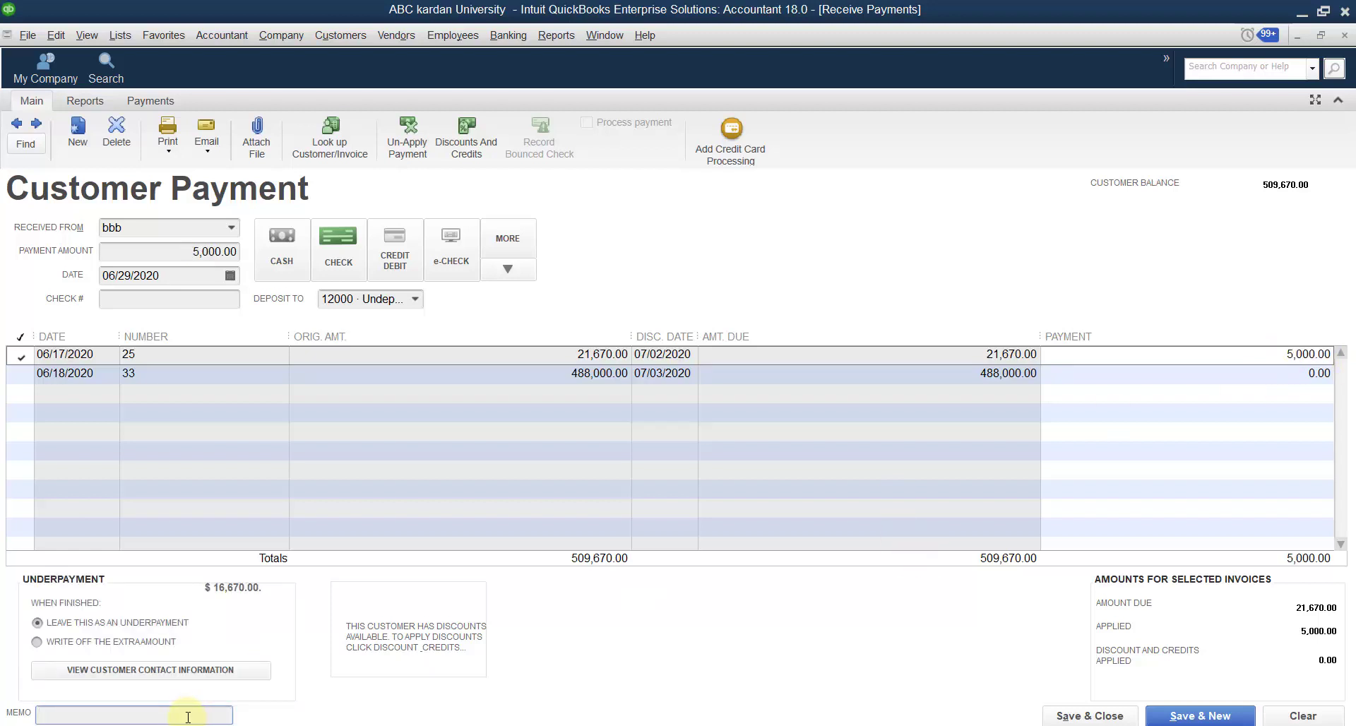
{"action": "type", "text": "333"}
{"action": "left_click", "coordinate": [1089, 716]}
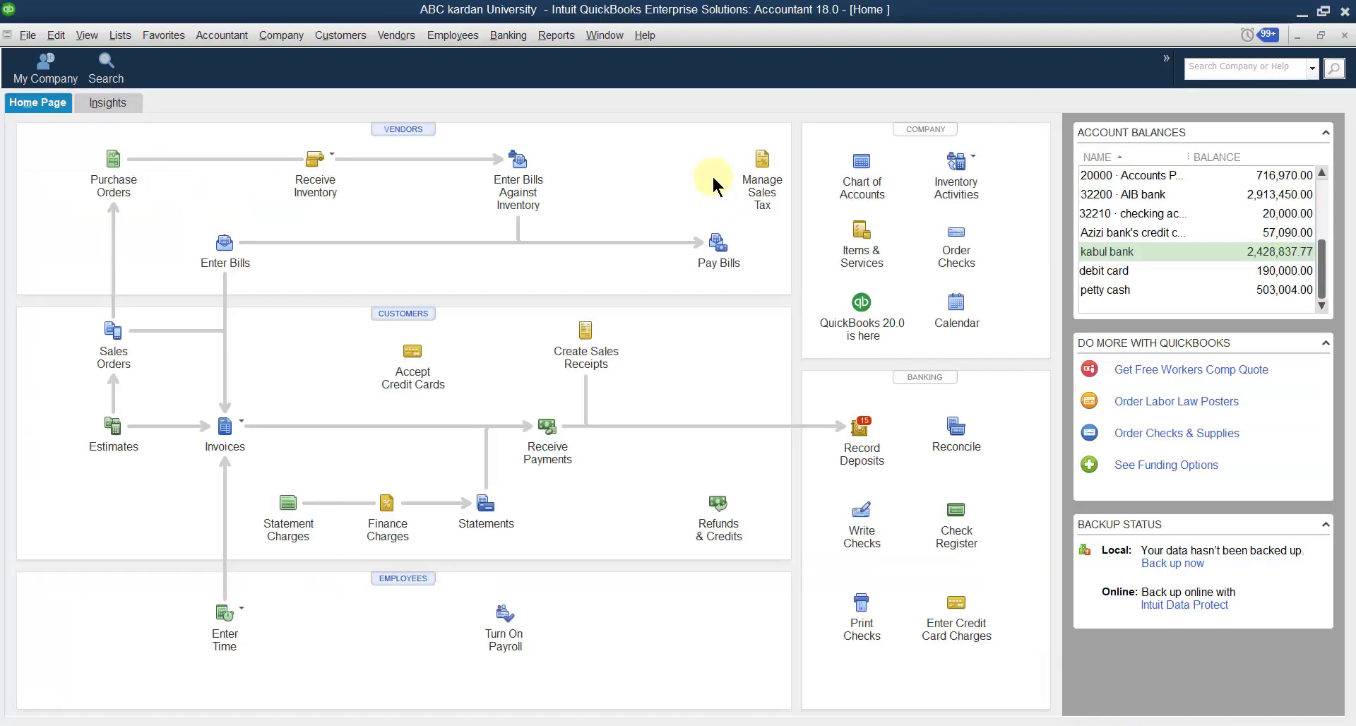
- Start a bank deposit and include bbb's 06/29/2020 payment of 5,000
{"action": "left_click", "coordinate": [505, 35]}
{"action": "left_click", "coordinate": [524, 134]}
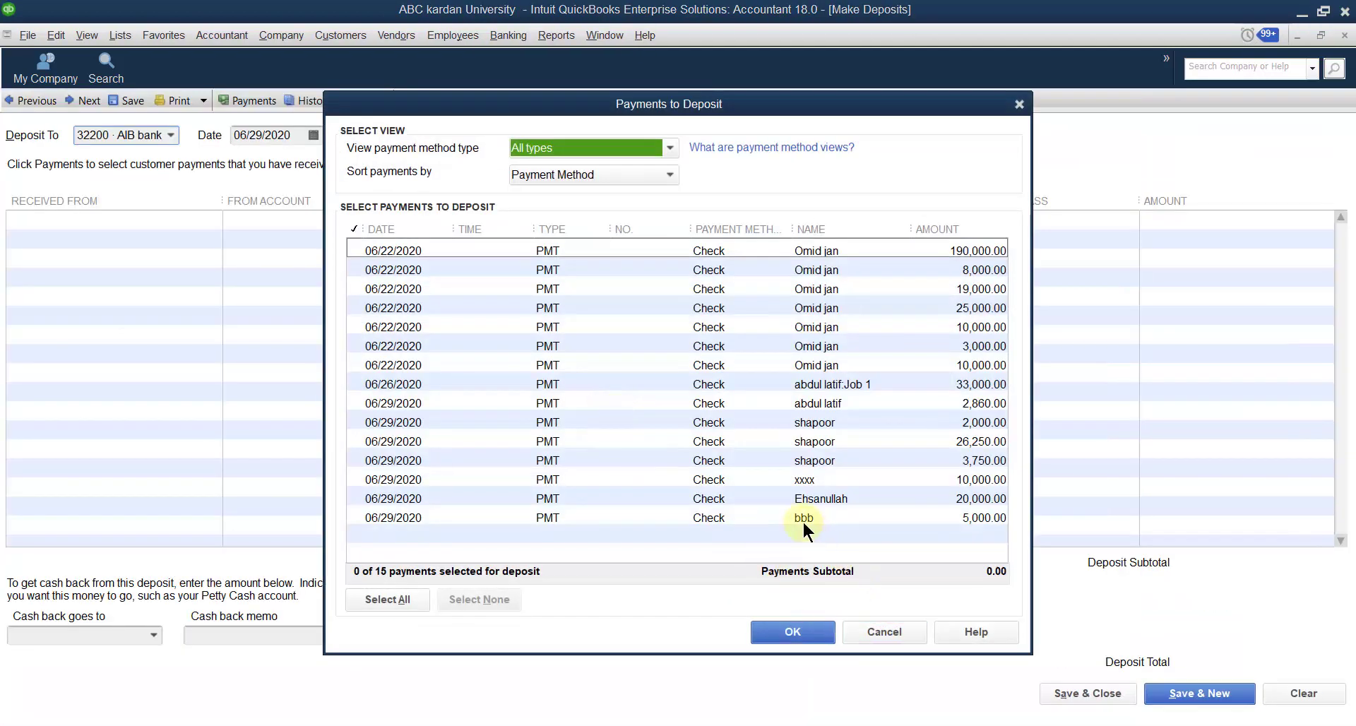
{"action": "left_click", "coordinate": [802, 518]}
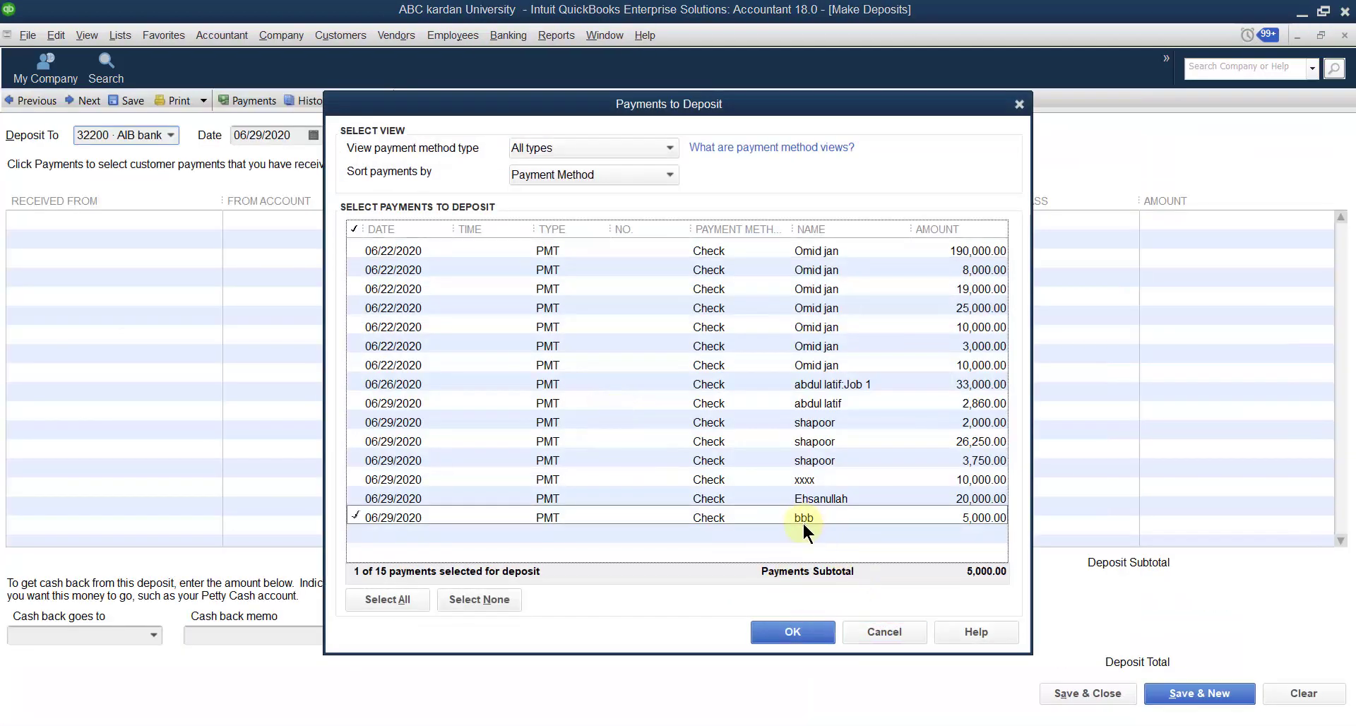
{"action": "left_click", "coordinate": [793, 631]}
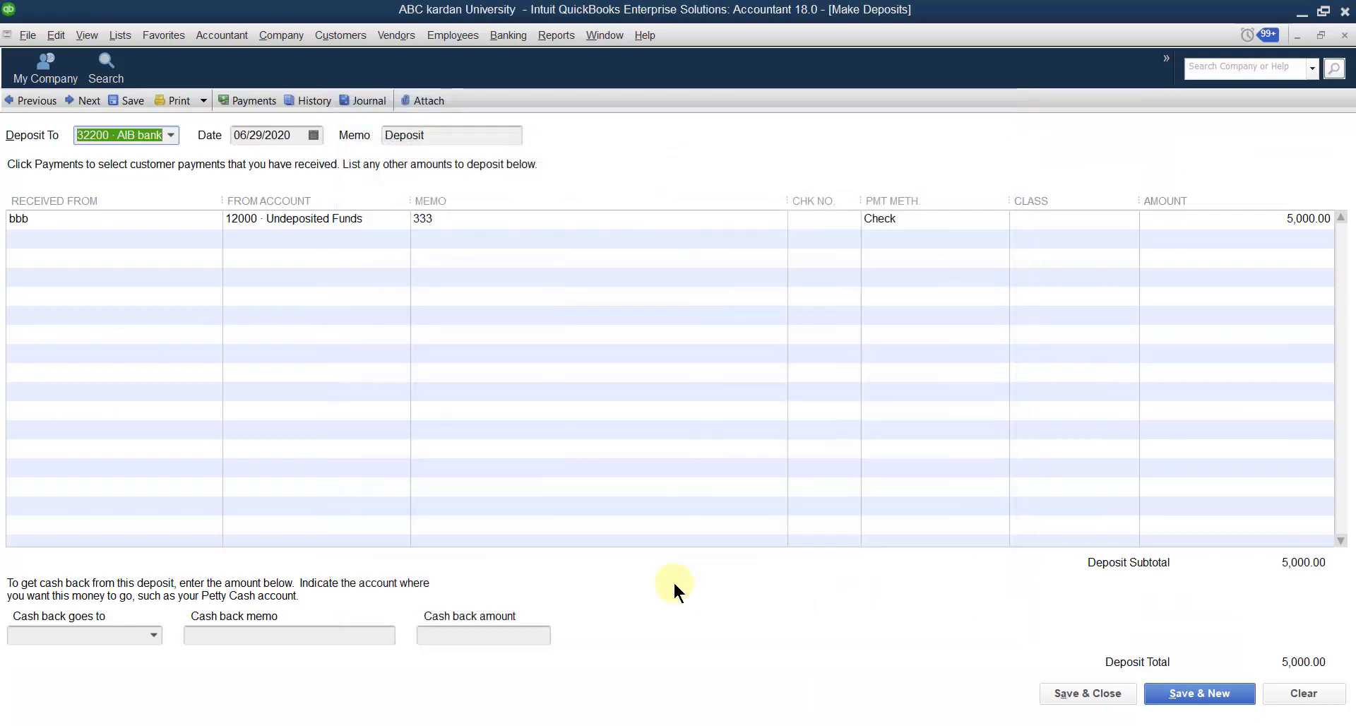
- Set the deposit account to kabul bank, replace the deposit memo with 333, and save the deposit
{"action": "left_click", "coordinate": [170, 135]}
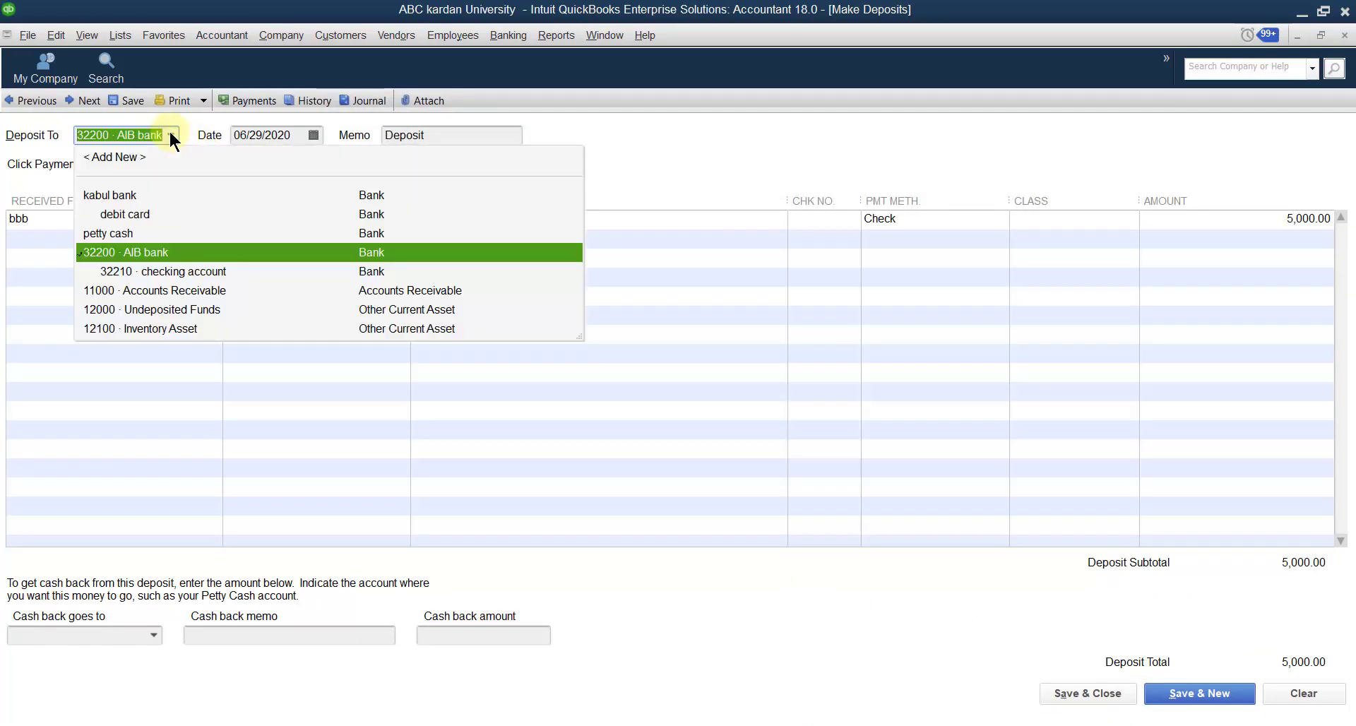
{"action": "left_click", "coordinate": [112, 194]}
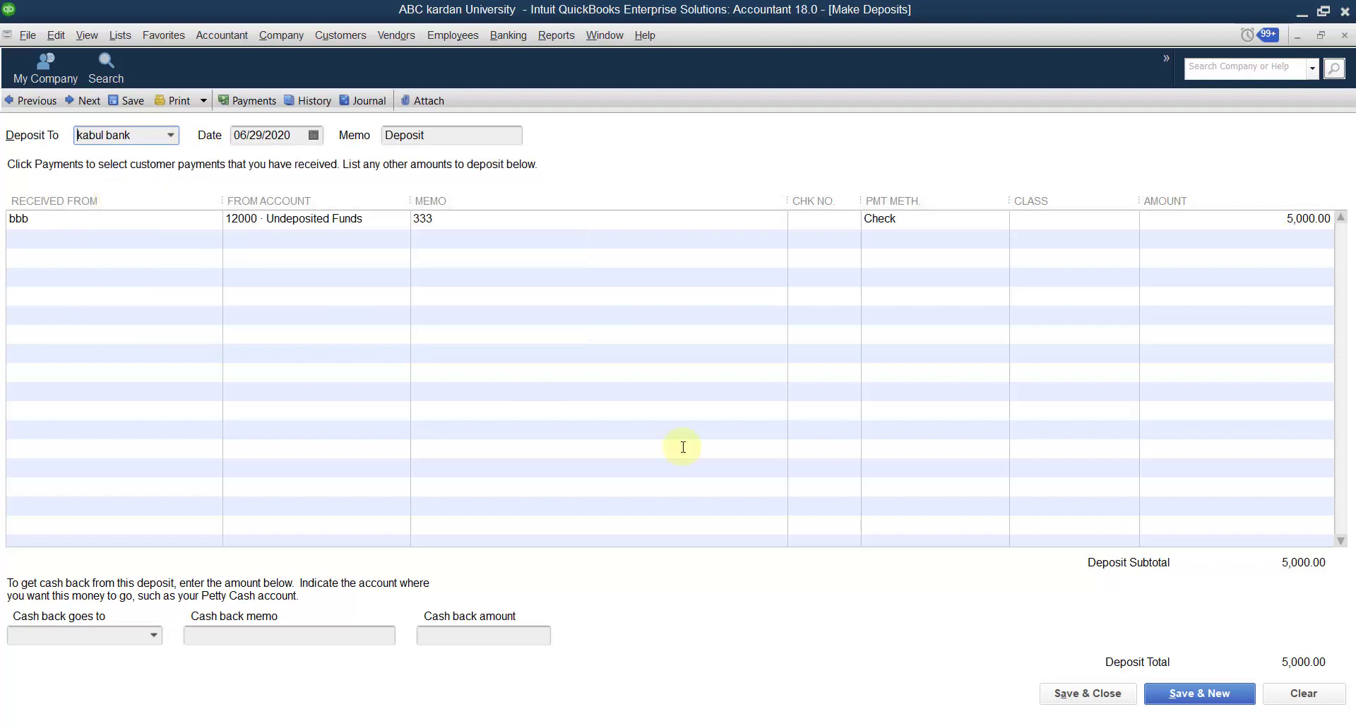
{"action": "left_click", "coordinate": [448, 133]}
{"action": "key", "text": "BackSpace"}
{"action": "type", "text": "333"}
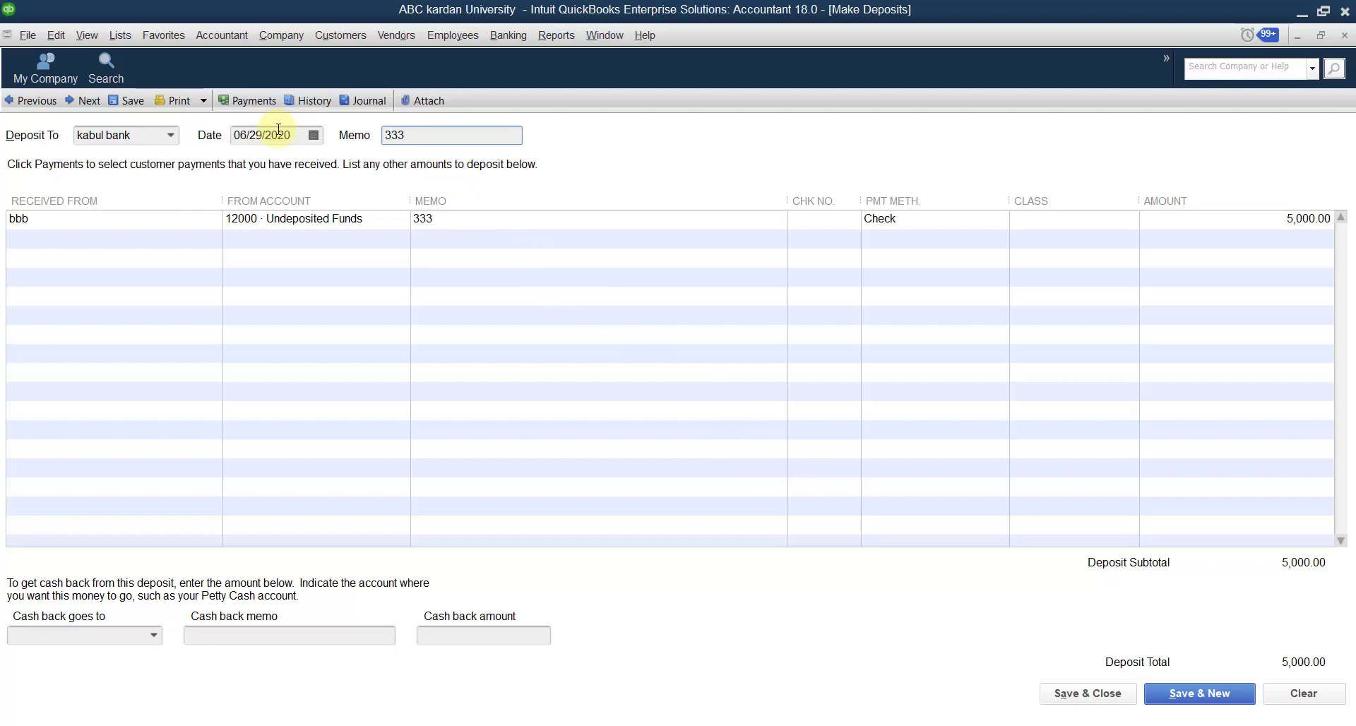
{"action": "type", "text": "Z"}
{"action": "left_click", "coordinate": [1088, 693]}
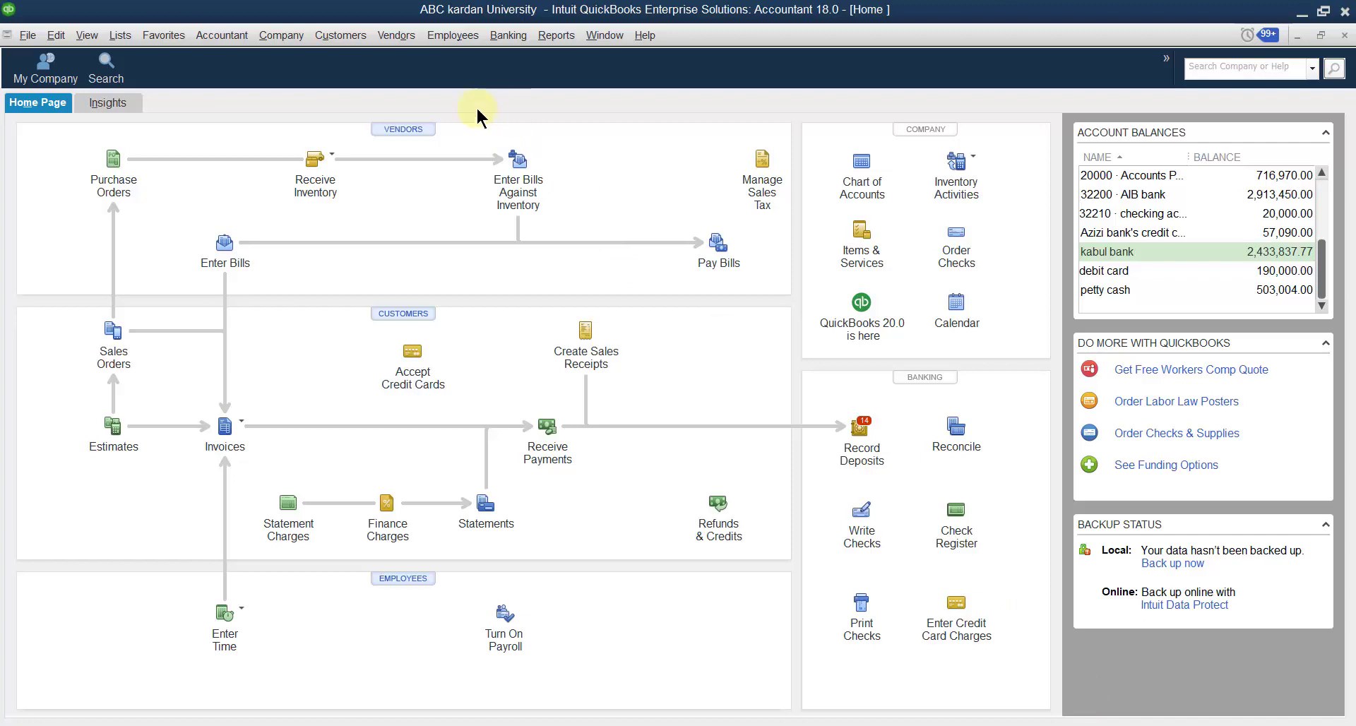
- Transfer 33,837.77 from kabul bank to 32200 · AIB bank, save the transfer, and close the transfer form
{"action": "left_click", "coordinate": [508, 34]}
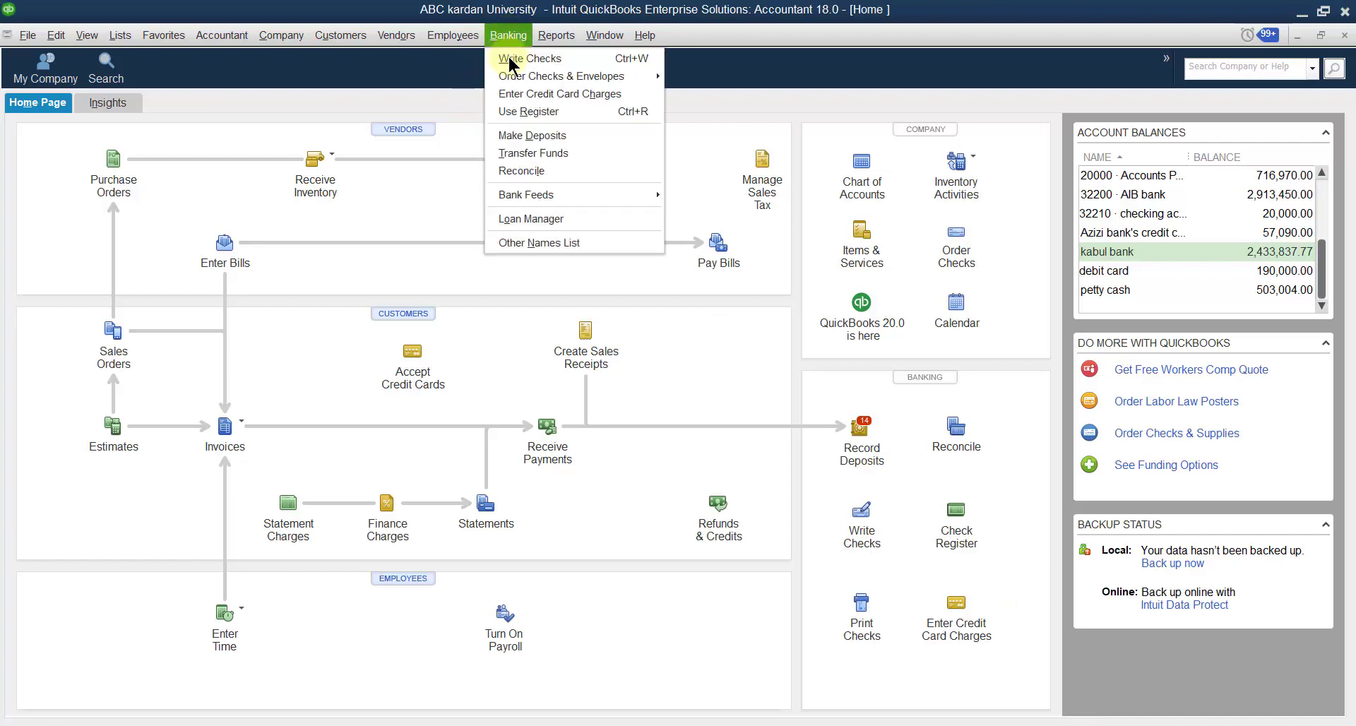
{"action": "left_click", "coordinate": [537, 152]}
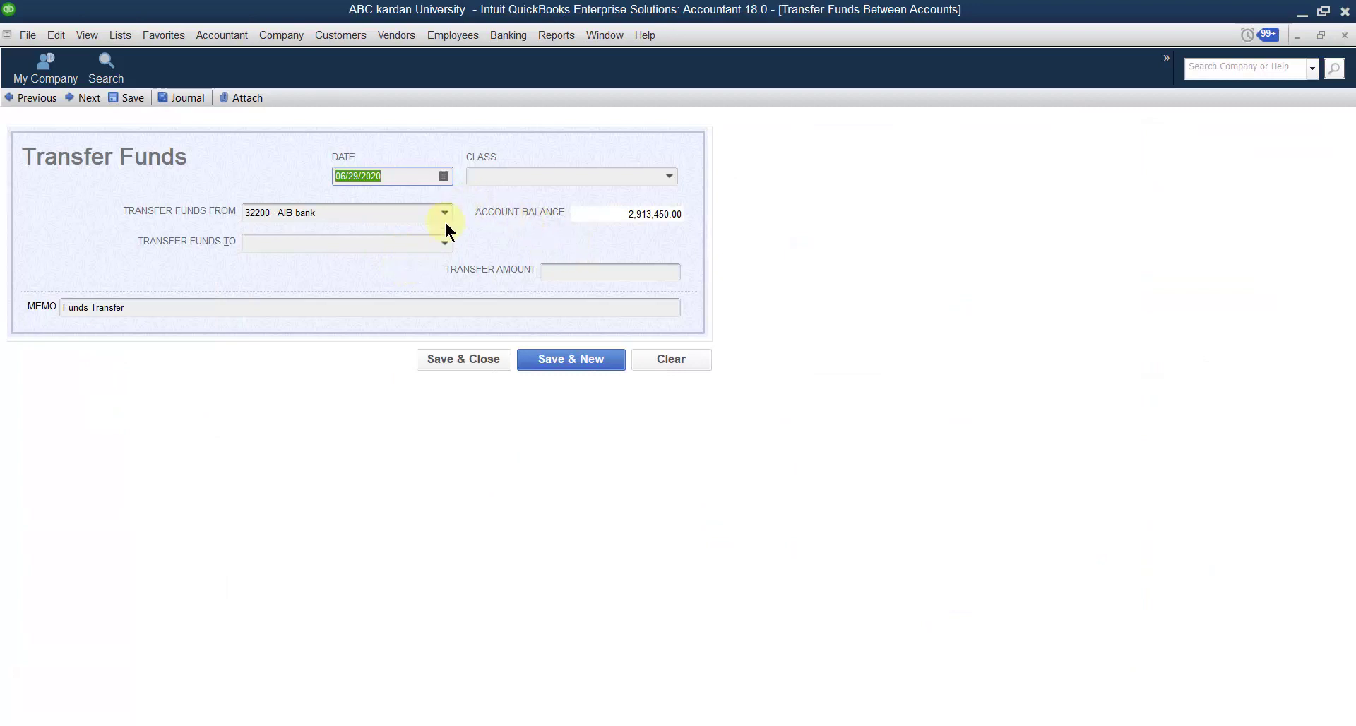
{"action": "left_click", "coordinate": [443, 212]}
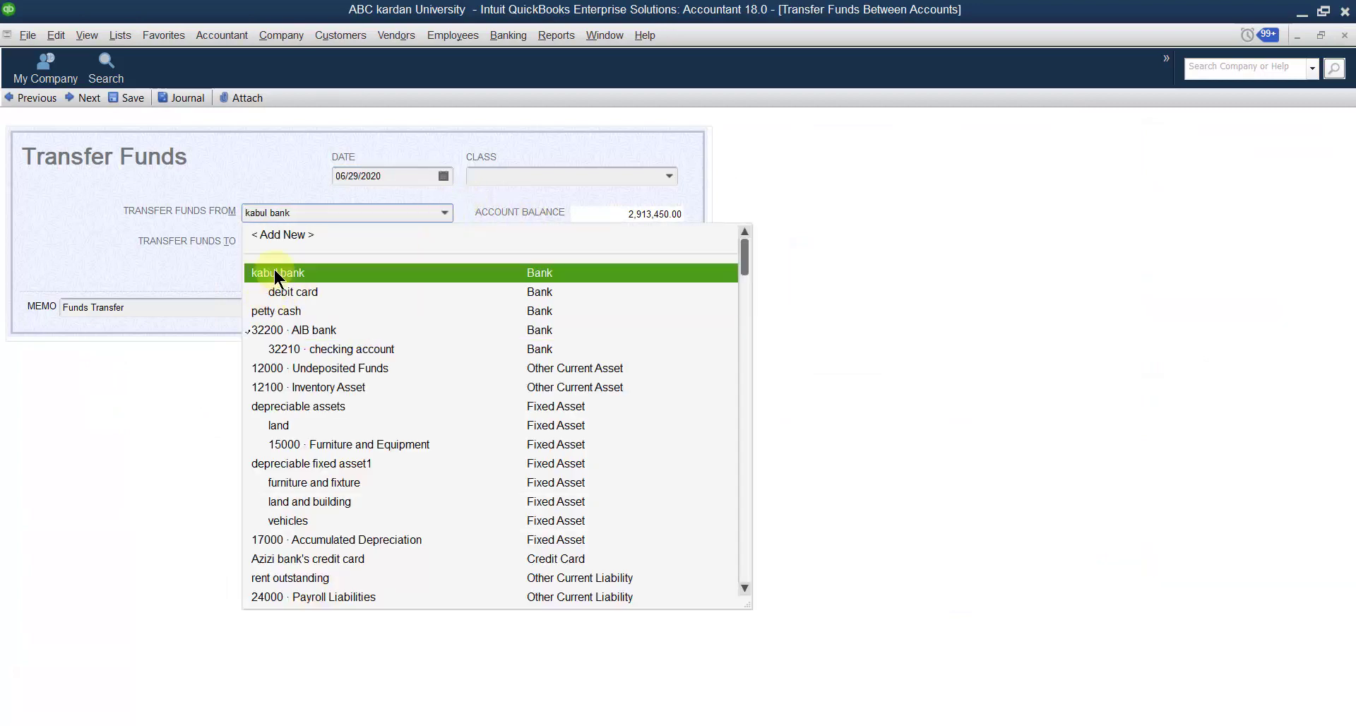
{"action": "left_click", "coordinate": [274, 271]}
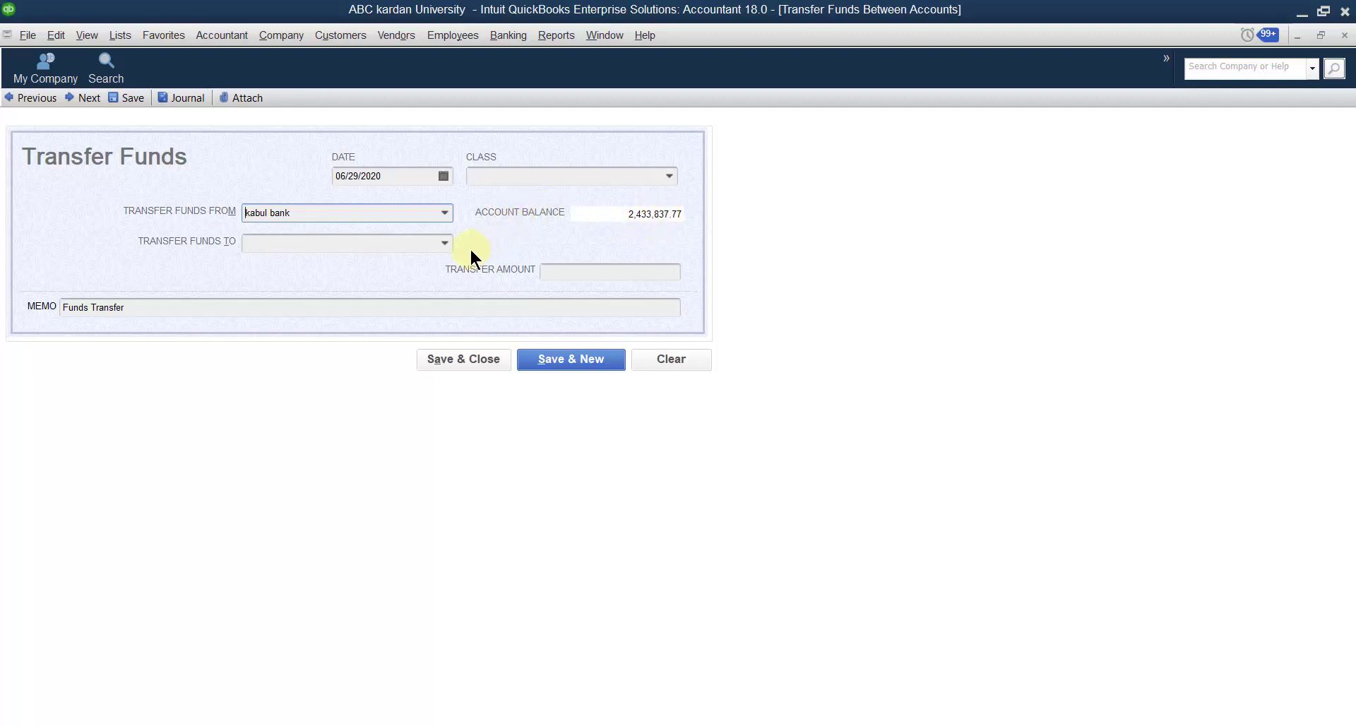
{"action": "left_click", "coordinate": [444, 242]}
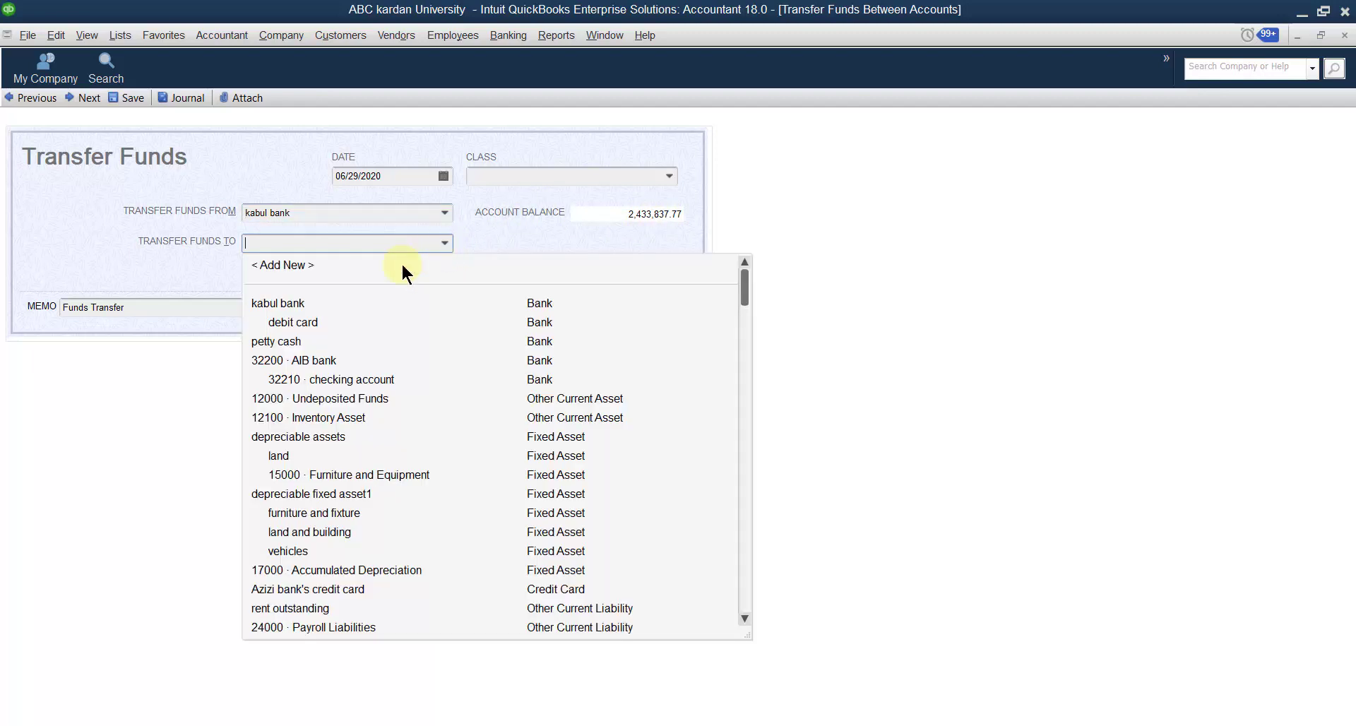
{"action": "left_click", "coordinate": [300, 358]}
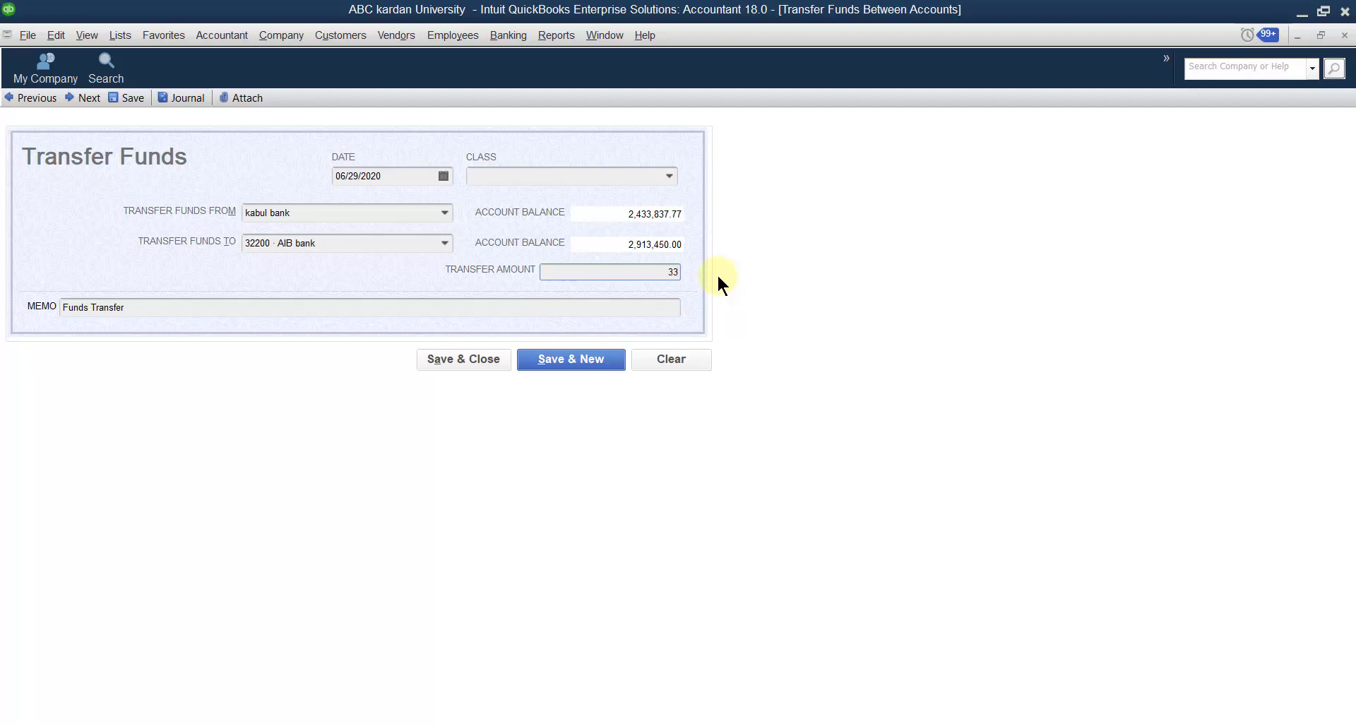
{"action": "type", "text": "33837.77.77"}
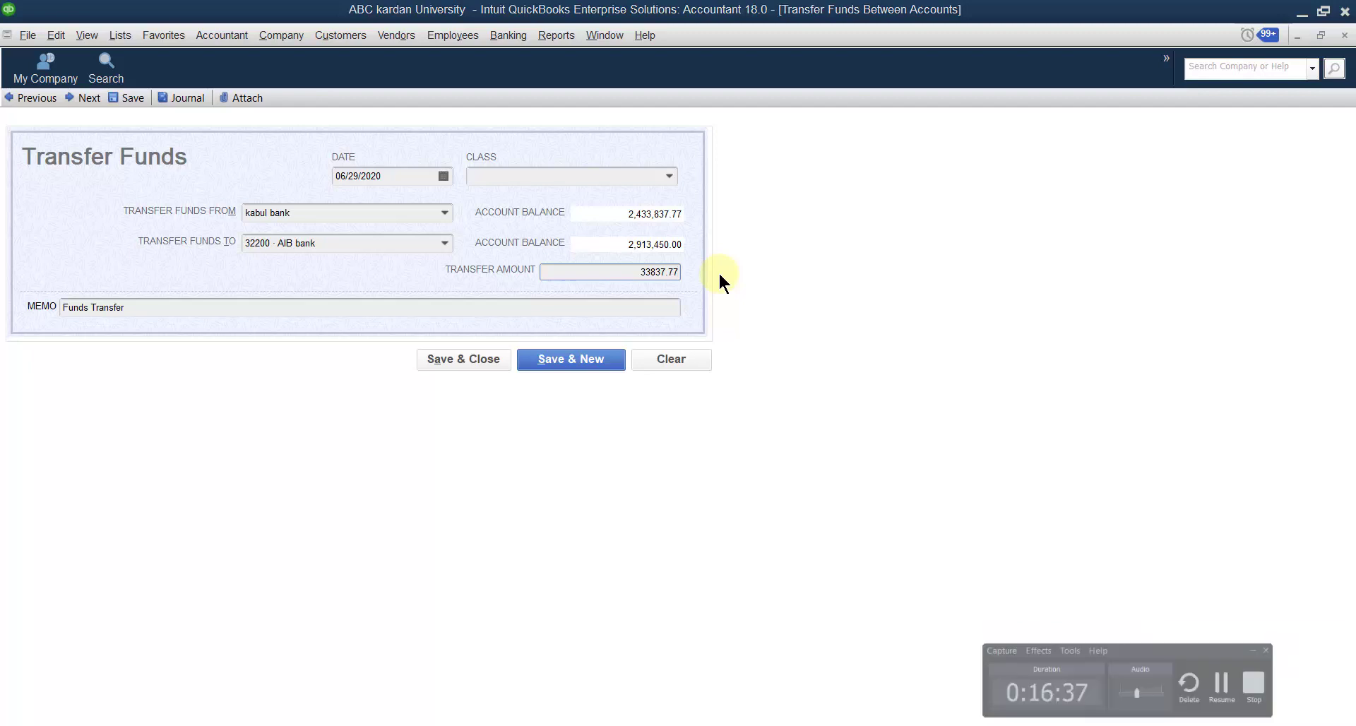
{"action": "left_click", "coordinate": [558, 355]}
{"action": "left_click", "coordinate": [616, 255]}
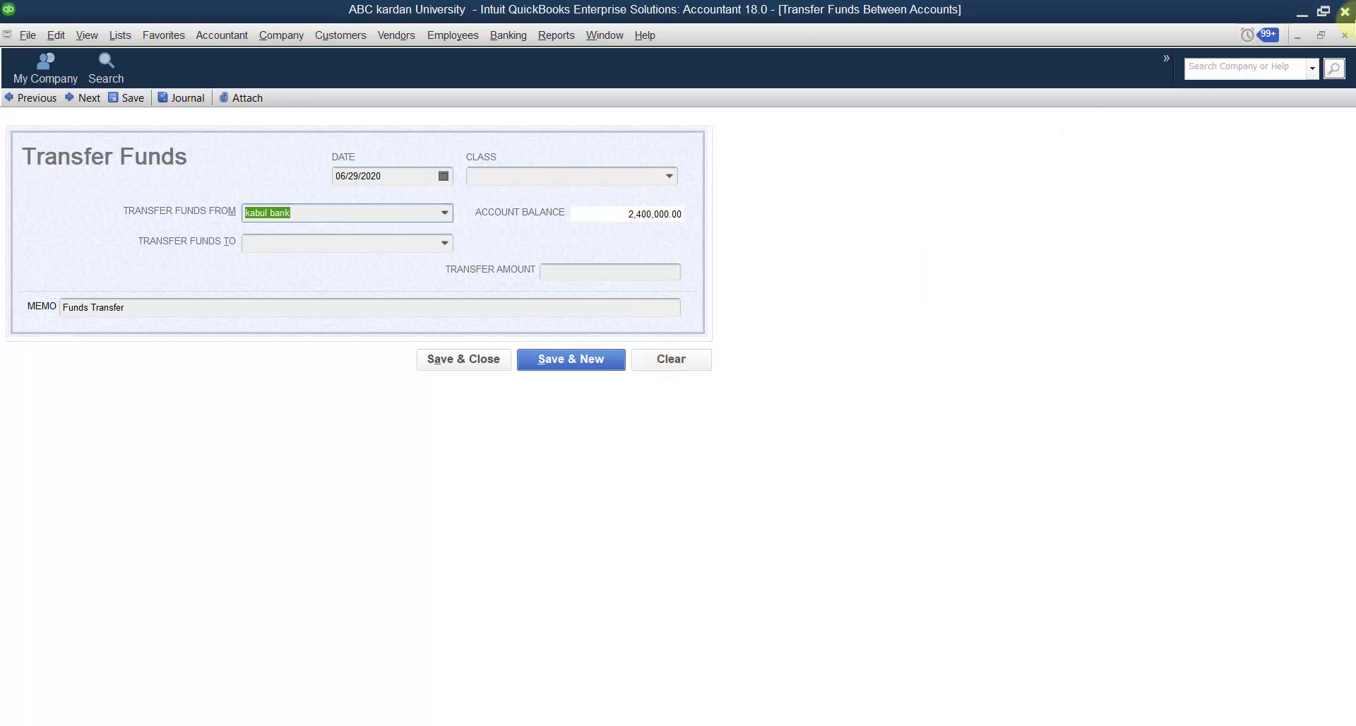
{"action": "left_click", "coordinate": [1344, 34]}
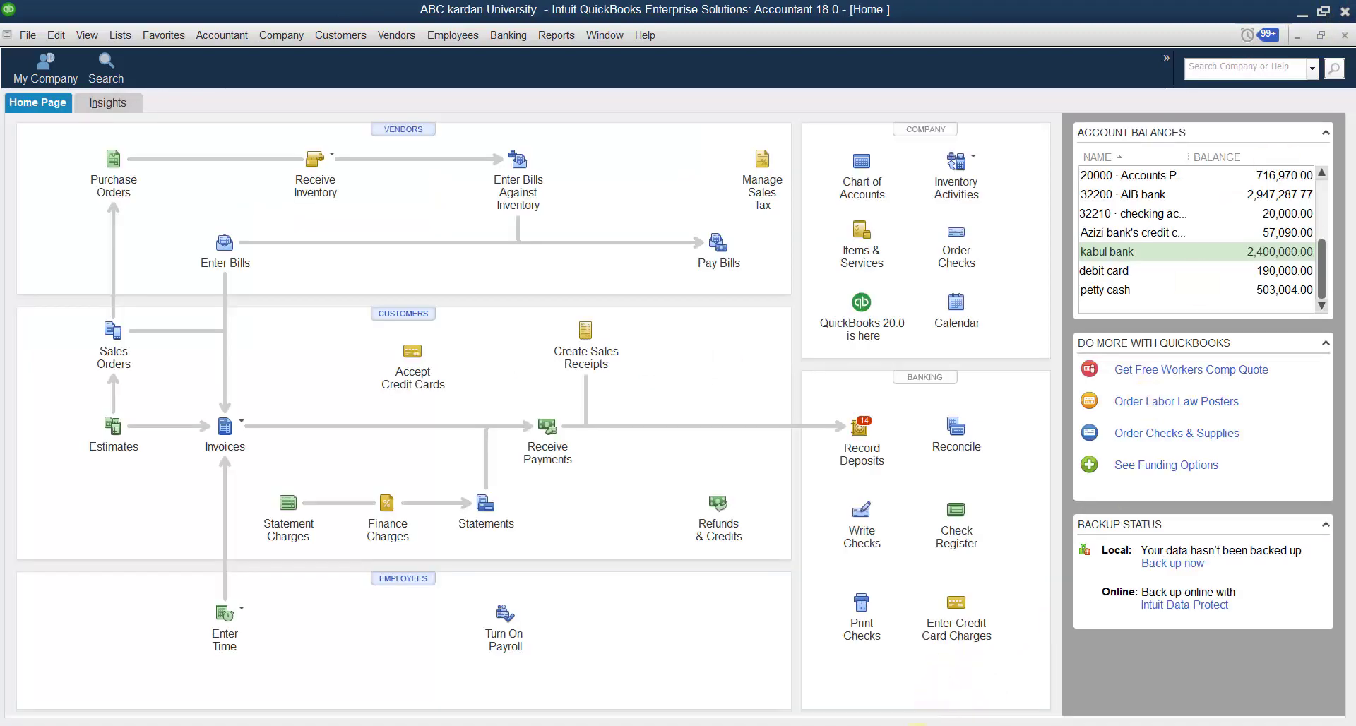
- Review the wrong-customer correction steps in the Word notes, and start a payment received from customer xxxx in QuickBooks
{"action": "left_click", "coordinate": [891, 725]}
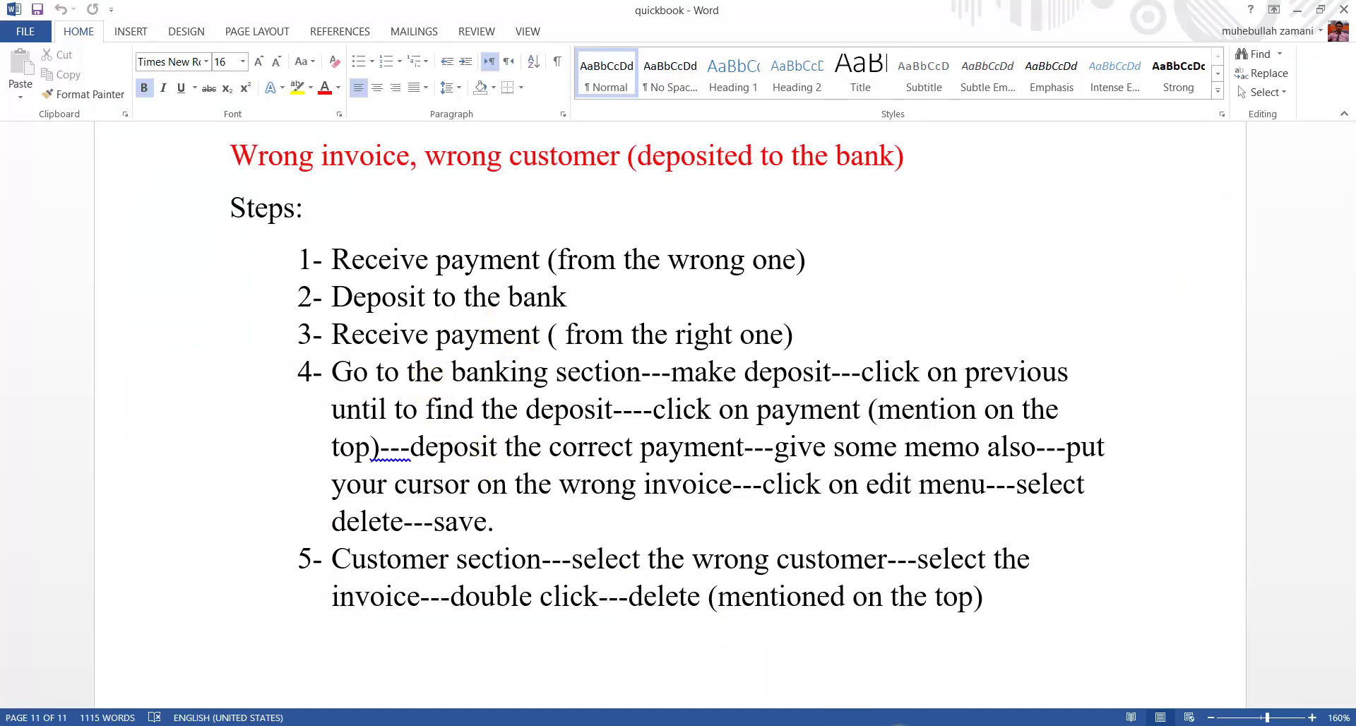
{"action": "left_click", "coordinate": [878, 725]}
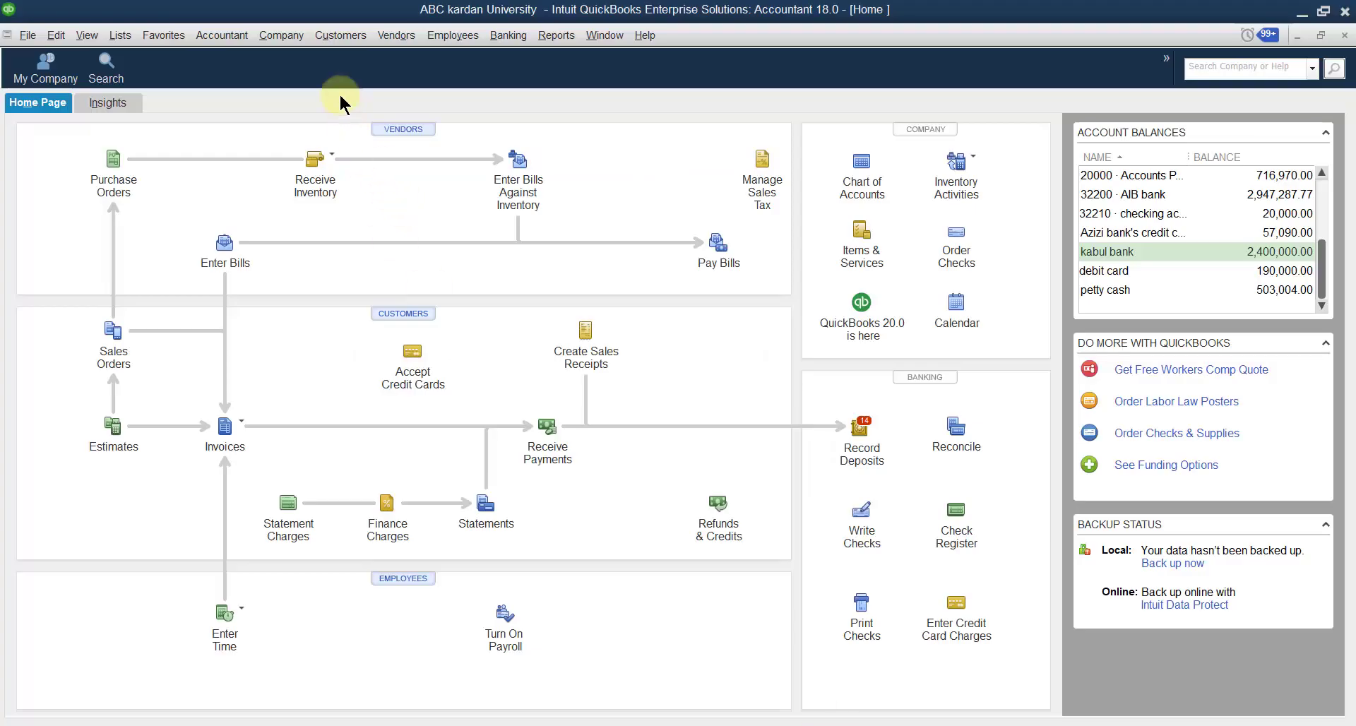
{"action": "left_click", "coordinate": [336, 36]}
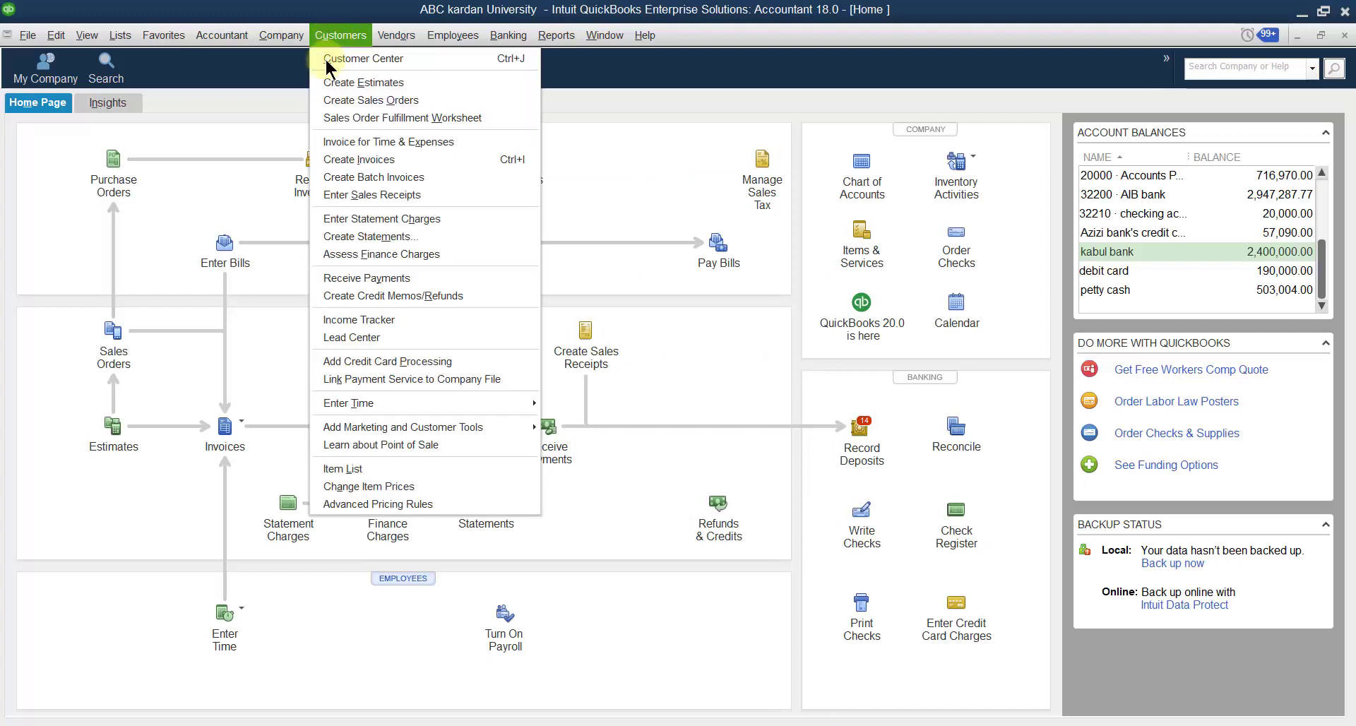
{"action": "left_click", "coordinate": [365, 278]}
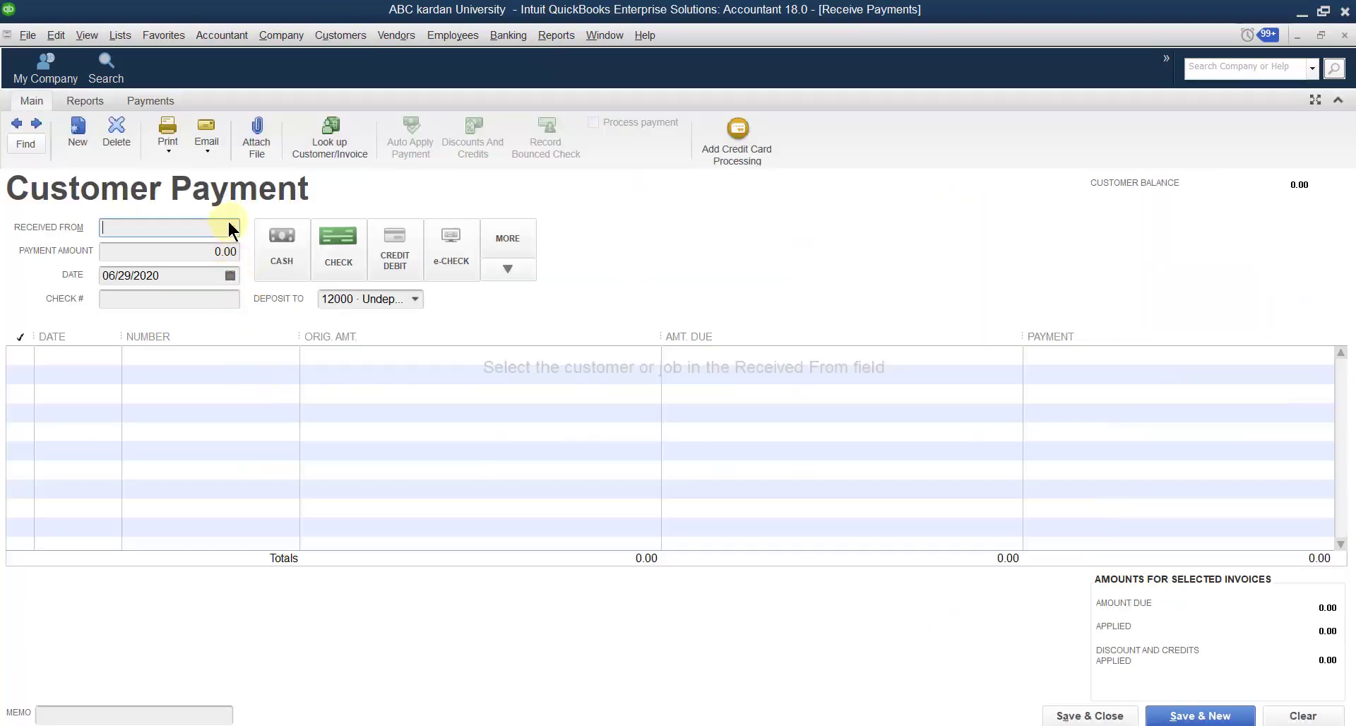
{"action": "left_click", "coordinate": [231, 227]}
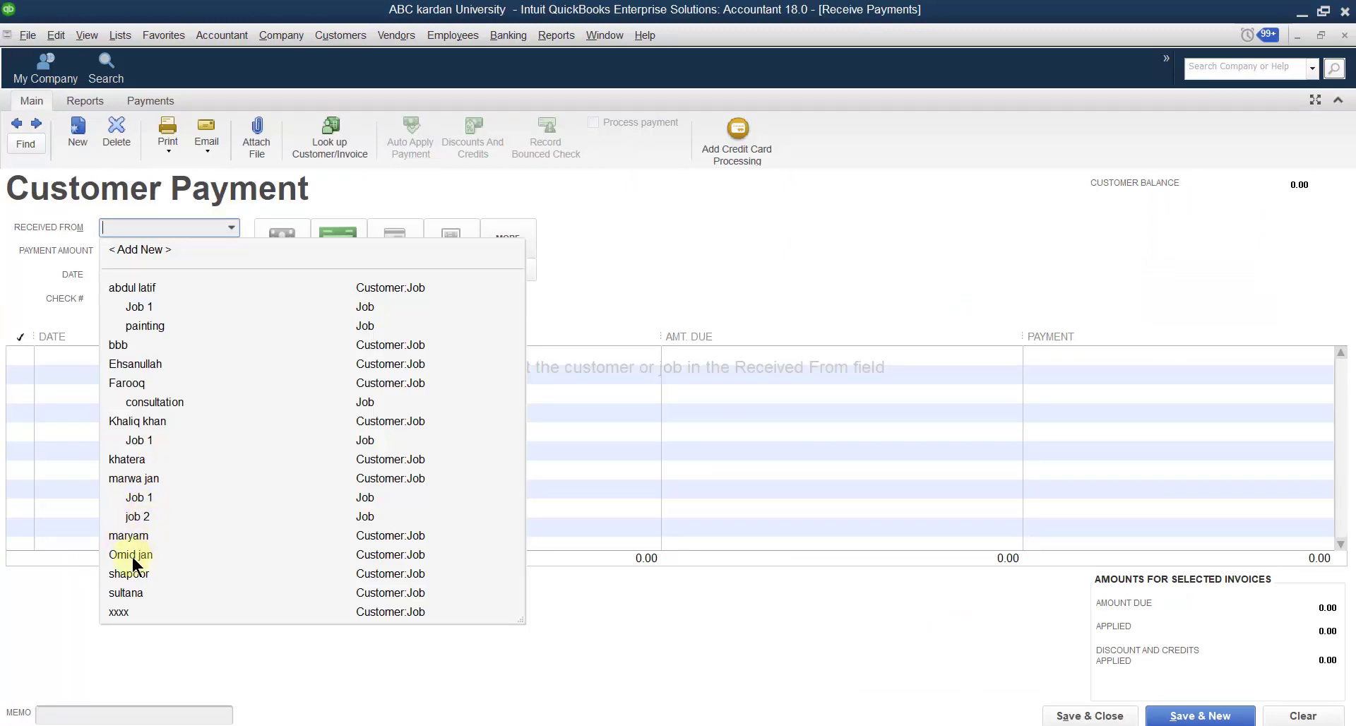
{"action": "left_click", "coordinate": [124, 610]}
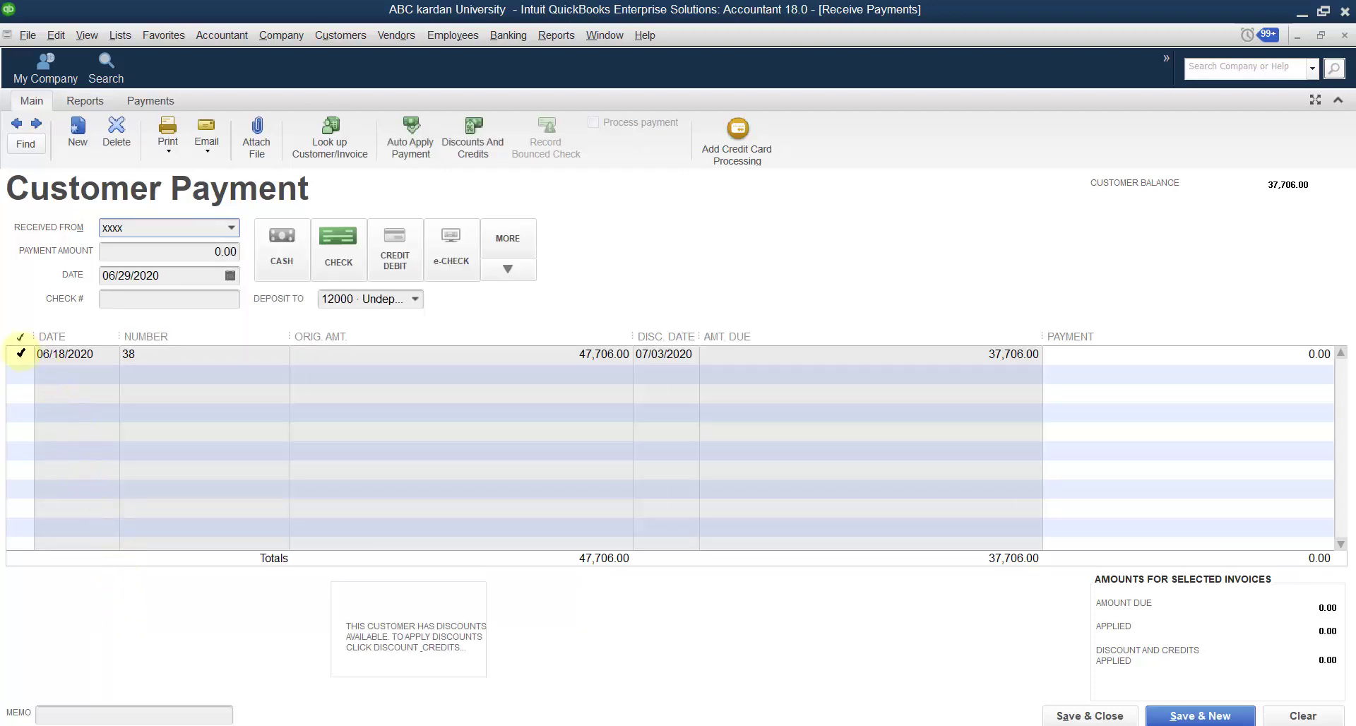
- Apply a payment of 5,000 to xxxx's invoice 38 dated 06/18/2020, enter the memo 444, and save the payment
{"action": "left_click", "coordinate": [21, 353]}
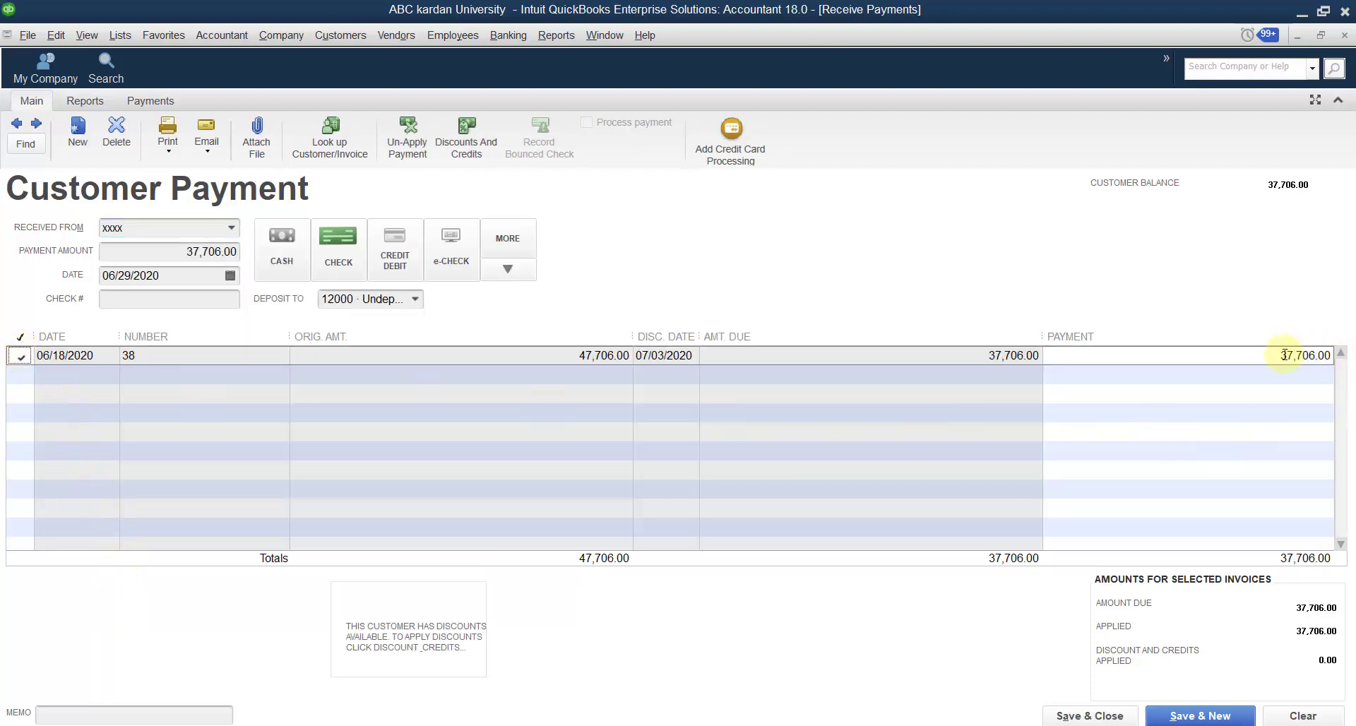
{"action": "left_click", "coordinate": [1326, 355]}
{"action": "type", "text": "5000"}
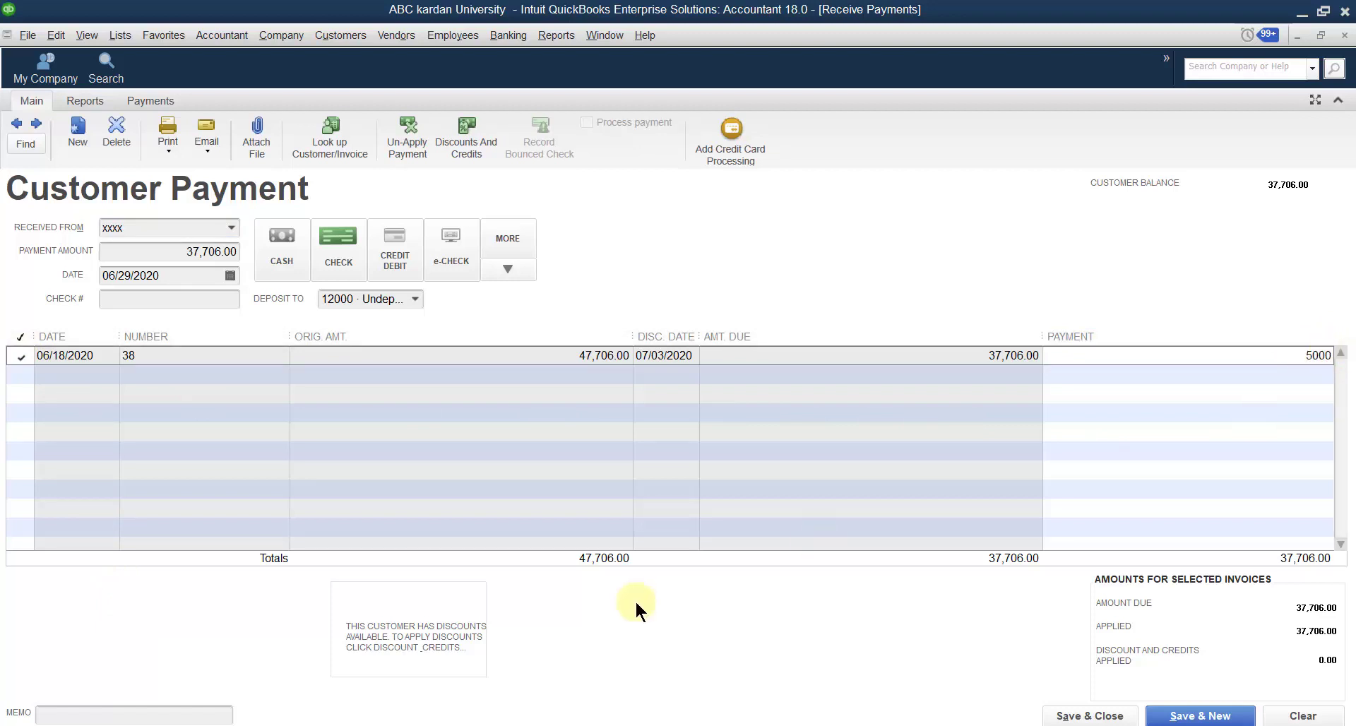
{"action": "left_click", "coordinate": [198, 714]}
{"action": "type", "text": "444"}
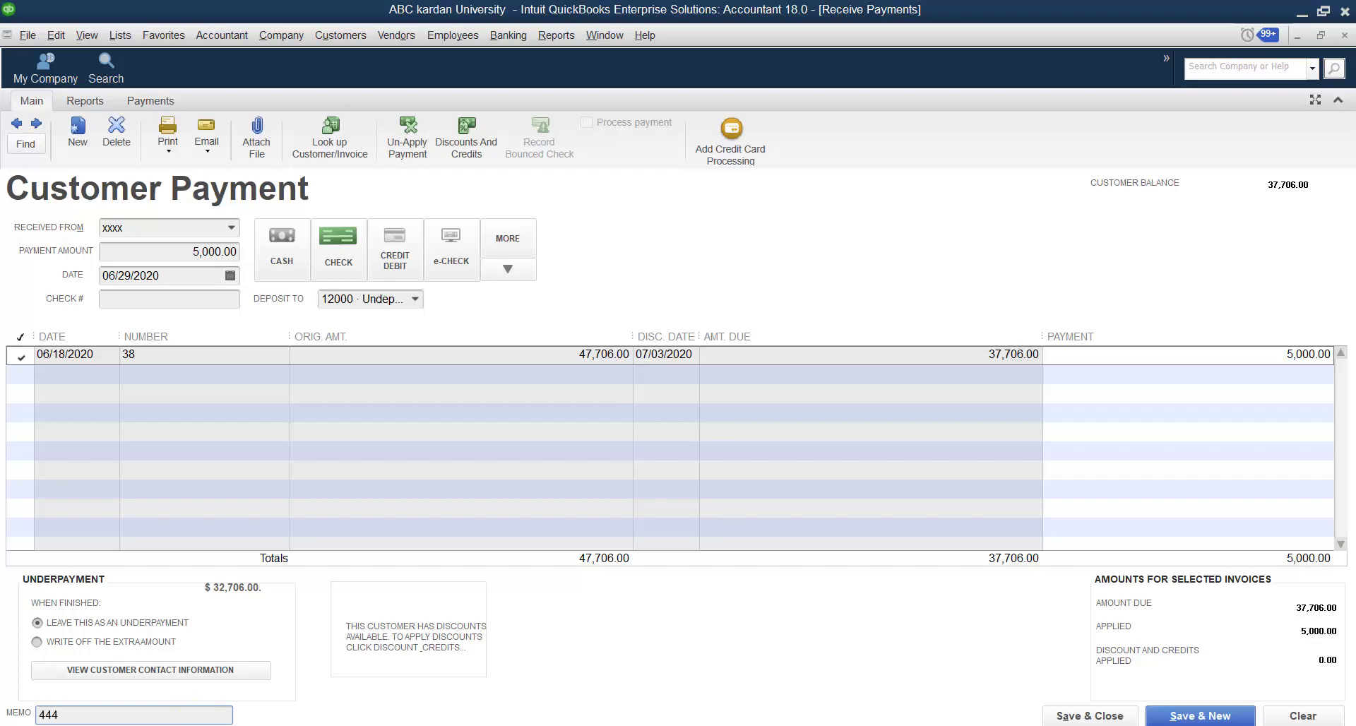
{"action": "left_click", "coordinate": [1068, 716]}
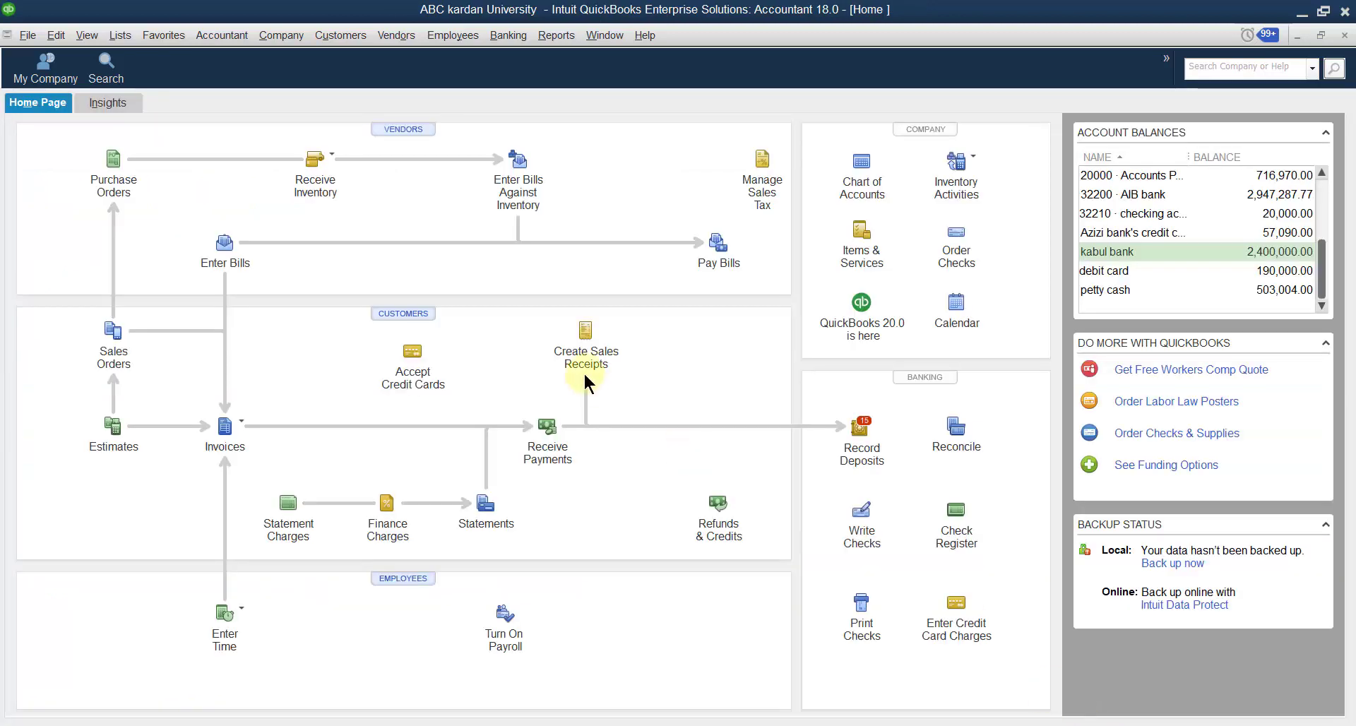
- Open the previously saved kabul bank deposit of bbb's payment and add xxxx's 06/29/2020 payment of 5,000 to it
{"action": "left_click", "coordinate": [508, 35]}
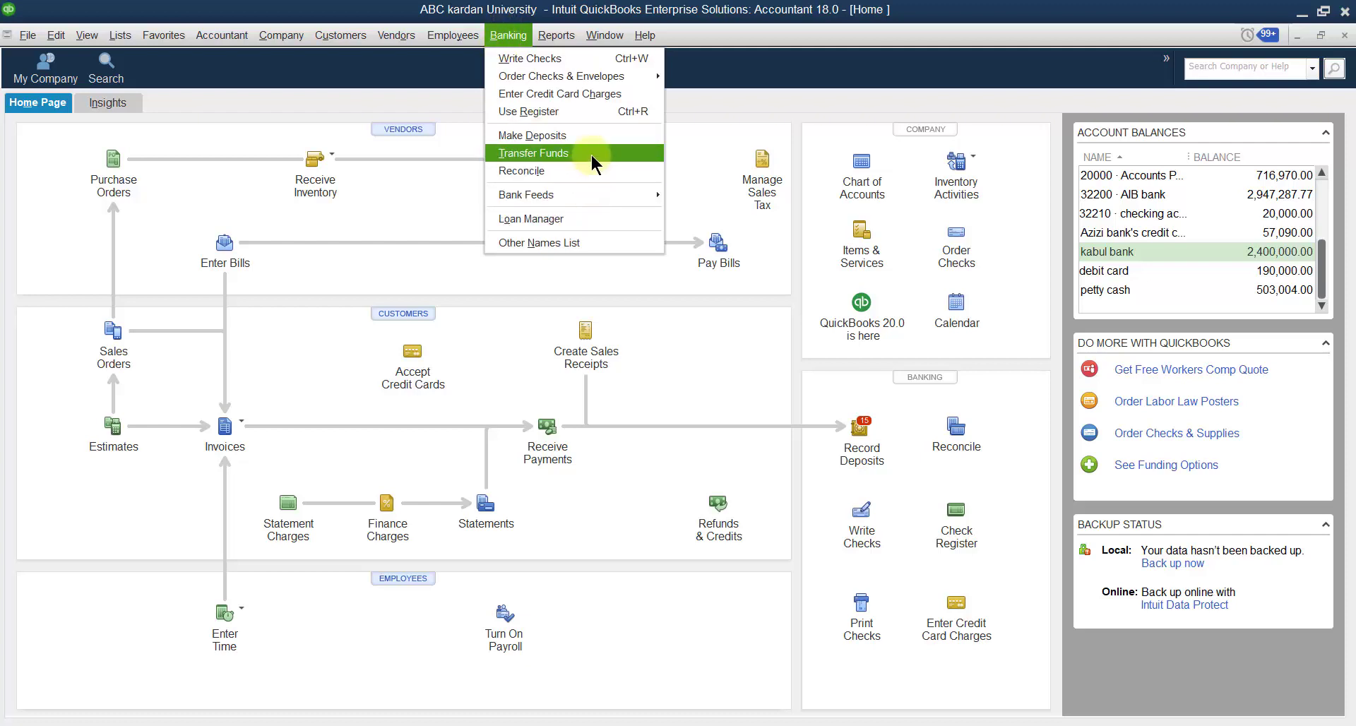
{"action": "left_click", "coordinate": [592, 134]}
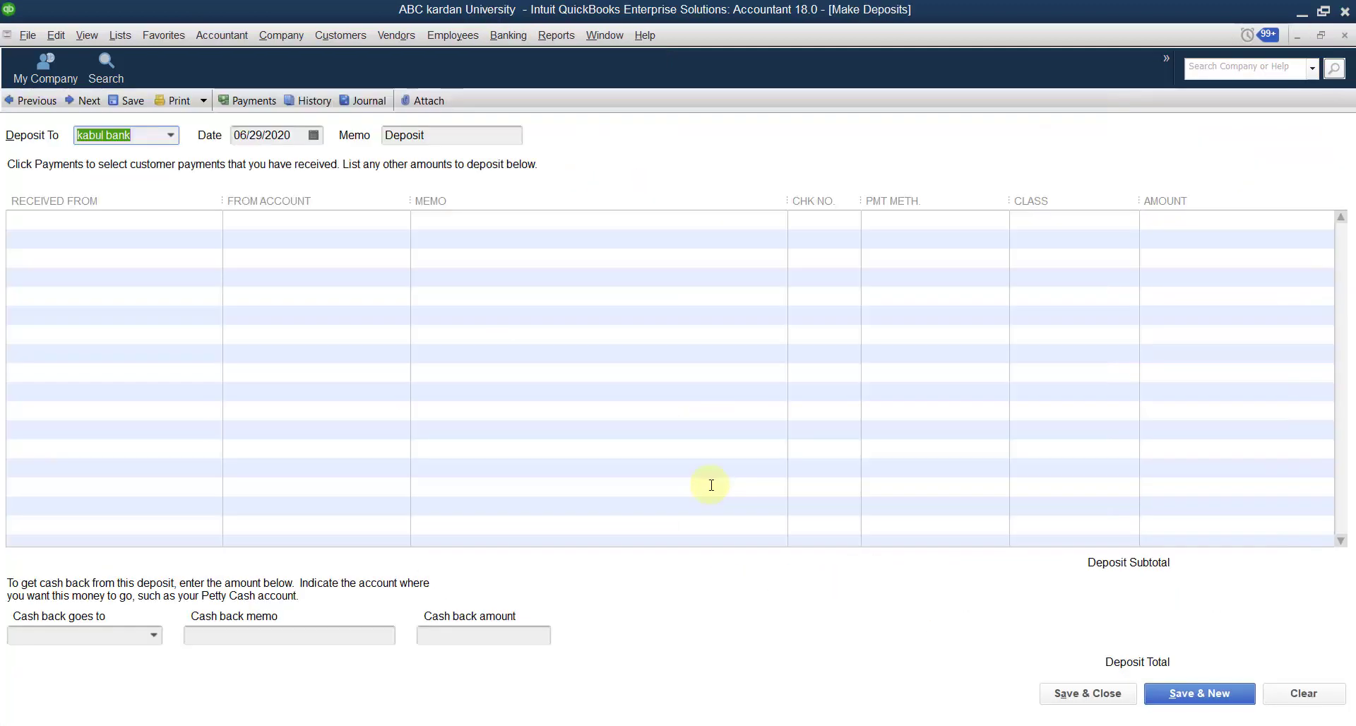
{"action": "left_click", "coordinate": [884, 630]}
{"action": "left_click", "coordinate": [25, 100]}
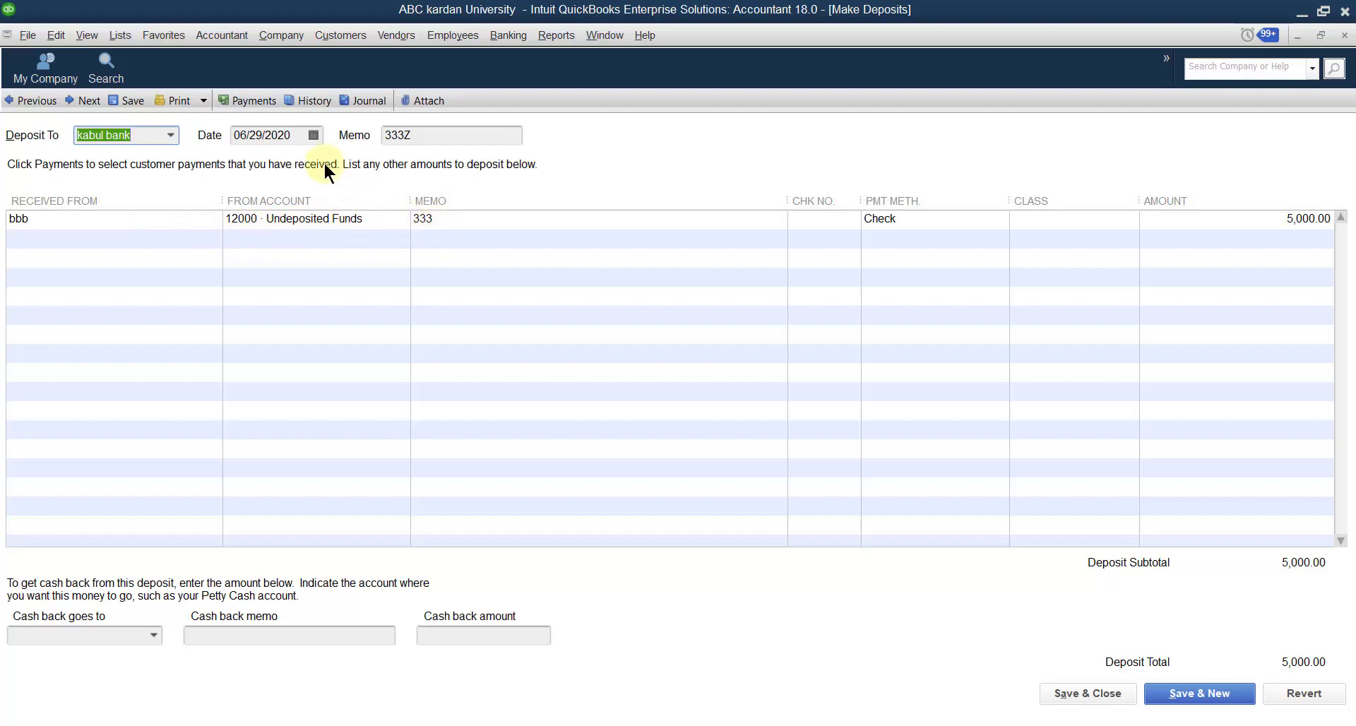
{"action": "left_click", "coordinate": [257, 103]}
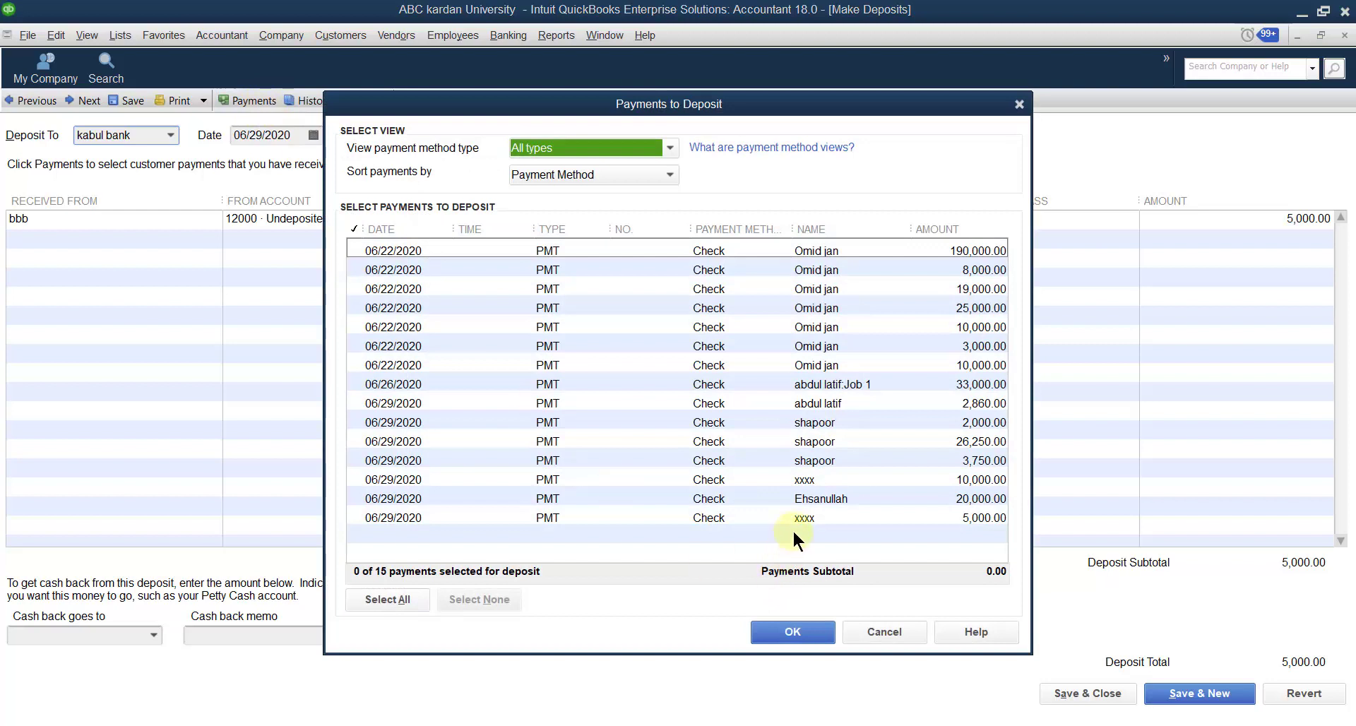
{"action": "left_click", "coordinate": [799, 516]}
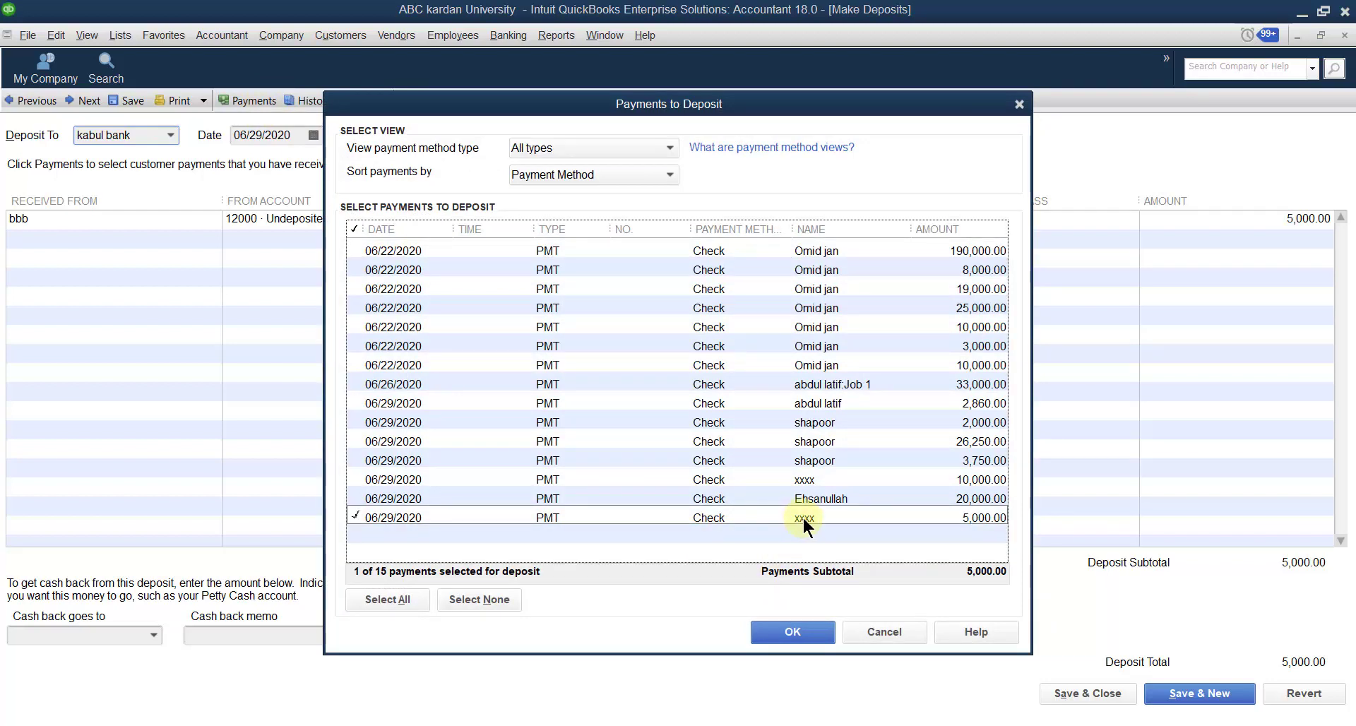
{"action": "left_click", "coordinate": [777, 635]}
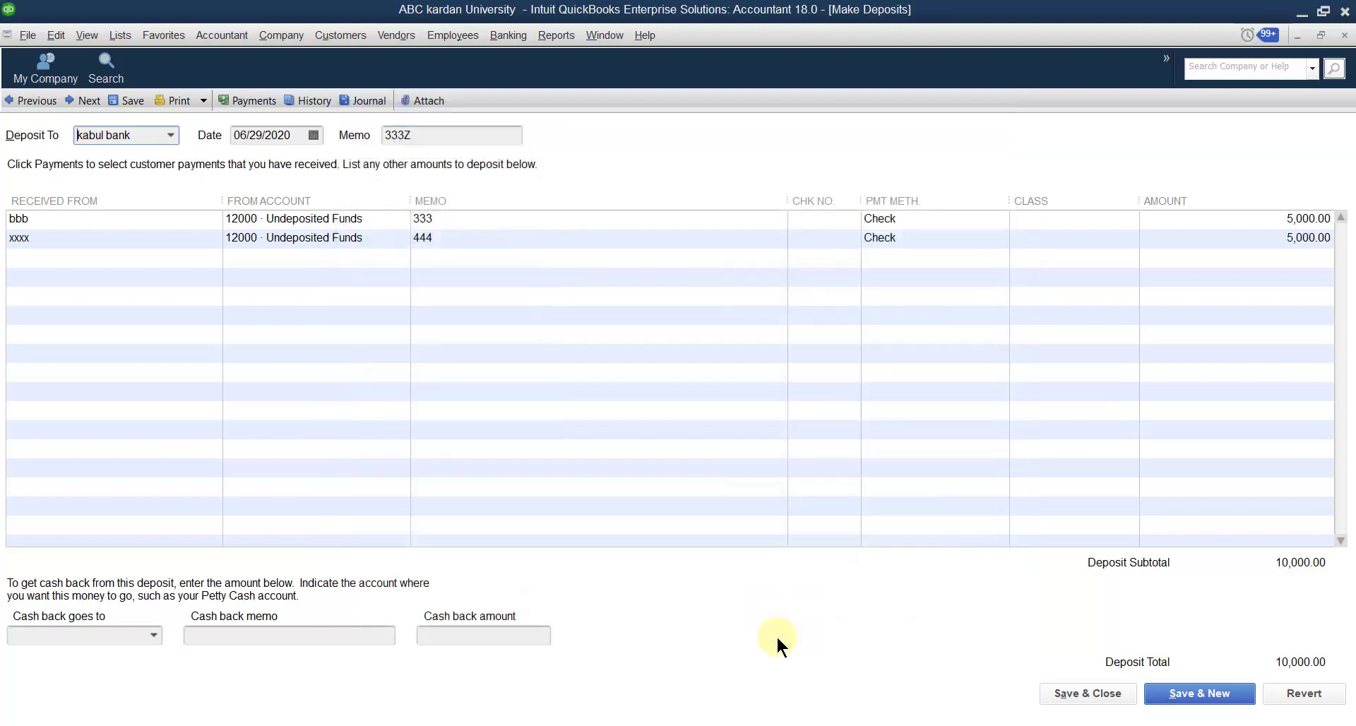
- Delete bbb's payment line from the kabul bank deposit, then save the deposit and record the changes
{"action": "left_click", "coordinate": [300, 219]}
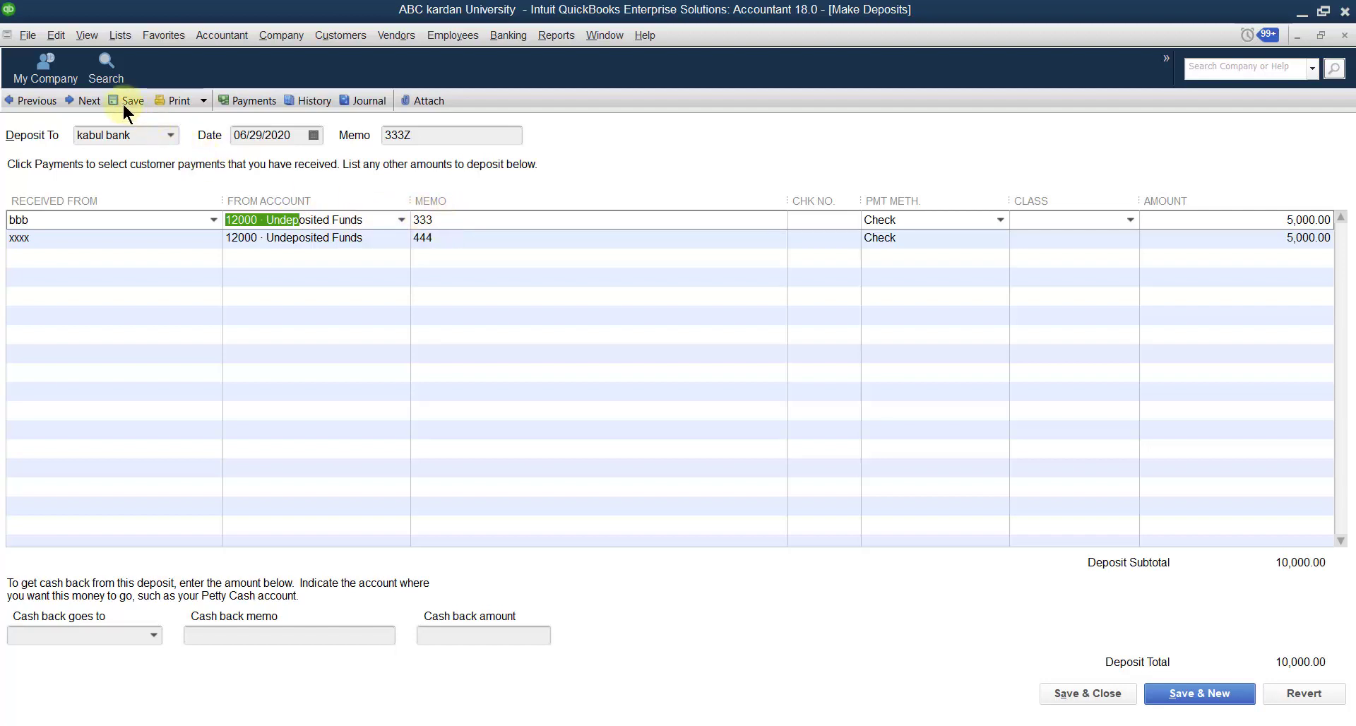
{"action": "left_click", "coordinate": [55, 36]}
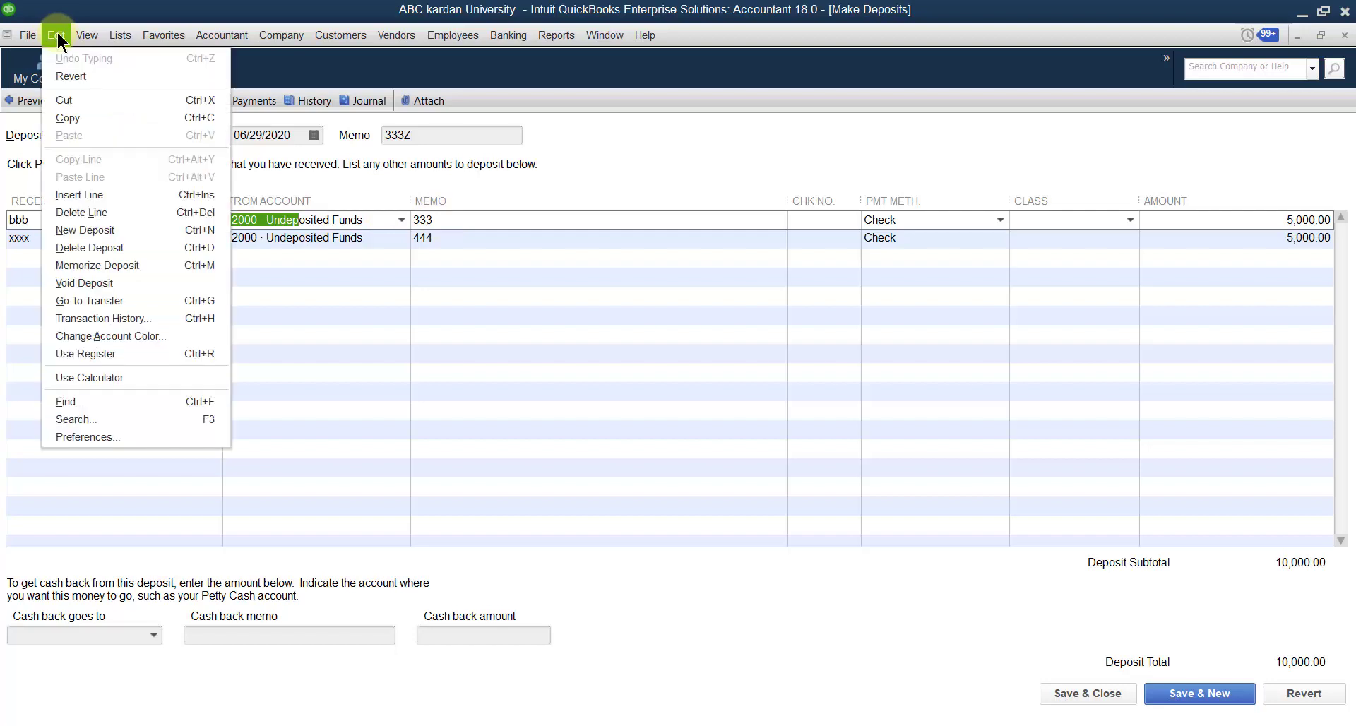
{"action": "left_click", "coordinate": [91, 210]}
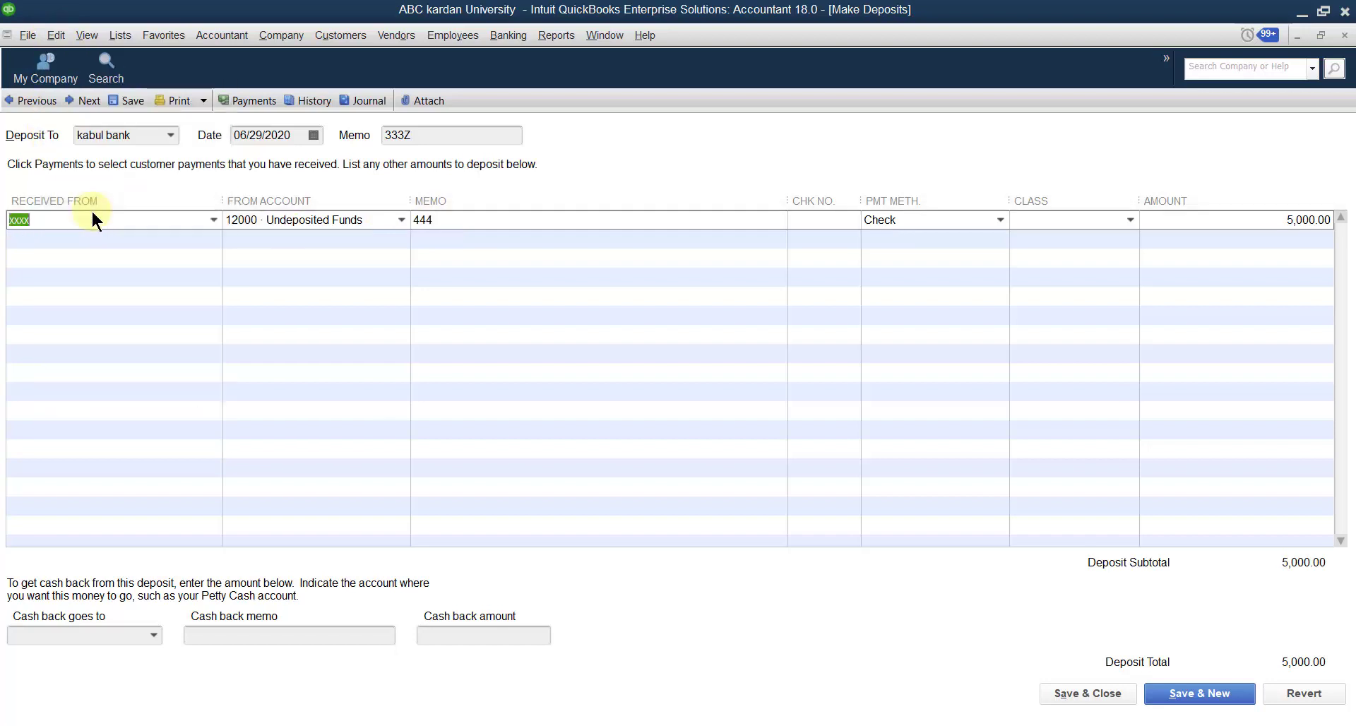
{"action": "left_click", "coordinate": [1074, 692]}
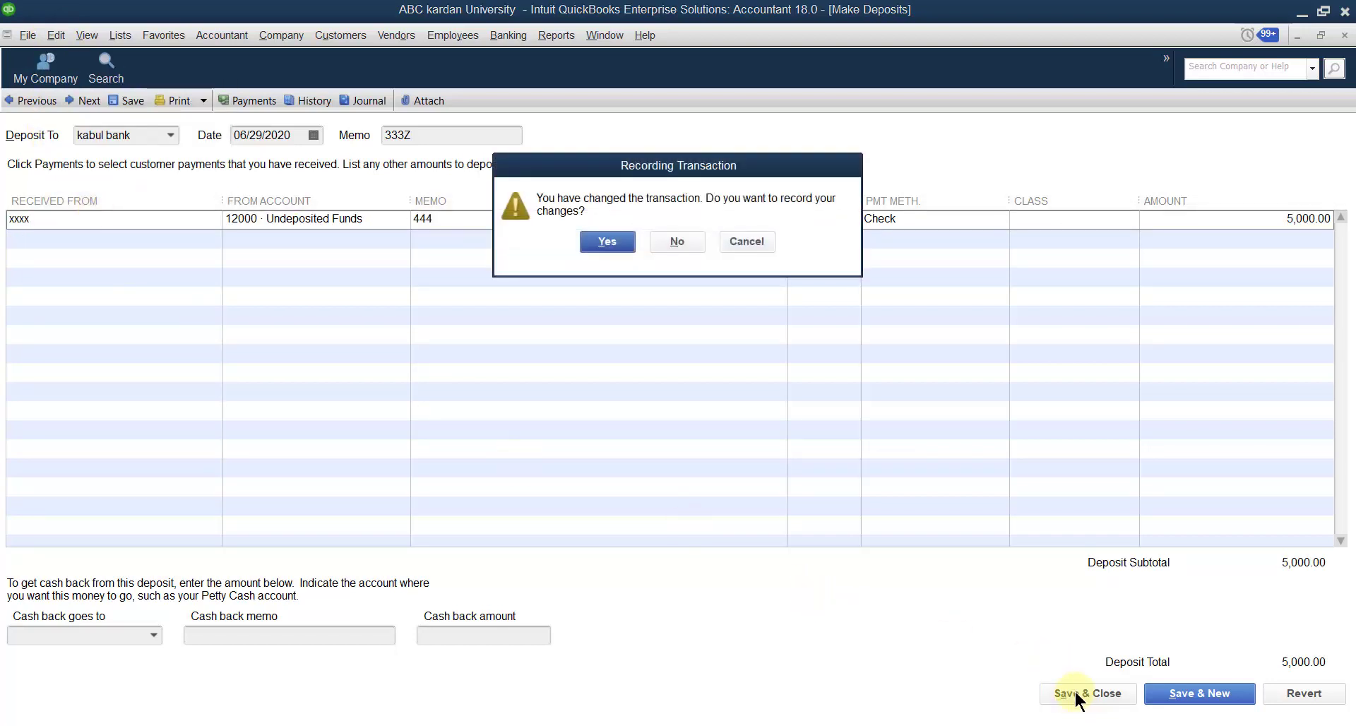
{"action": "left_click", "coordinate": [602, 241]}
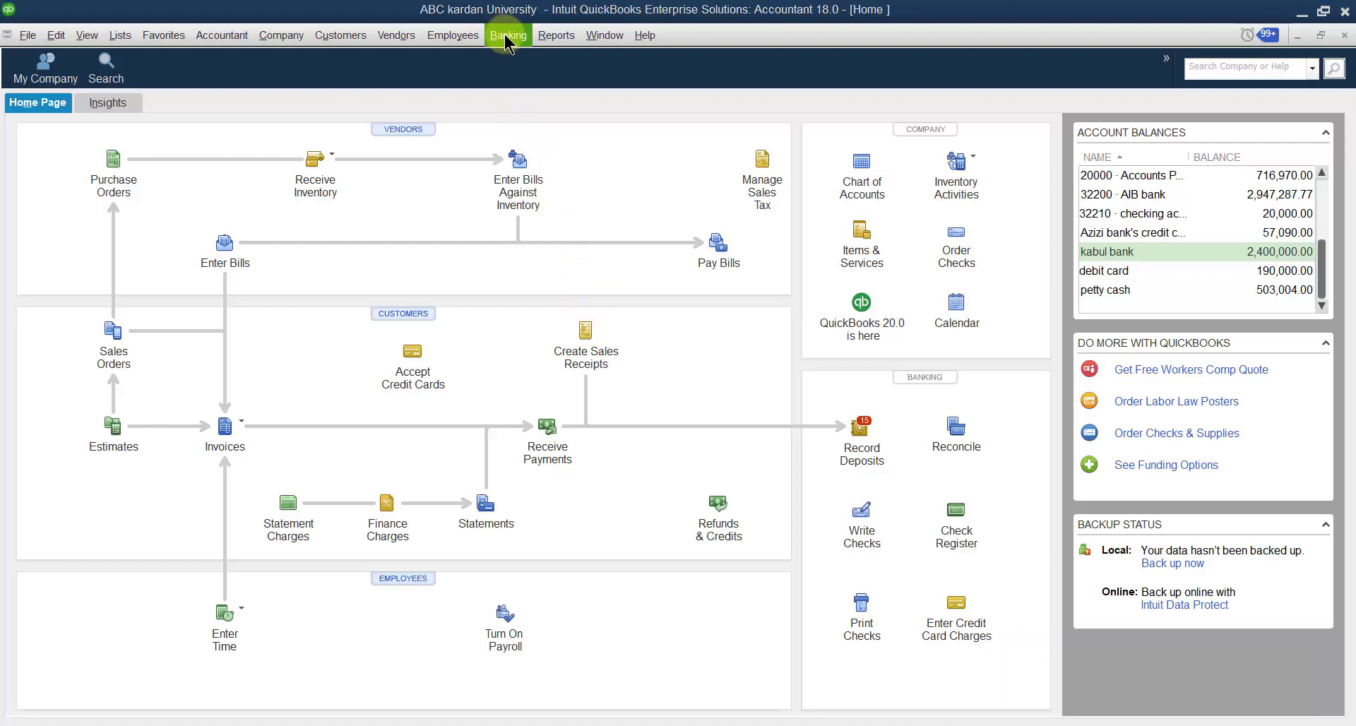
- Check kabul bank's account balance in a blank funds transfer, and review the remaining correction steps in the Word notes
{"action": "left_click", "coordinate": [506, 37]}
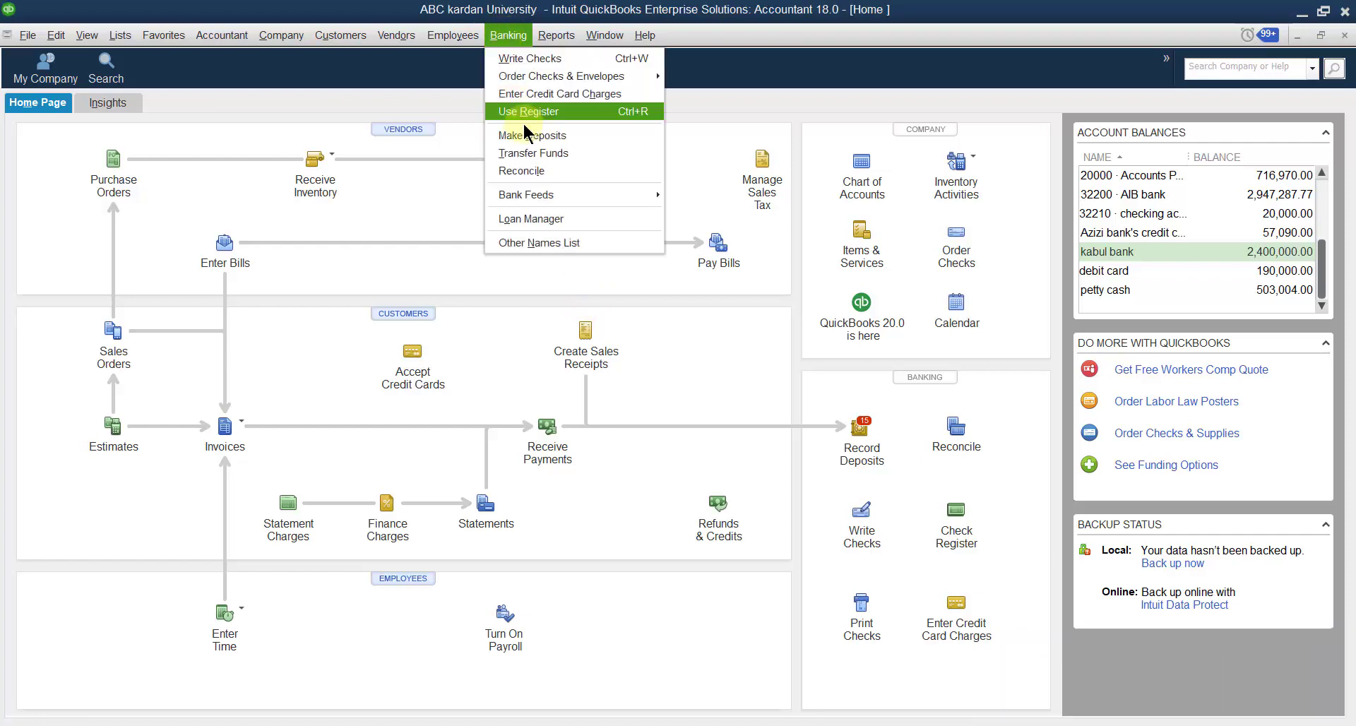
{"action": "left_click", "coordinate": [536, 155]}
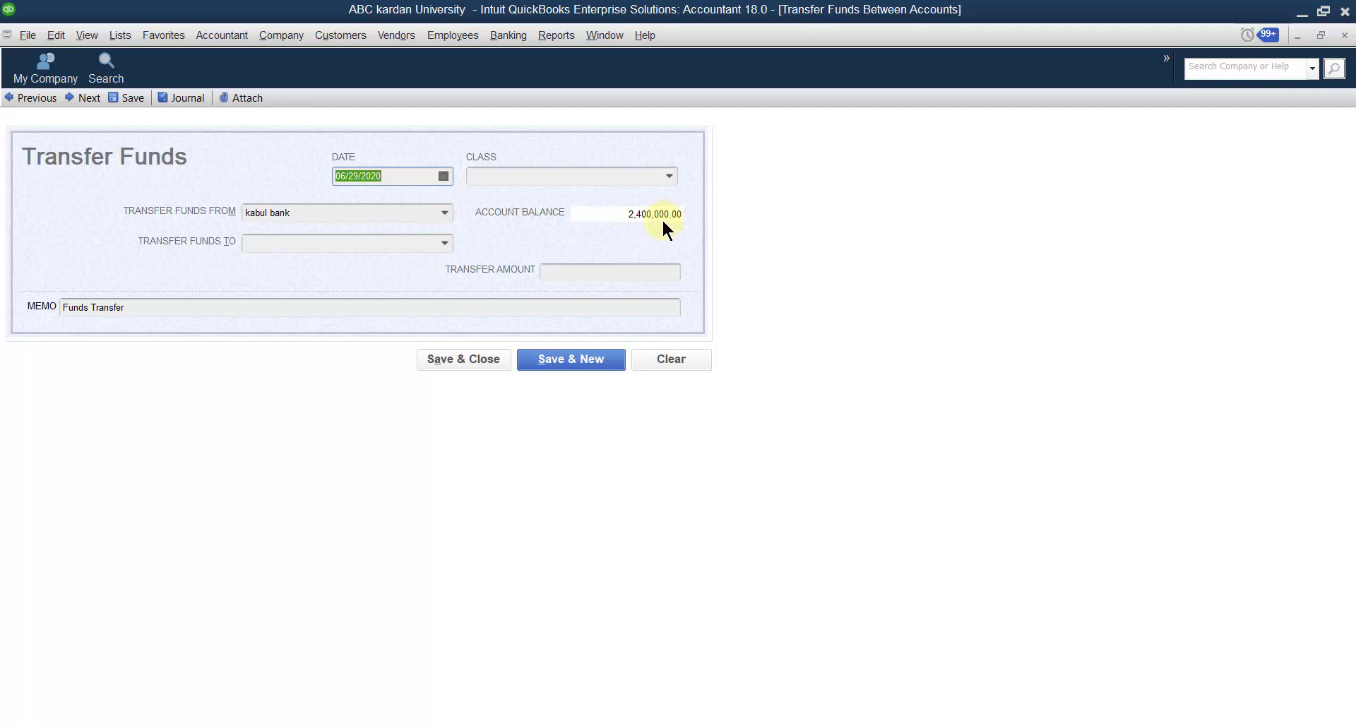
{"action": "left_click", "coordinate": [660, 359]}
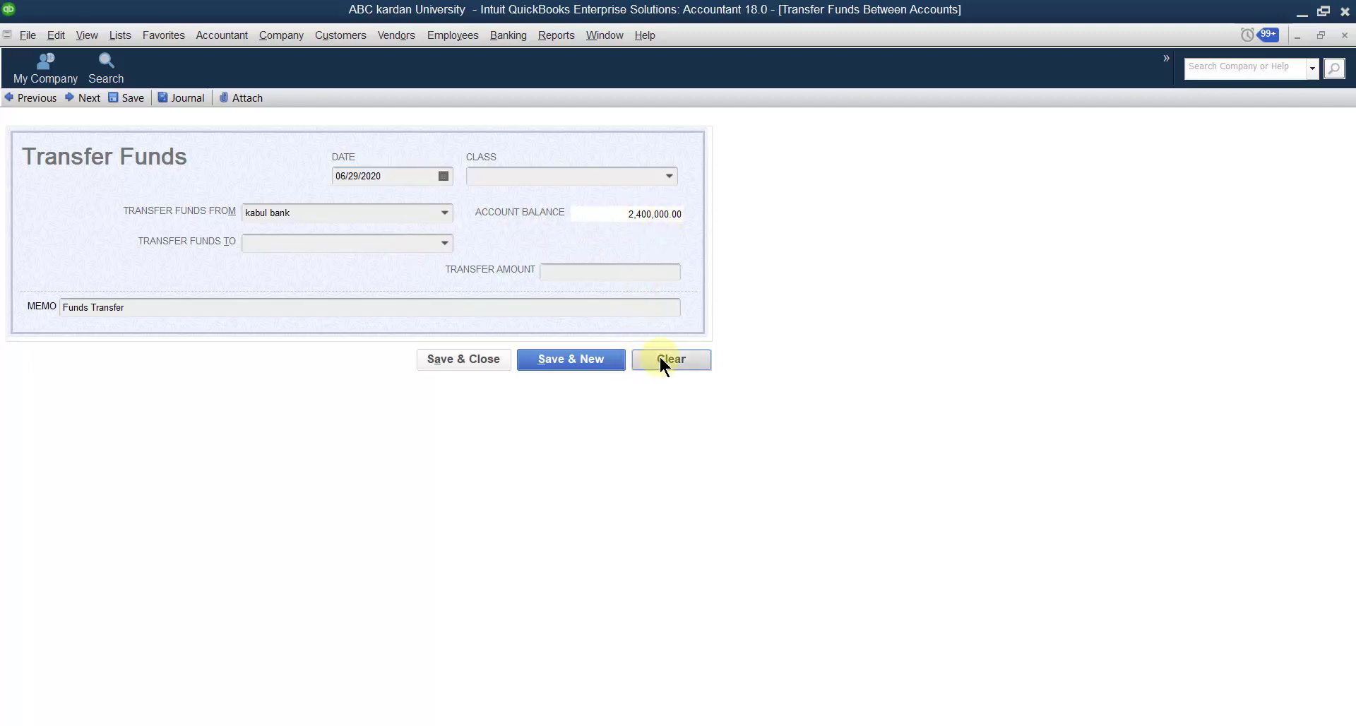
{"action": "left_click", "coordinate": [899, 724]}
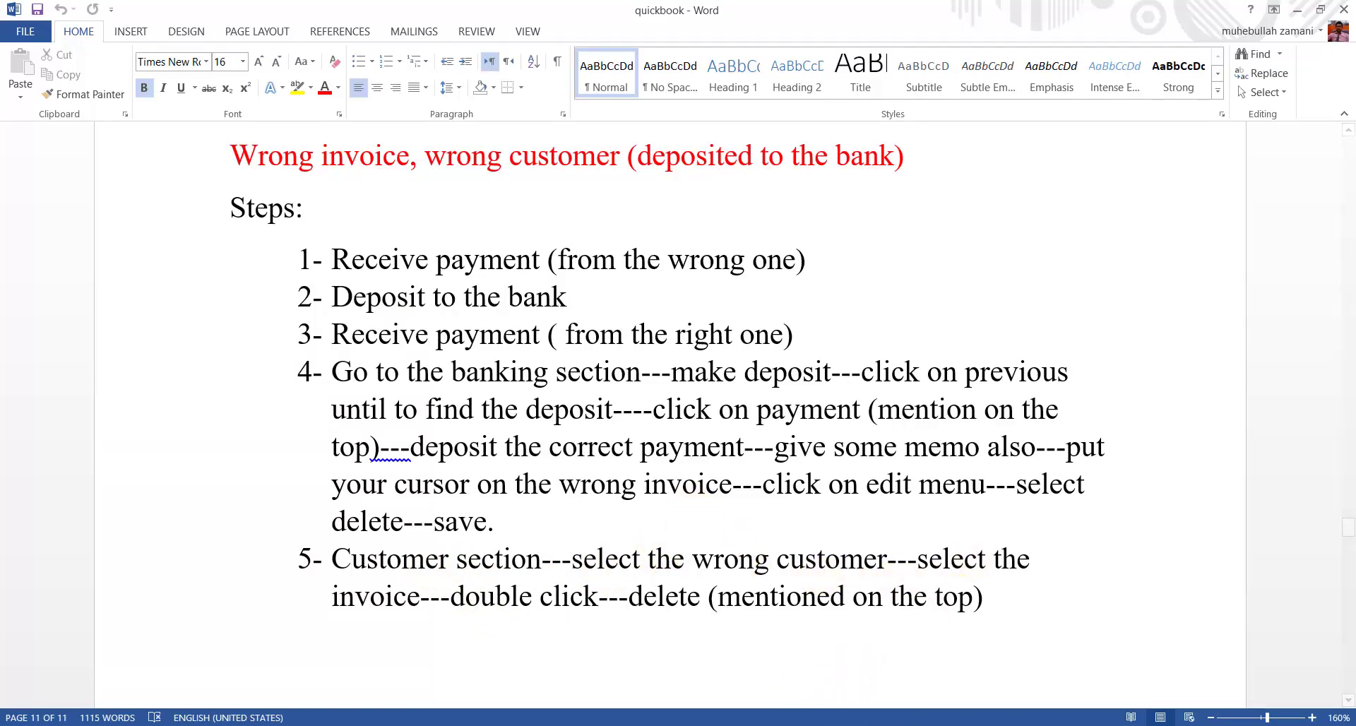
{"action": "key", "text": "alt+Tab"}
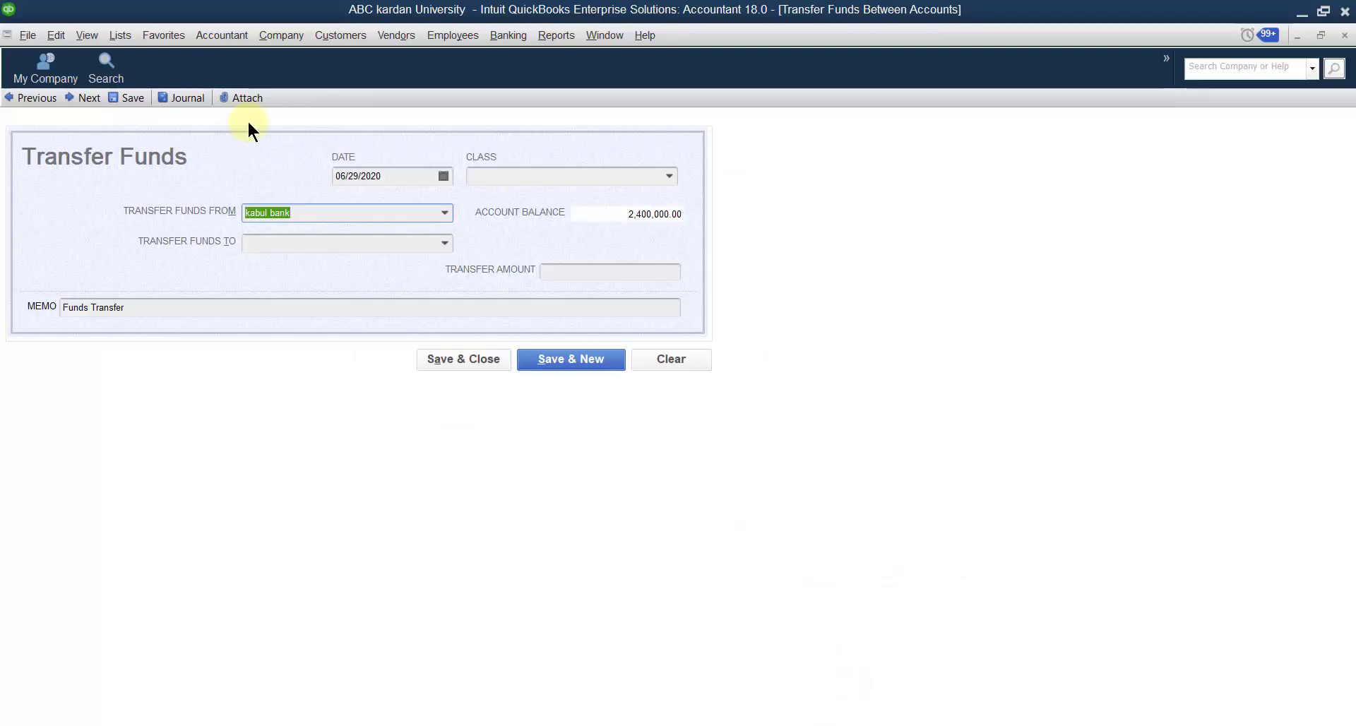
- Open bbb's 06/29/2020 payment of 5,000 from the customer's transactions and delete it
{"action": "left_click", "coordinate": [354, 35]}
{"action": "left_click", "coordinate": [355, 53]}
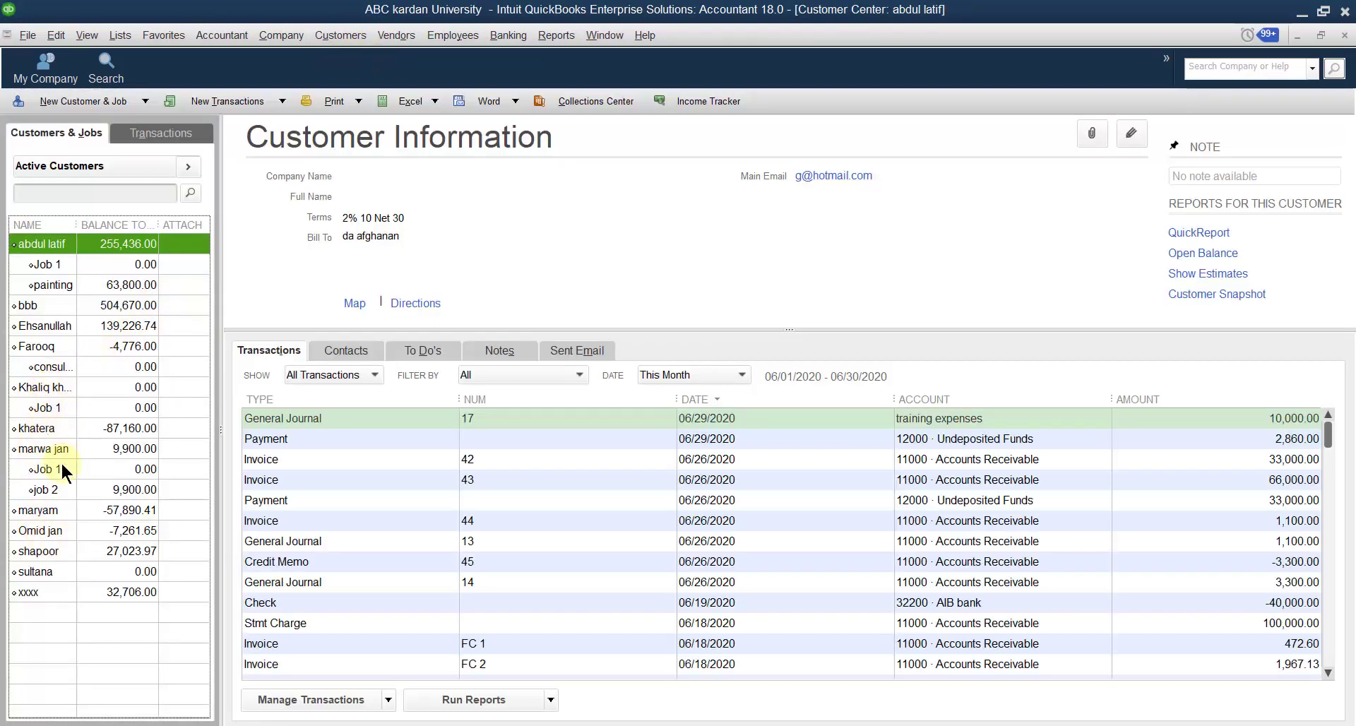
{"action": "left_click", "coordinate": [50, 307]}
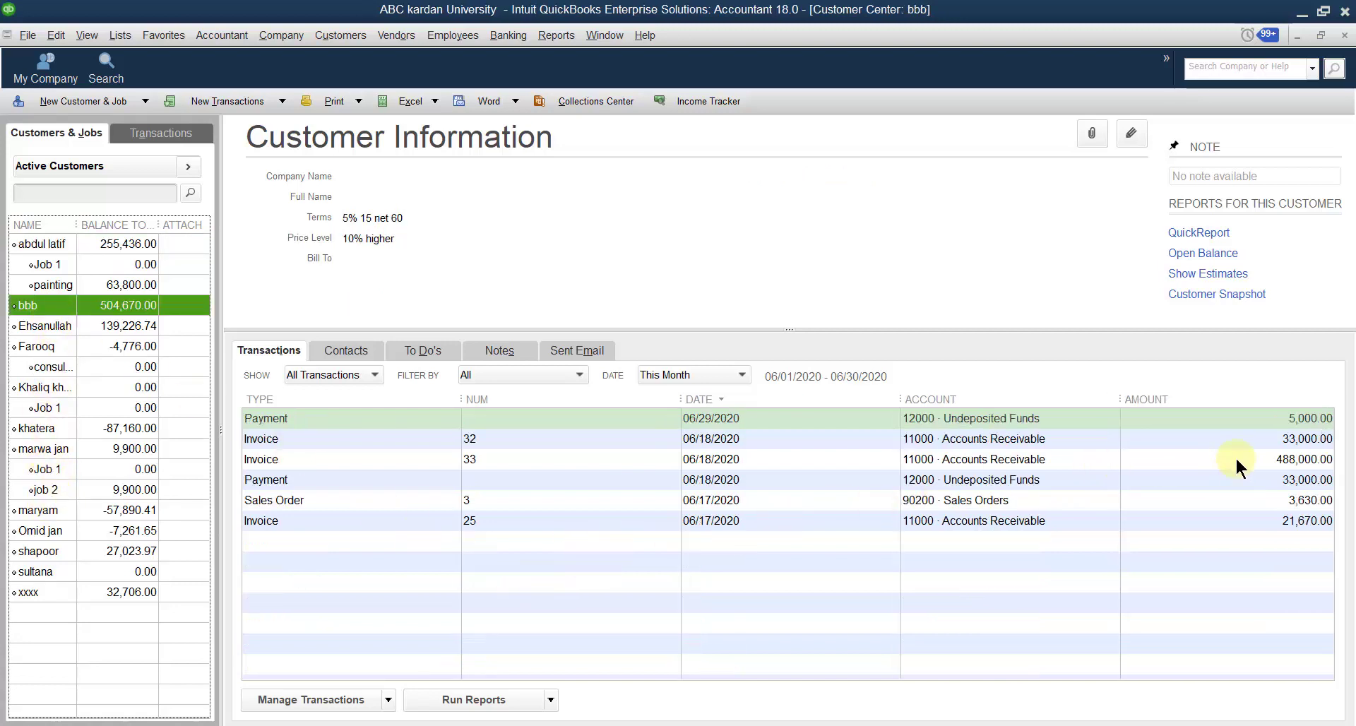
{"action": "double_click", "coordinate": [1095, 418]}
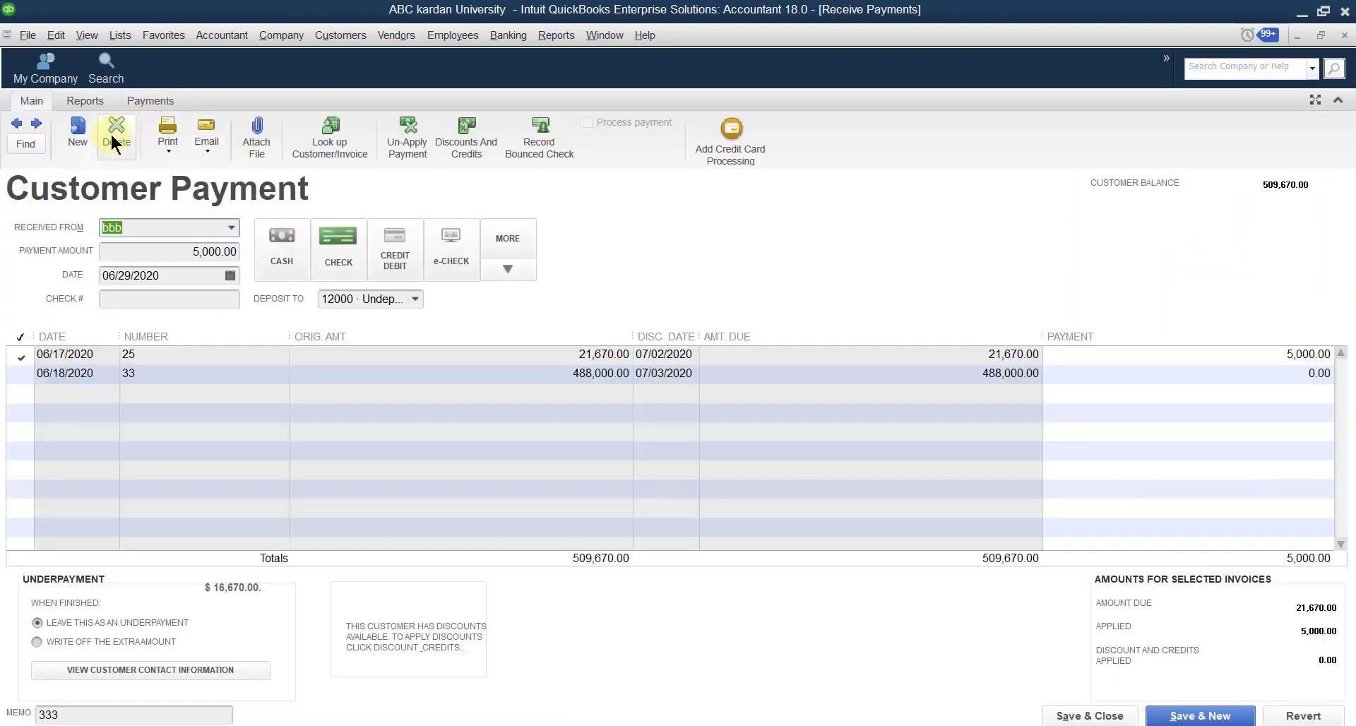
{"action": "left_click", "coordinate": [110, 133]}
{"action": "left_click", "coordinate": [631, 249]}
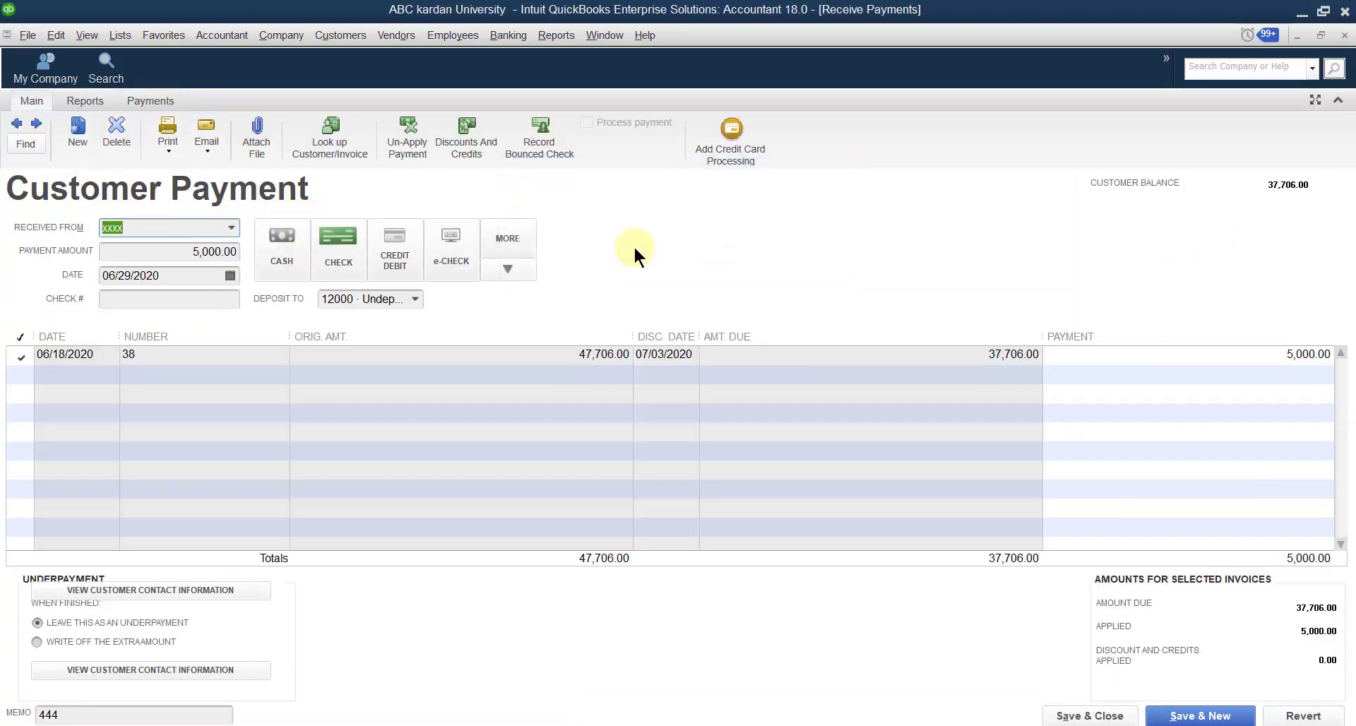